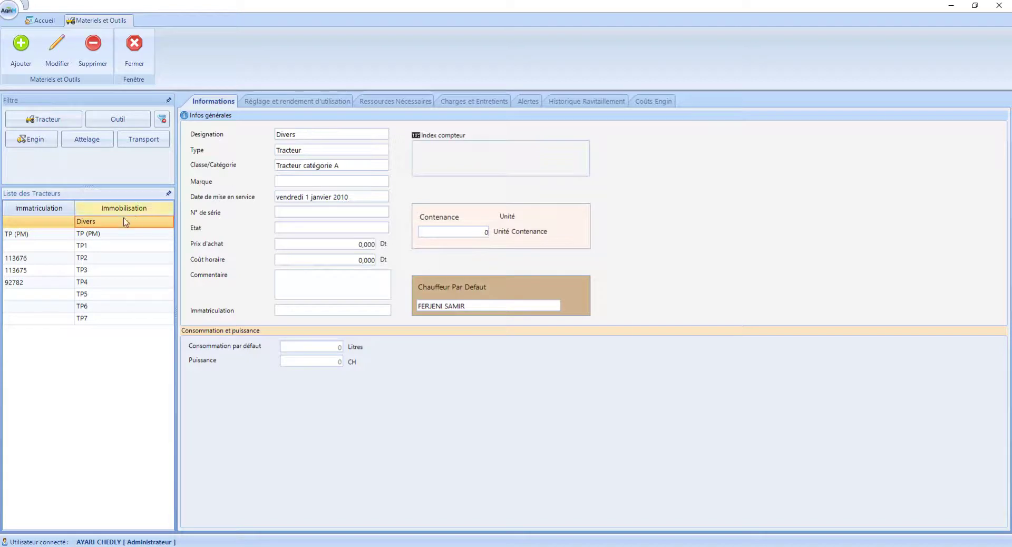
Step: Open the TP (PM) tractor and review its designation, tank capacity, type and category
click(102, 238)
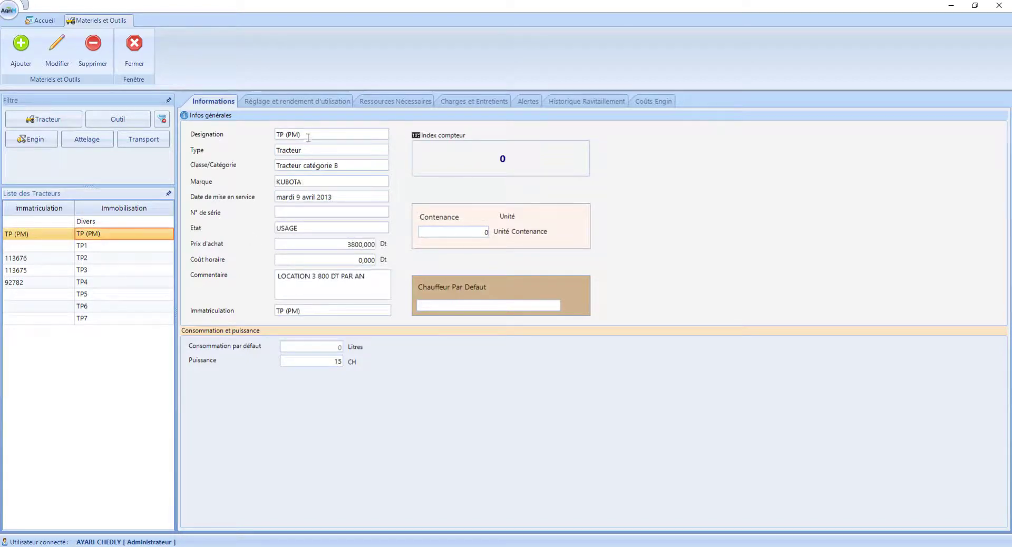
drag(302, 135, 276, 135)
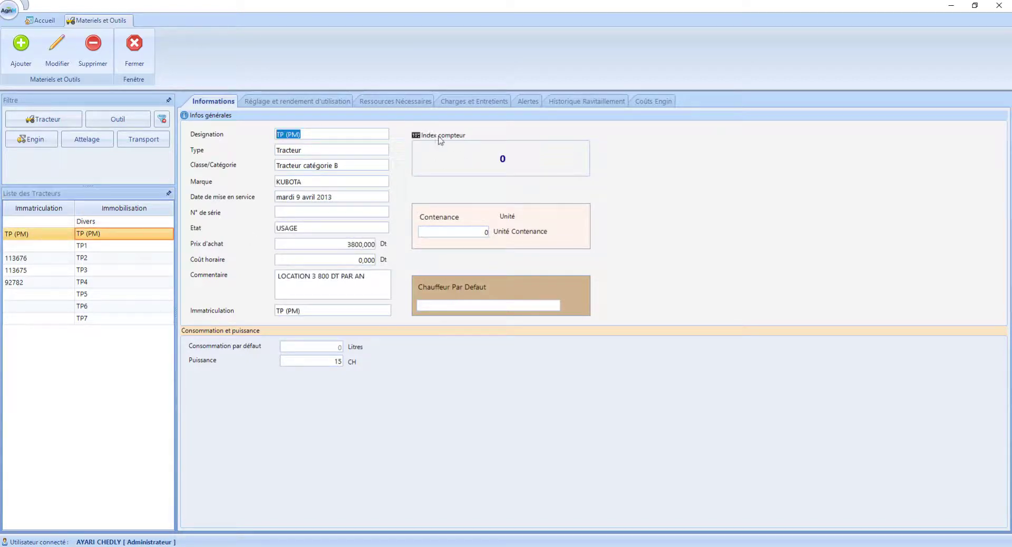
click(471, 231)
drag(309, 135, 263, 136)
drag(319, 151, 273, 153)
drag(352, 168, 270, 182)
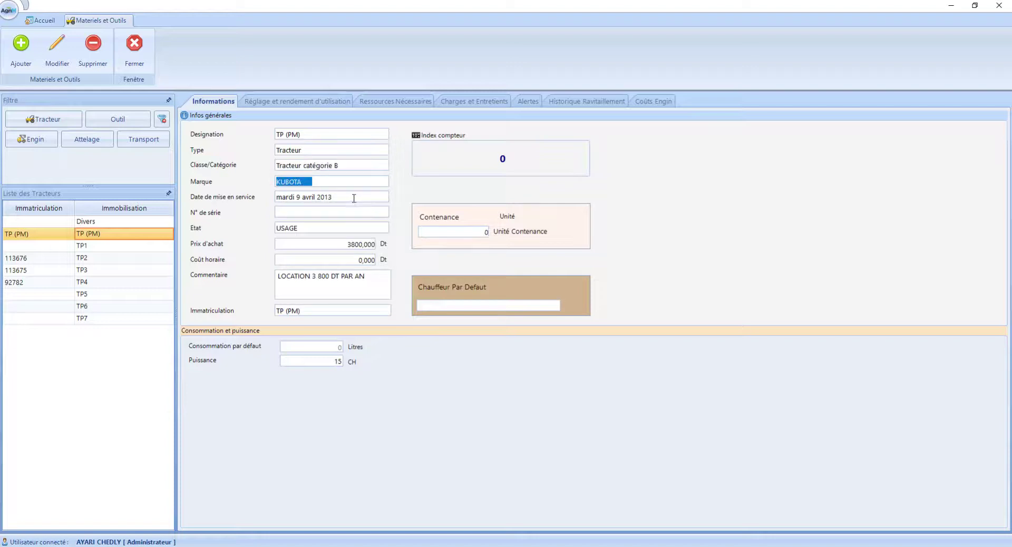
Step: Review TP (PM)'s commissioning date, USAGE condition, 3800,000 price, registration and default fuel consumption
drag(354, 198, 273, 201)
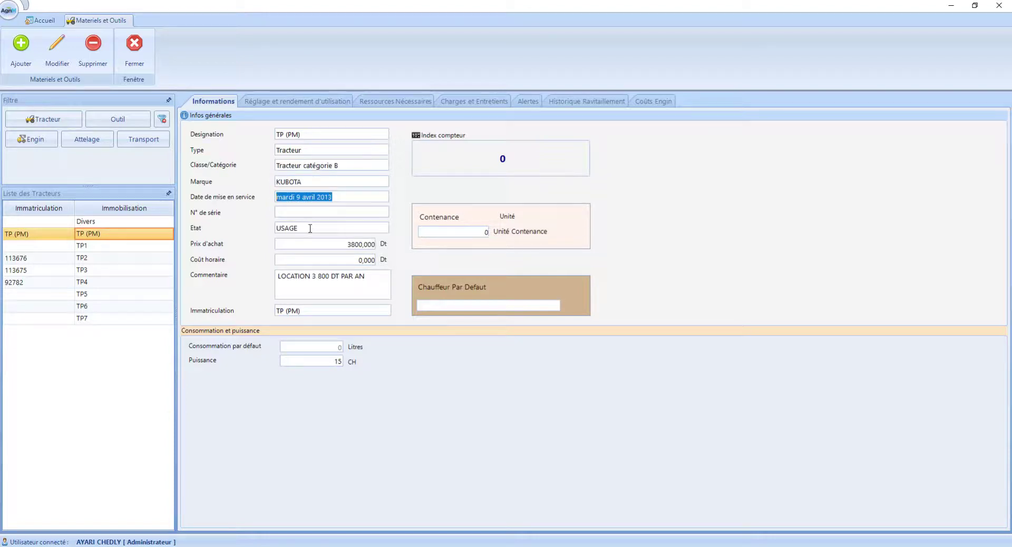
drag(311, 228, 275, 229)
drag(347, 244, 271, 280)
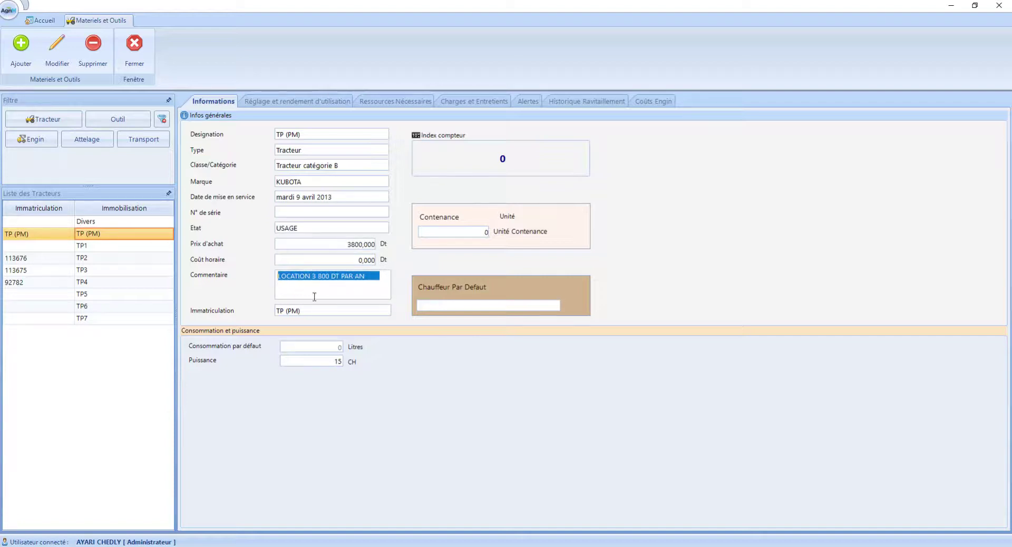
drag(309, 311, 275, 311)
click(308, 346)
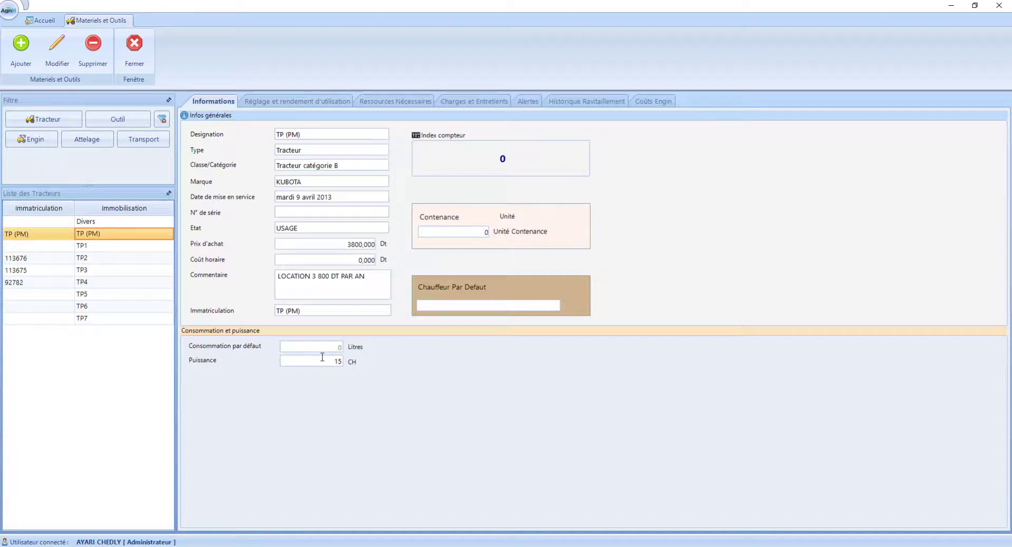
click(319, 347)
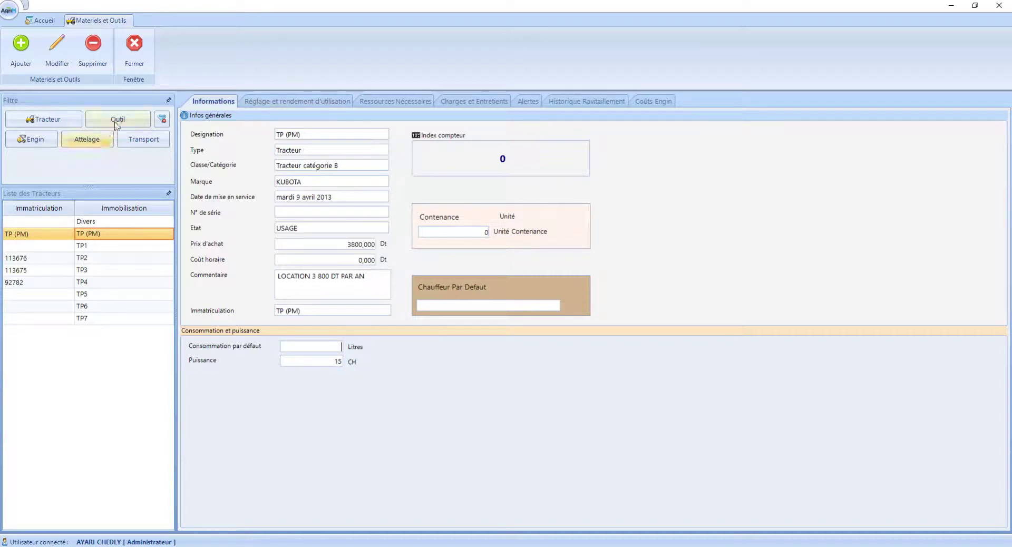
Step: Compare the required resources of the TP (PM), Divers and TP2 tractors
click(391, 102)
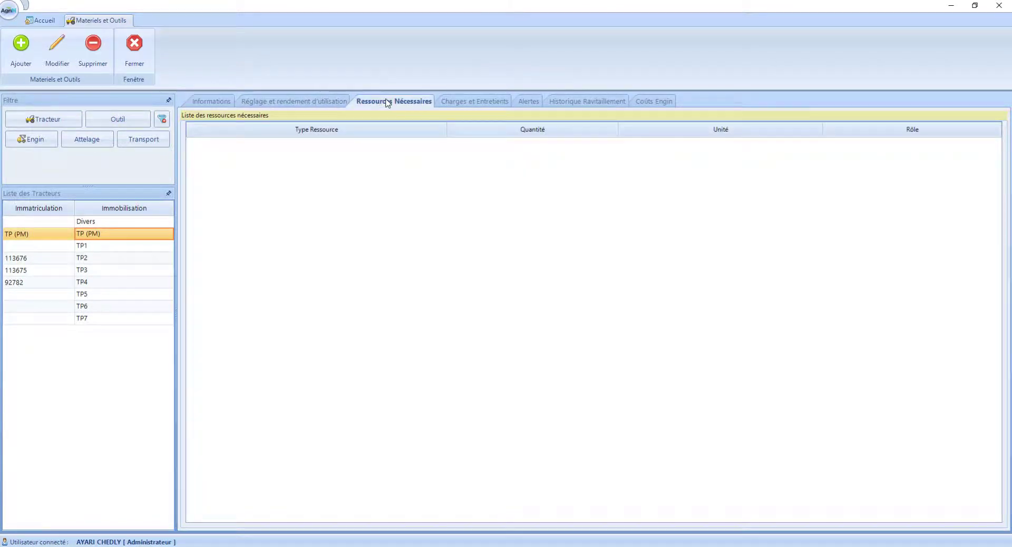
click(102, 223)
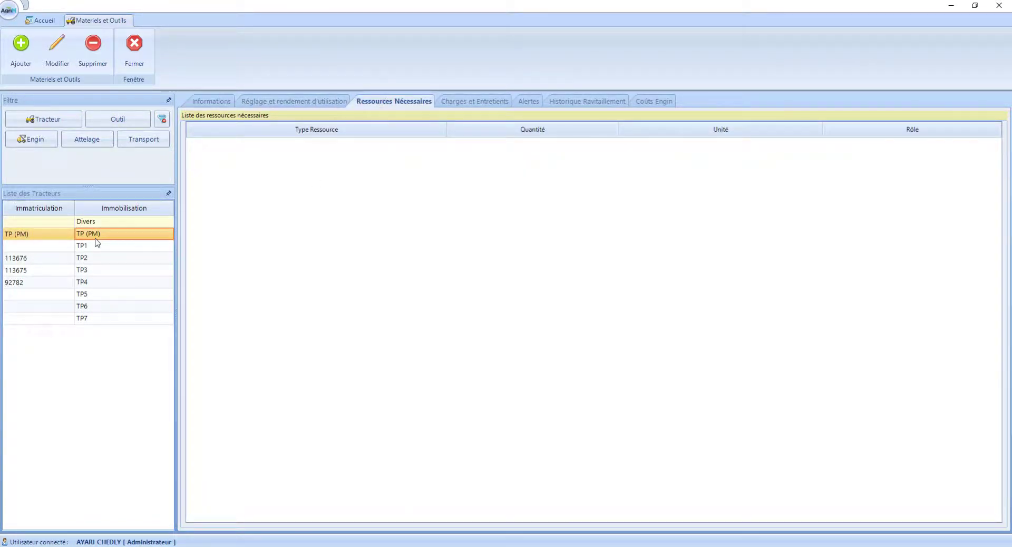
click(91, 262)
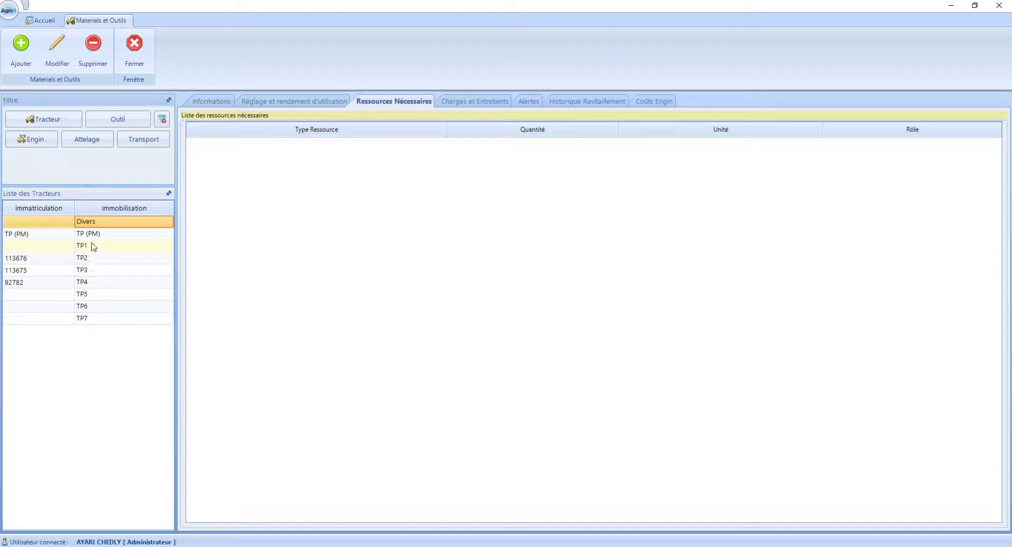
click(95, 237)
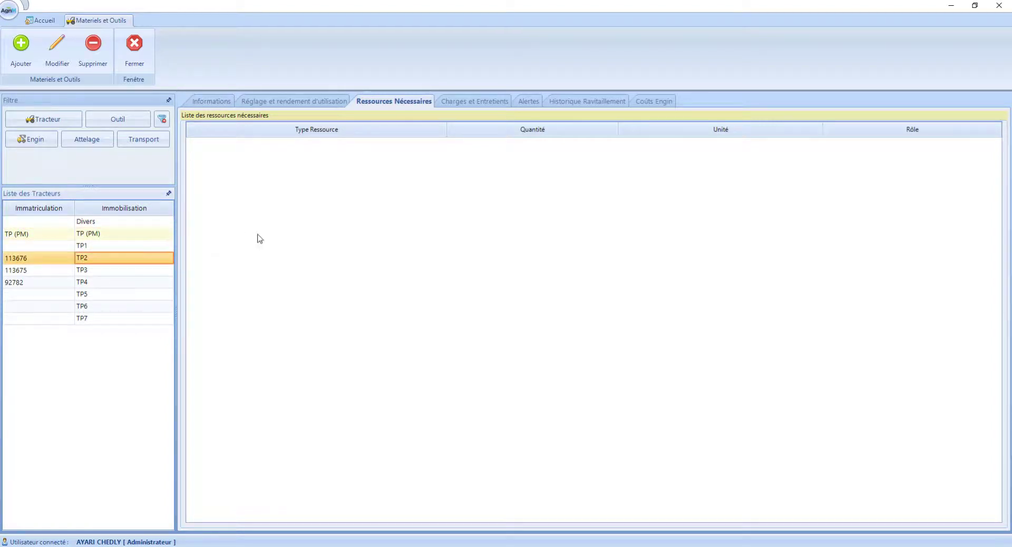
Step: Filter TP (PM)'s charges and maintenance from 8 novembre 2016
click(476, 103)
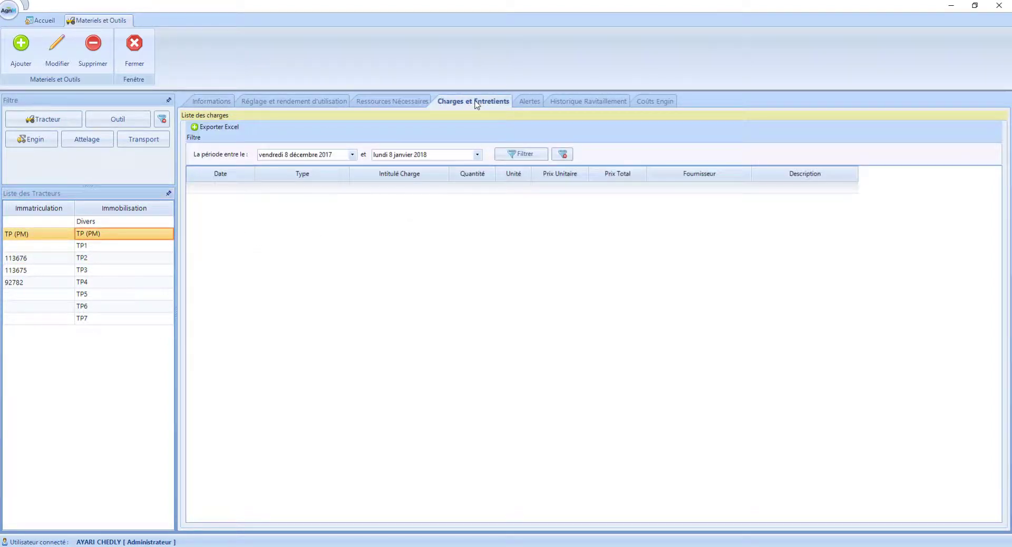
click(306, 153)
key(Down)
click(332, 155)
key(Down)
click(519, 154)
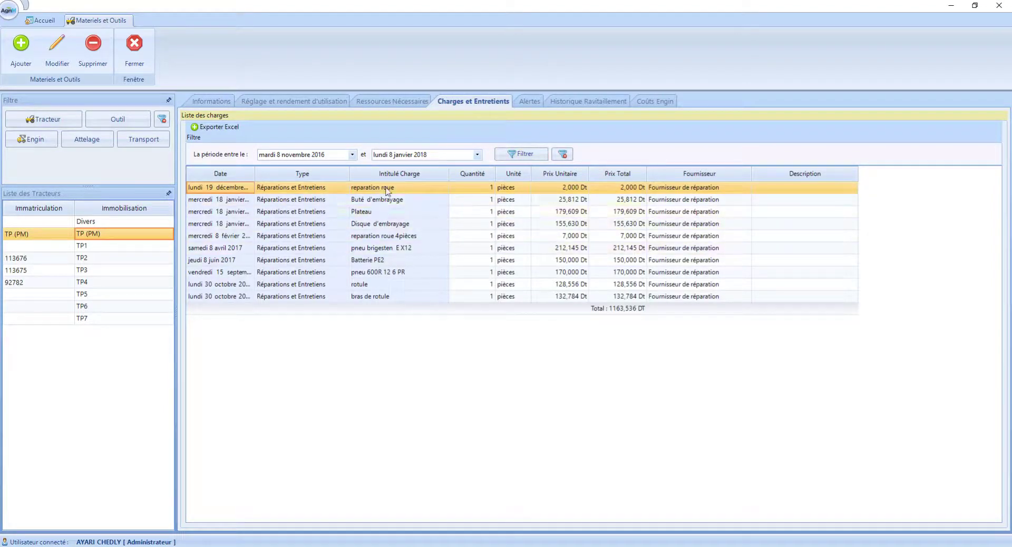
Step: Inspect the Buté d'embrayage, Plateau and Disque d'embrayage charges, then show the empty alert list
click(377, 199)
click(374, 212)
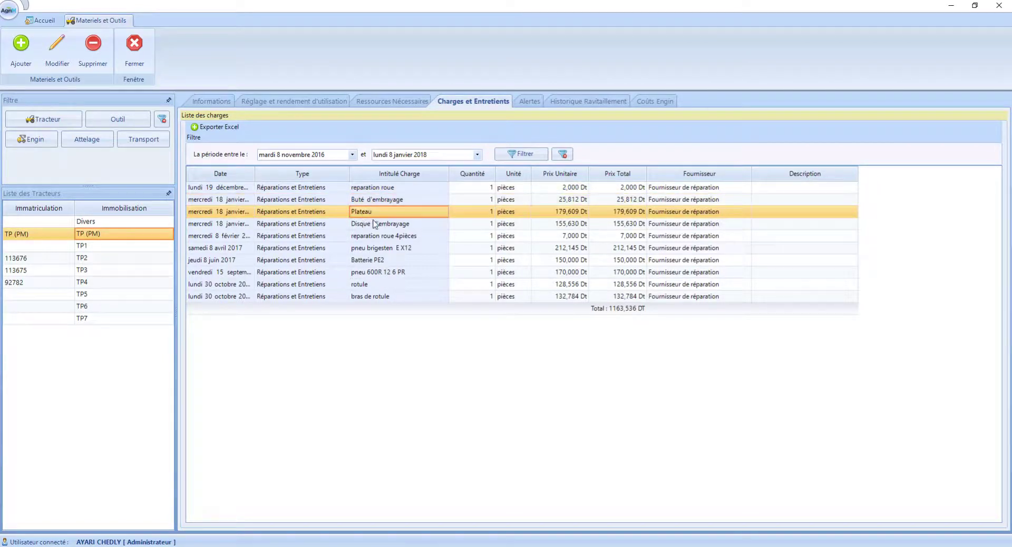
click(376, 224)
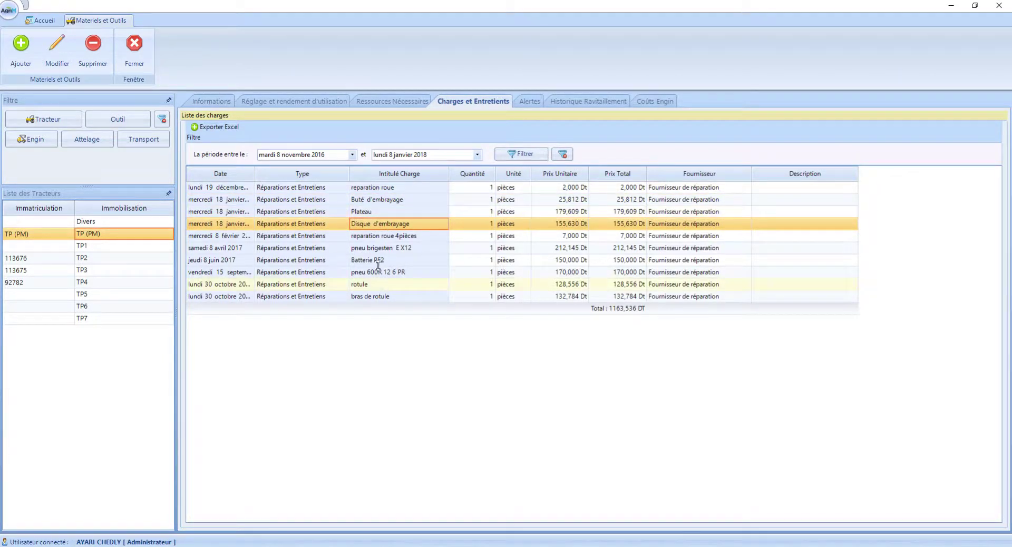
click(527, 101)
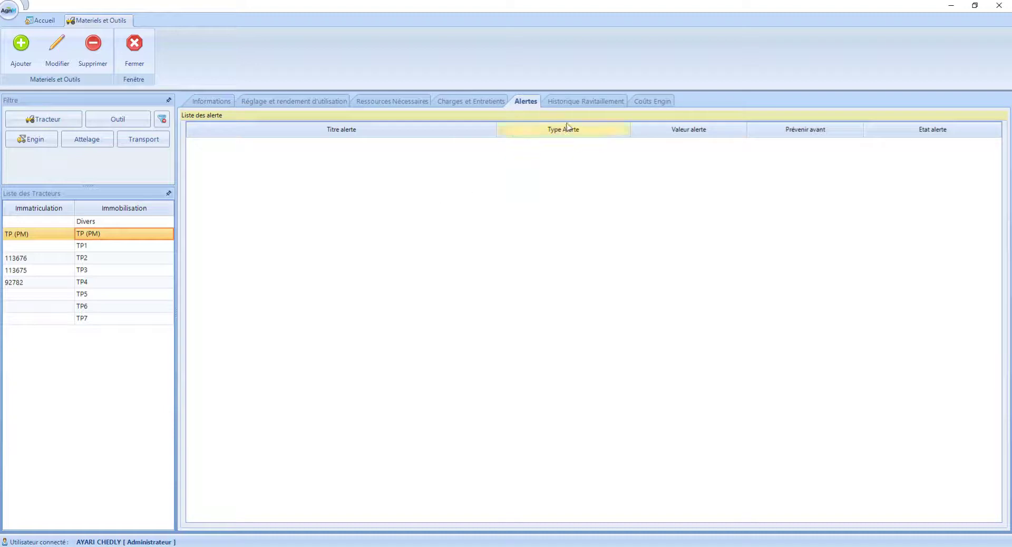
Step: Filter TP (PM)'s refuelling history starting from the year 2011
click(578, 105)
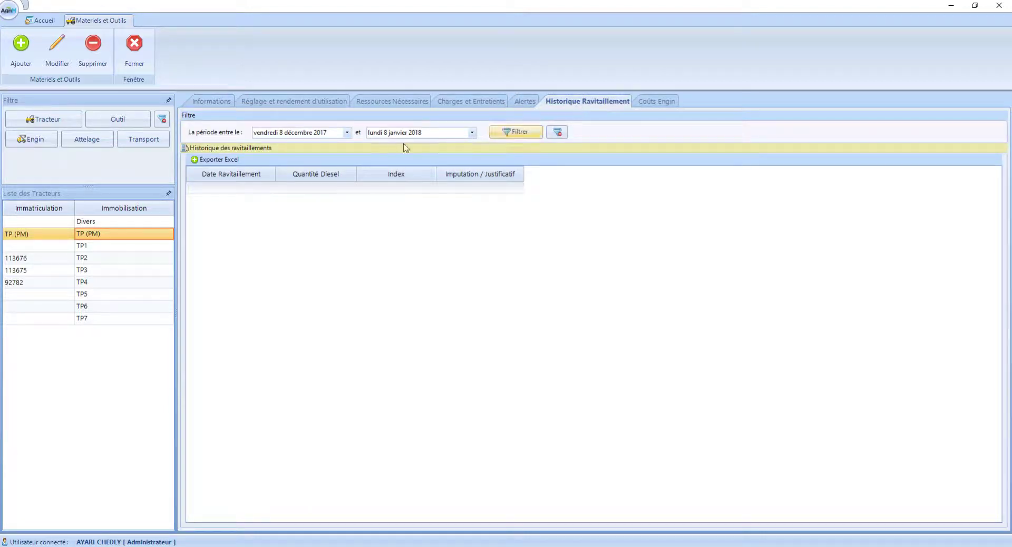
double_click(320, 133)
text(2011)
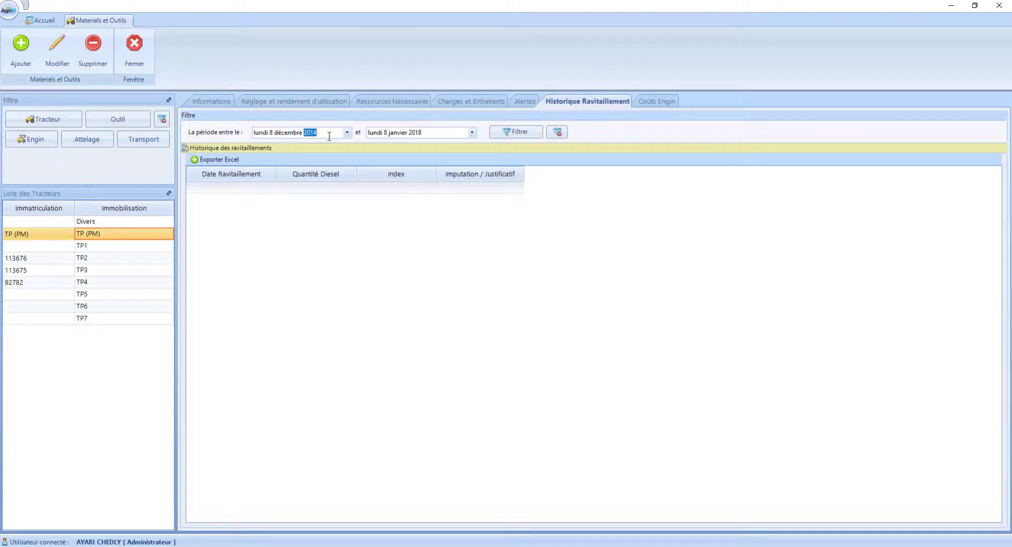
click(509, 133)
Step: Browse the February–April 2016 refuellings and show the 2240,911 dt cost summary
click(371, 236)
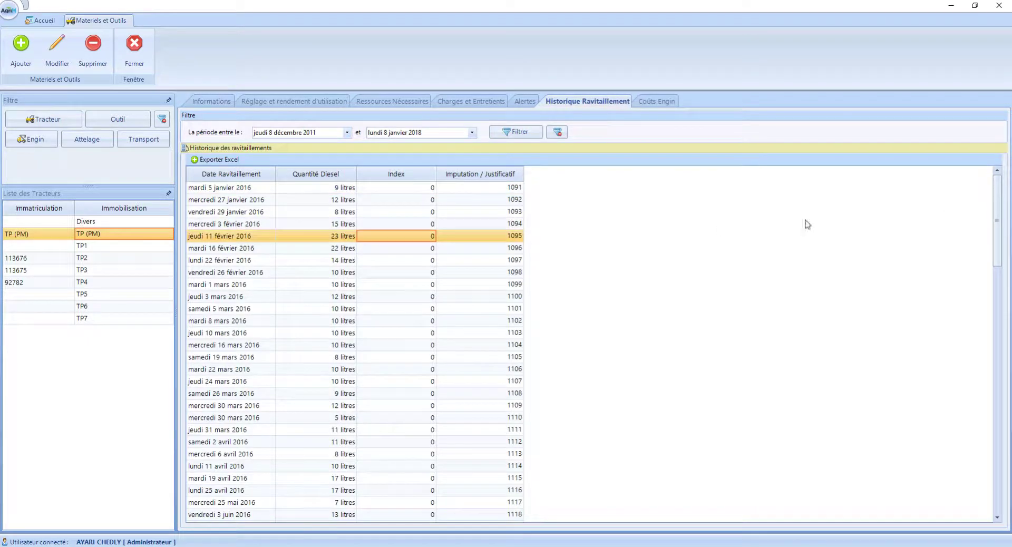
drag(998, 199, 998, 261)
click(516, 209)
click(517, 221)
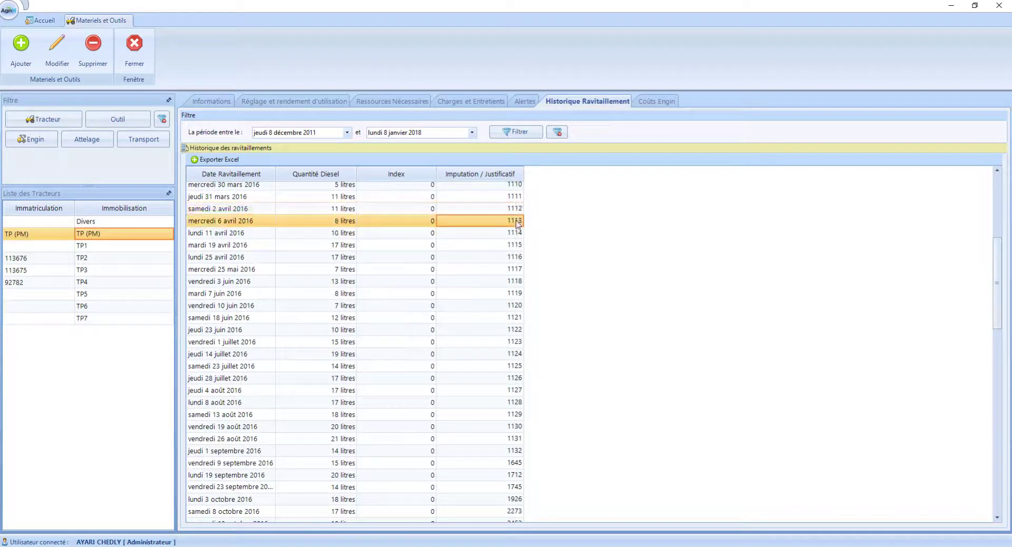
click(509, 210)
click(503, 198)
click(503, 188)
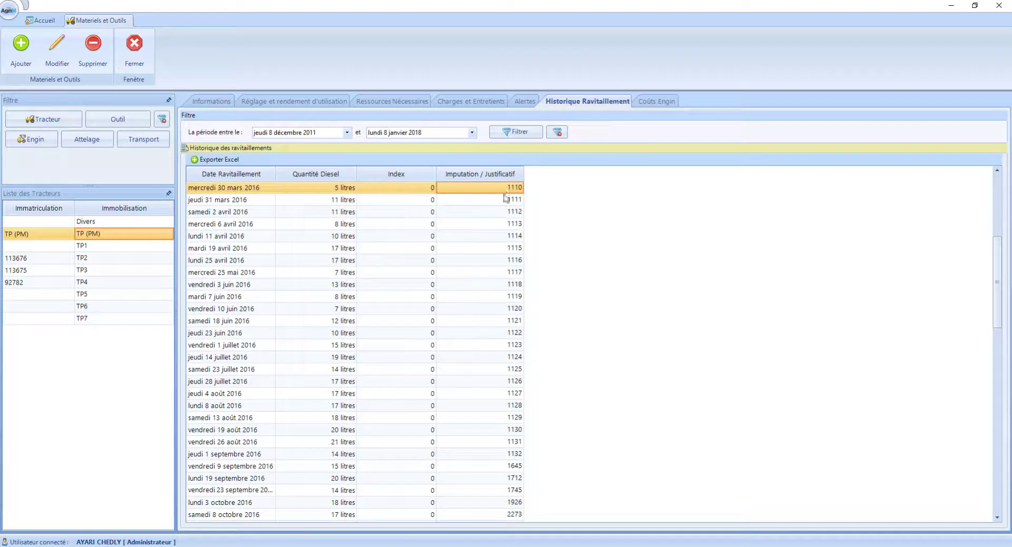
click(506, 200)
click(506, 212)
click(507, 224)
click(508, 236)
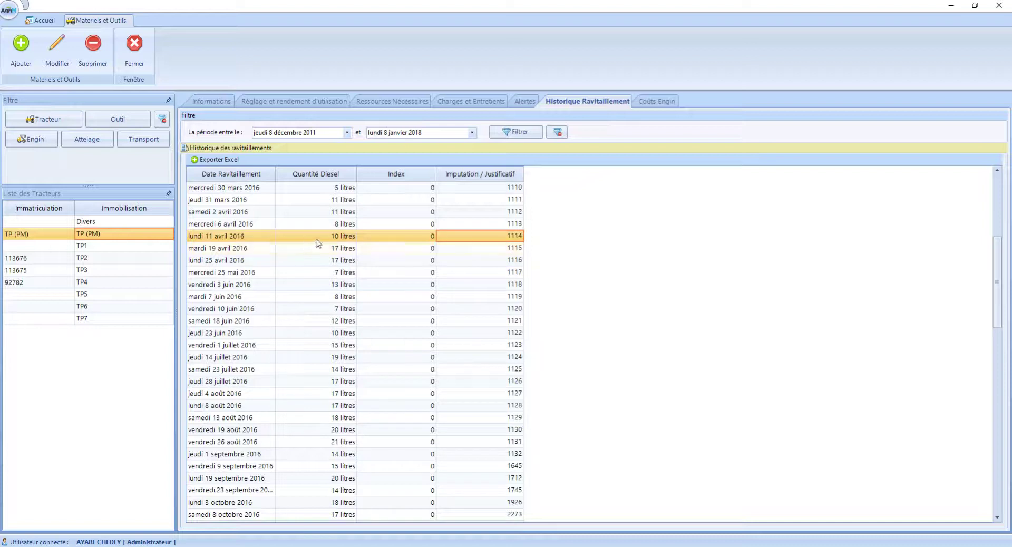
click(335, 252)
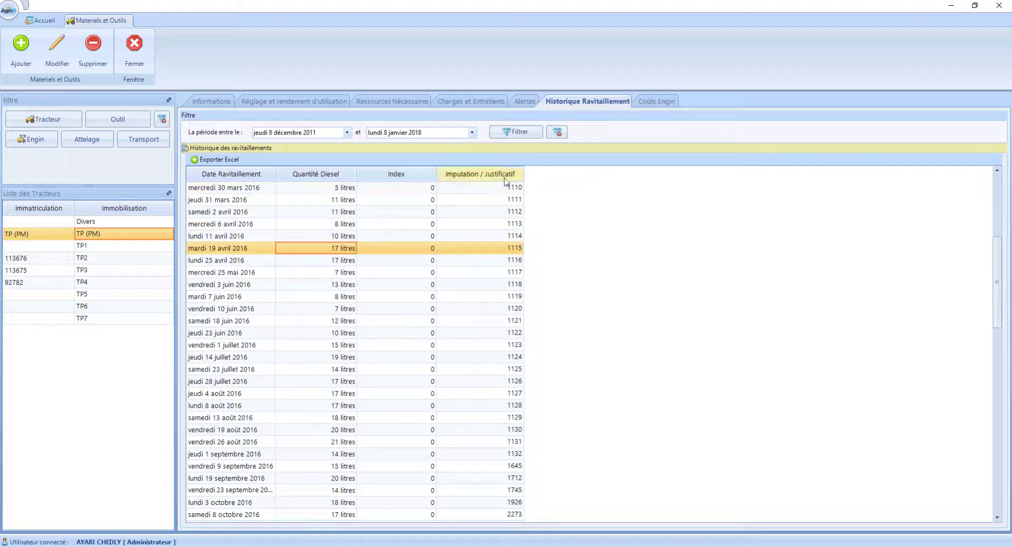
click(661, 102)
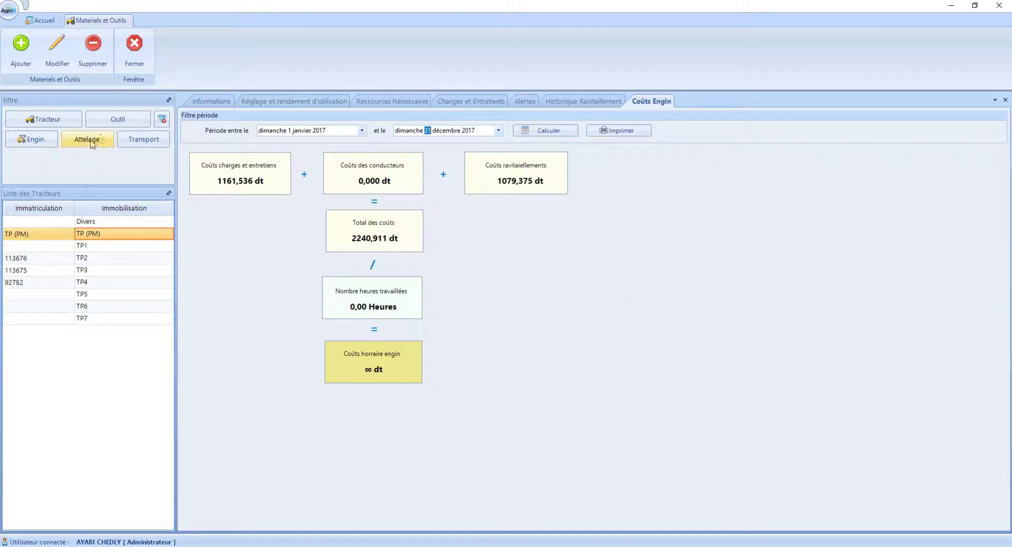
Step: Switch the equipment filter from tractors to tools (Outil)
click(112, 124)
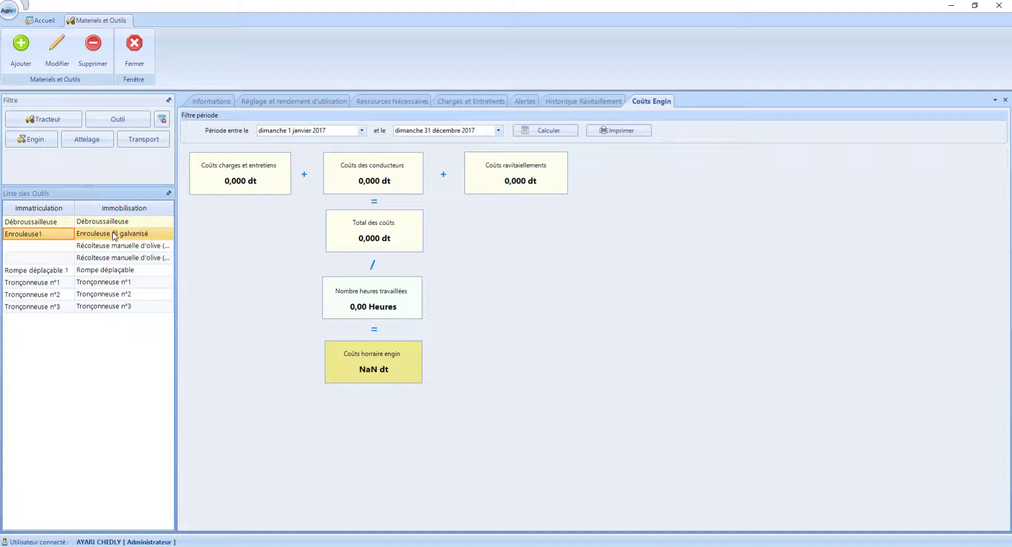
Step: Review the cost summaries of Enrouleuse1, Rompe déplaçable 1 and Tronçonneuse n°1
click(114, 235)
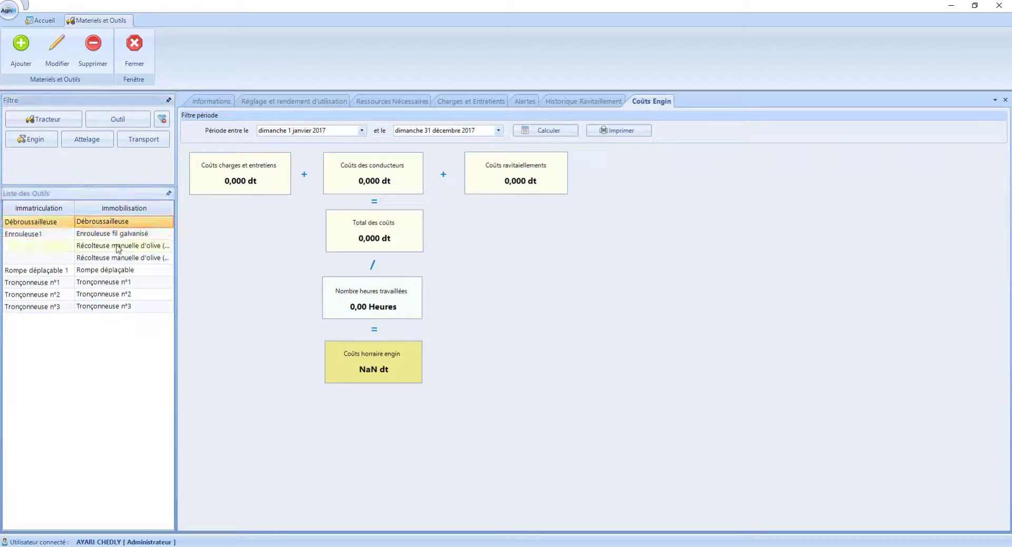
click(96, 270)
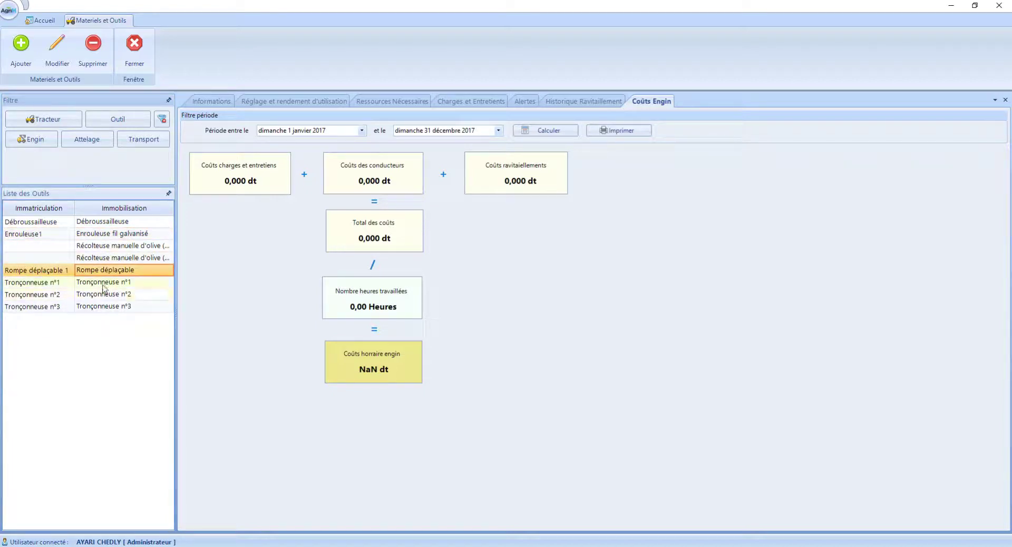
click(103, 285)
Step: Switch to machines and review CHARIOT ELEVATEUR, RECOLTEUSE 1 (138,619 dt/h) and Auto-bétonière1 costs
click(22, 146)
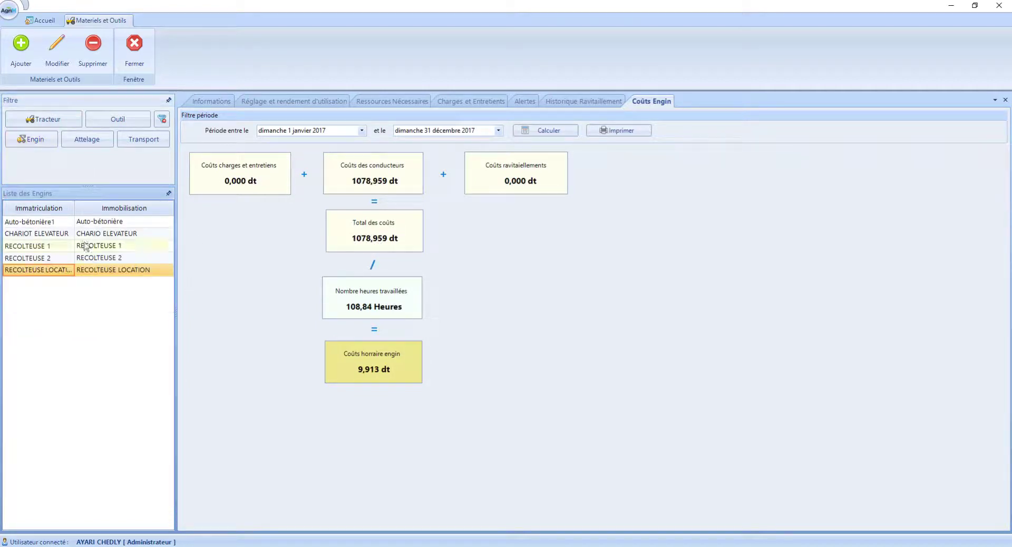
click(82, 234)
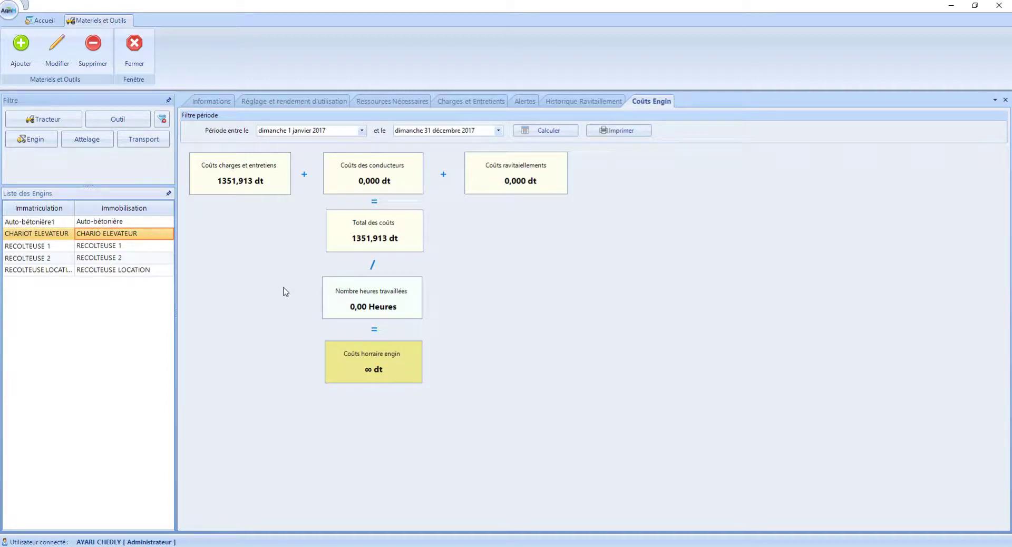
click(103, 246)
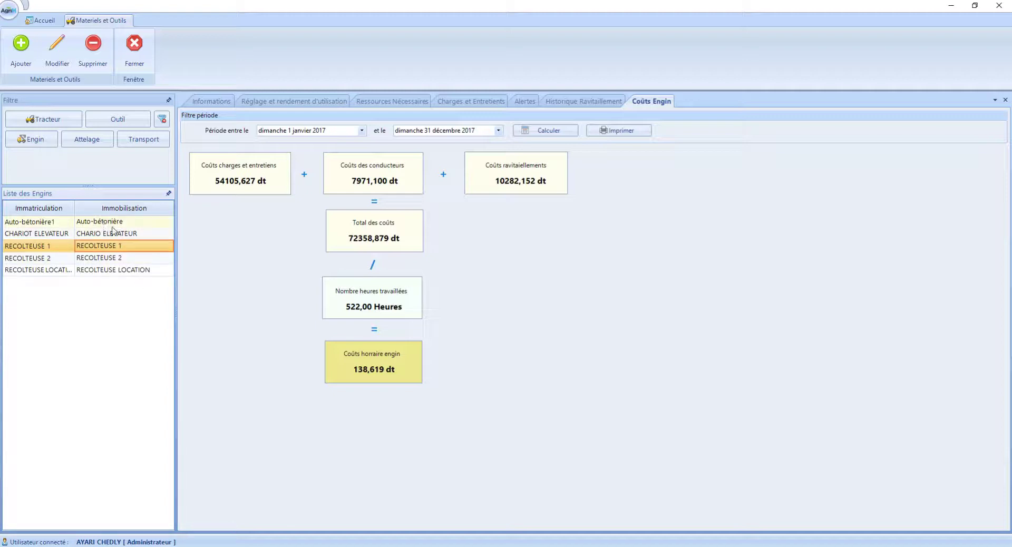
click(161, 222)
click(87, 139)
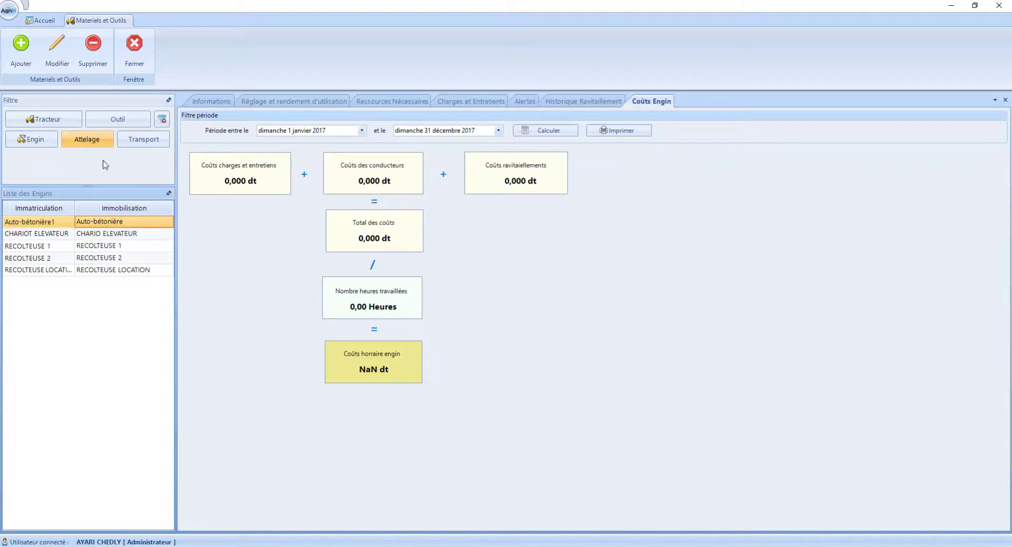
Step: Review costs of Agri5, Bionneur 1, Broyeur 1, Citerne 2, Cultivateur 1, then show Decileuse simple 1's information
click(91, 234)
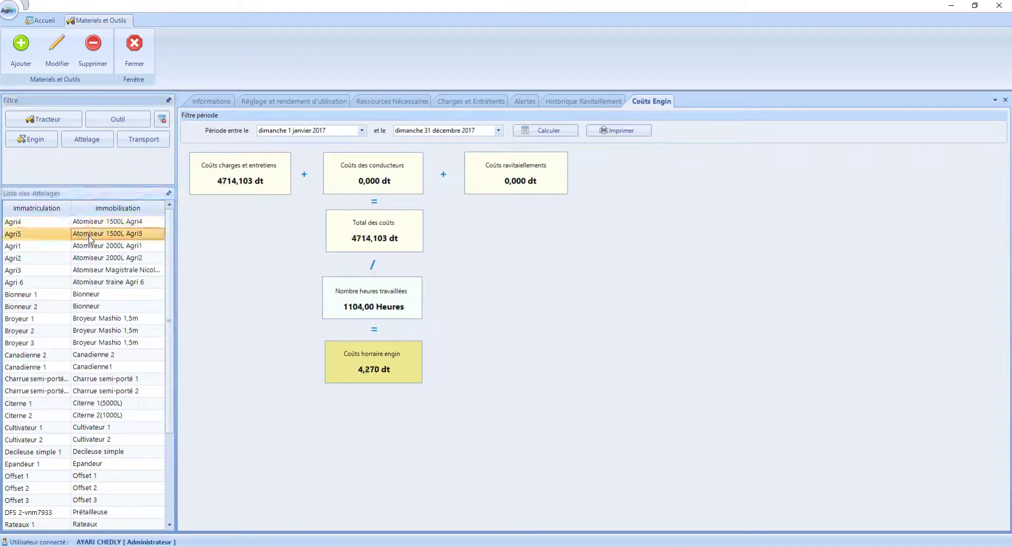
click(92, 295)
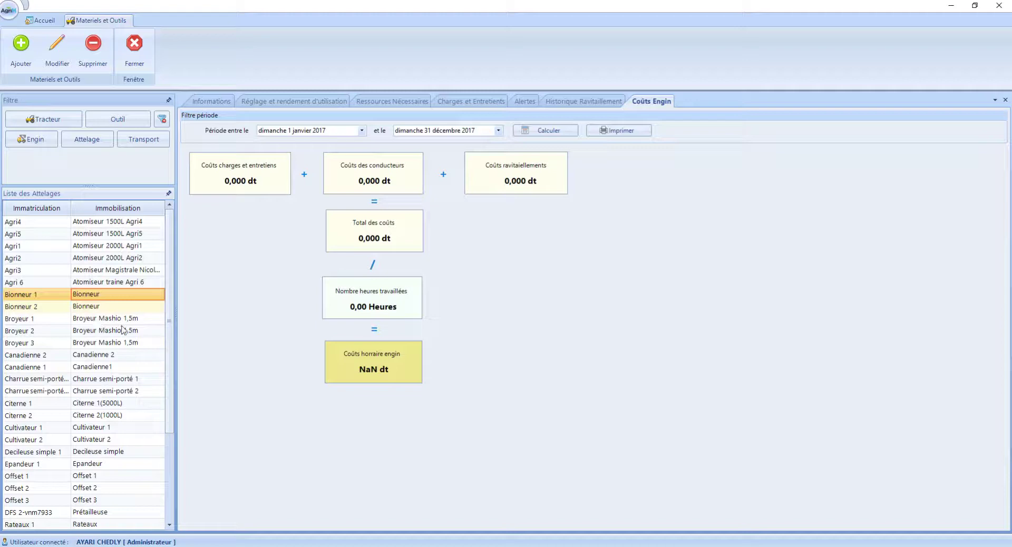
click(102, 321)
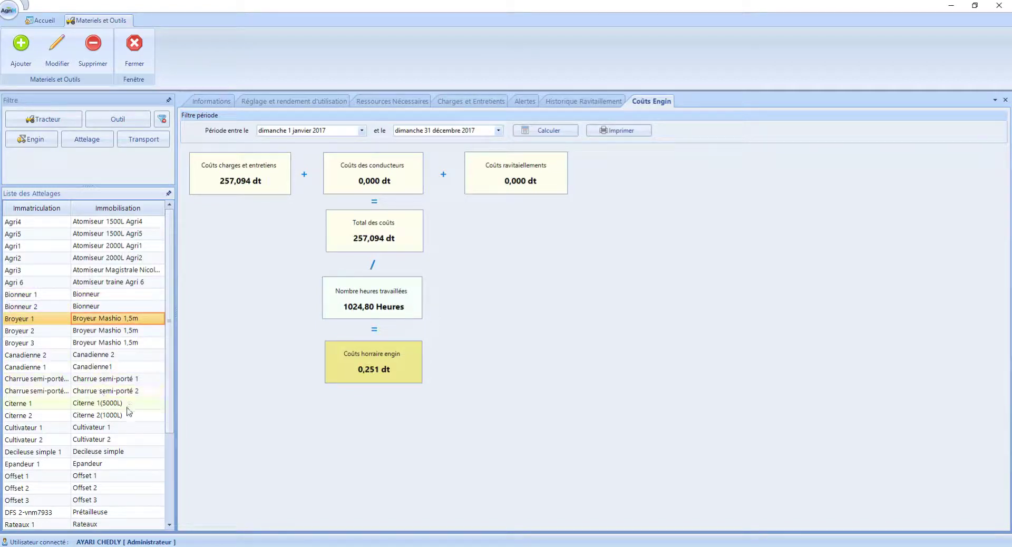
click(89, 419)
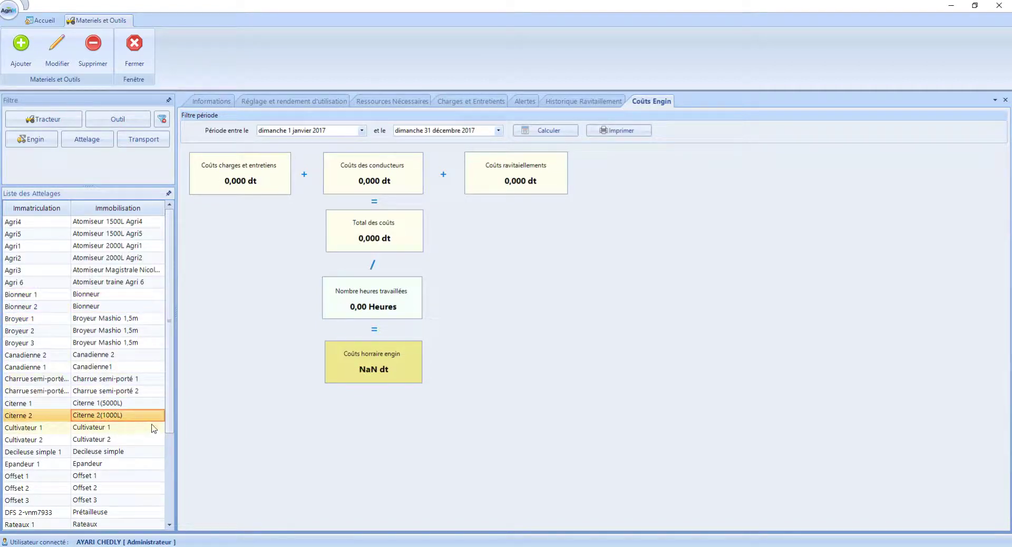
click(154, 428)
click(96, 453)
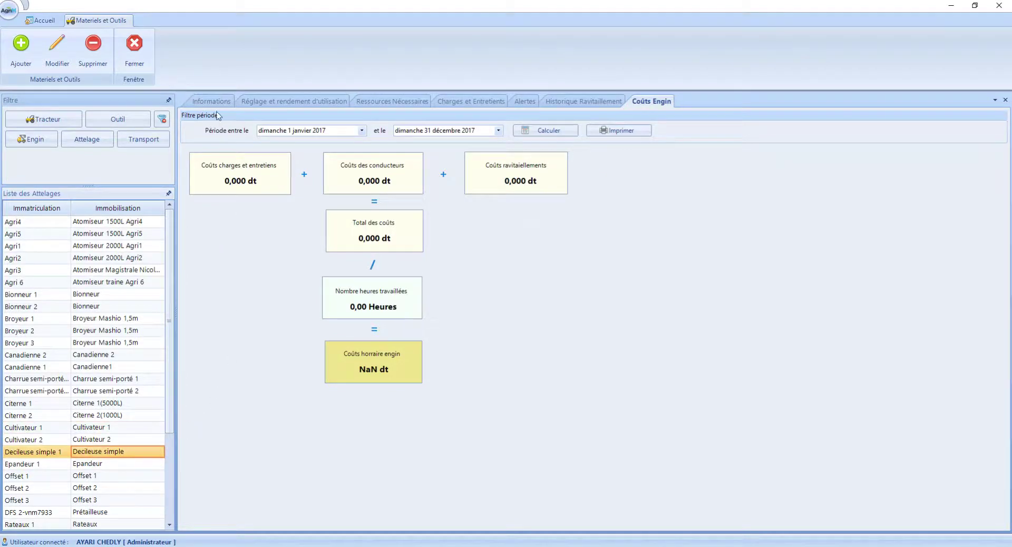
click(213, 102)
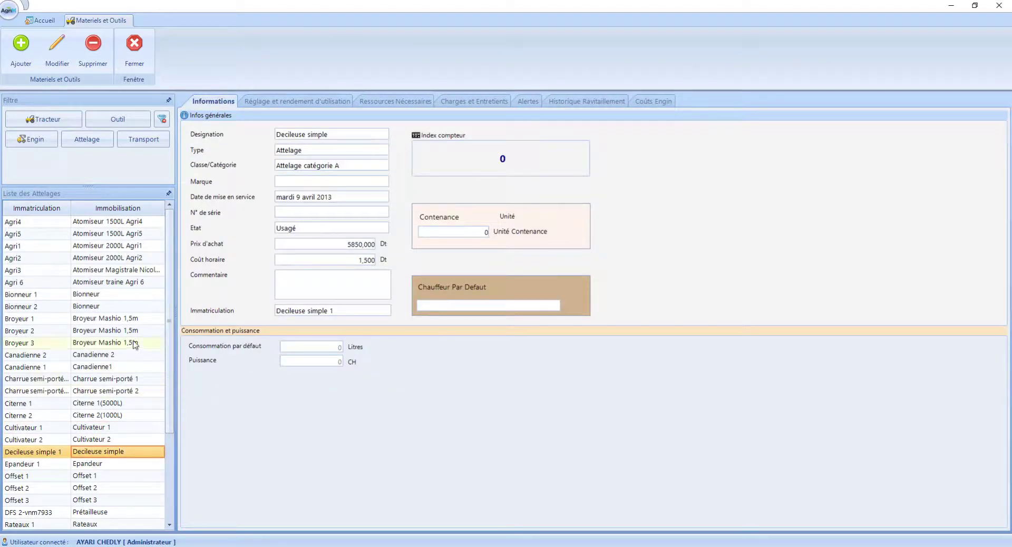
Step: Show Agri4's usage setting: Traitement Mécanique Atomiseur Agri3, yield 4 atomiseurs, 1500 litres
drag(170, 348, 166, 348)
click(316, 102)
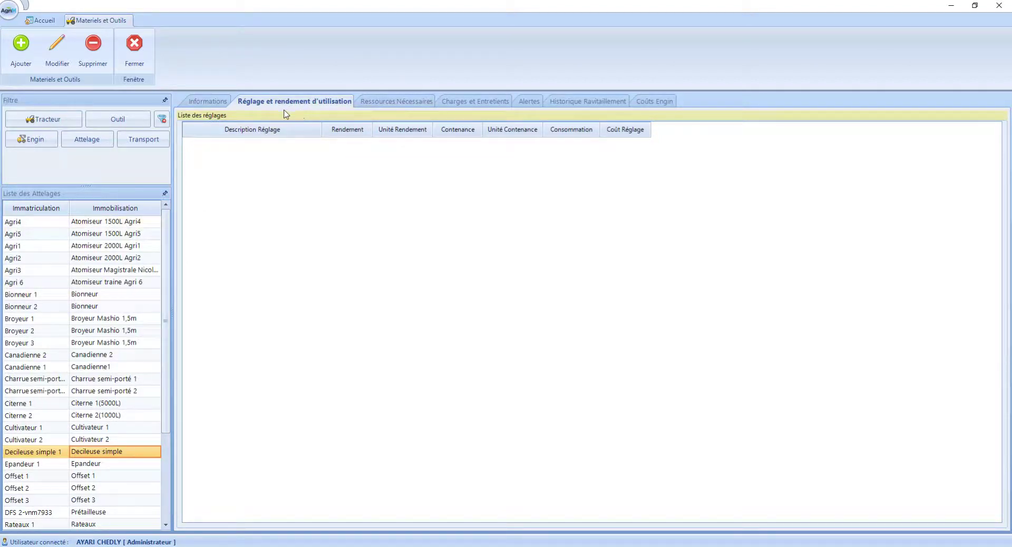
click(103, 227)
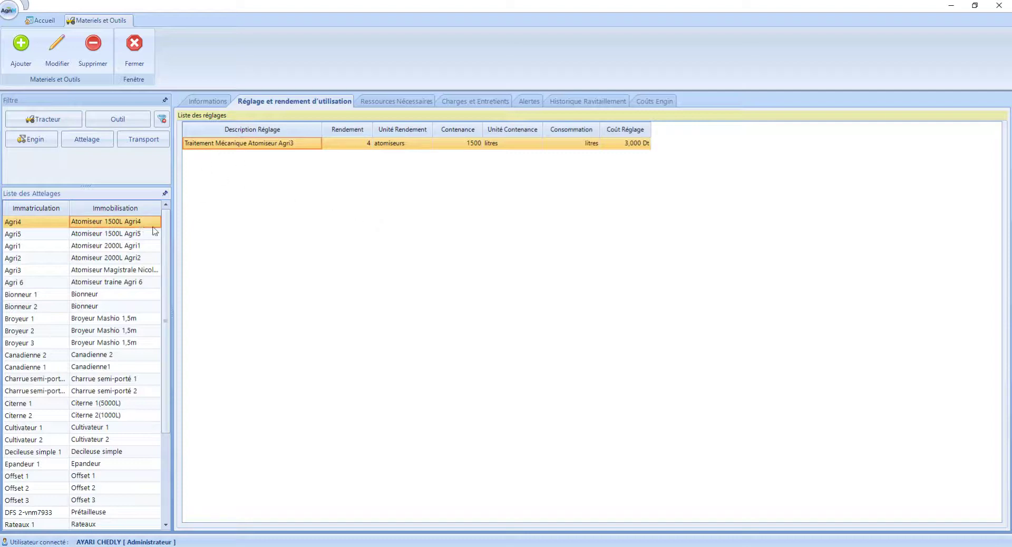
Step: Widen the implements list and inspect Agri4's Rendement 4, Consommation and Contenance 1500 values
drag(172, 228, 188, 229)
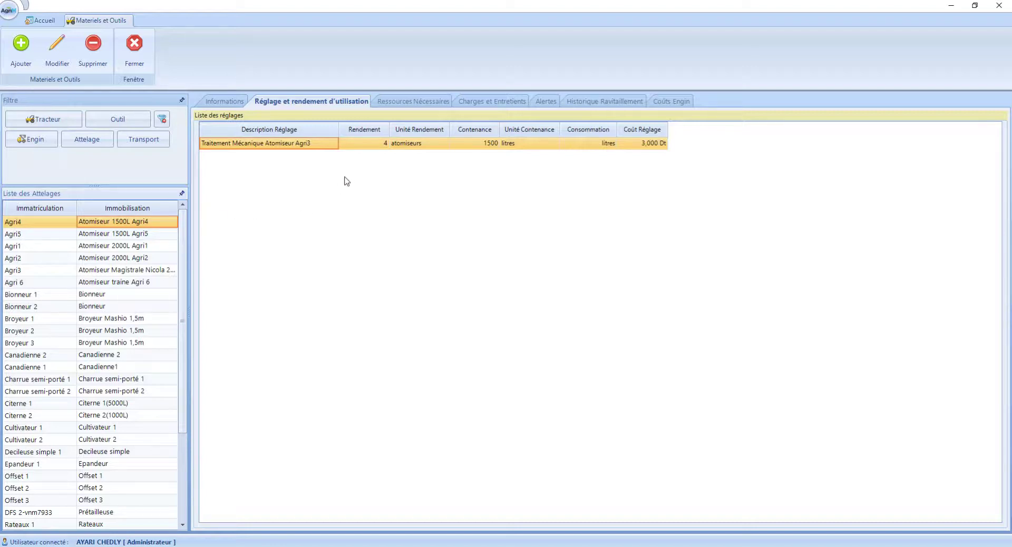
click(373, 146)
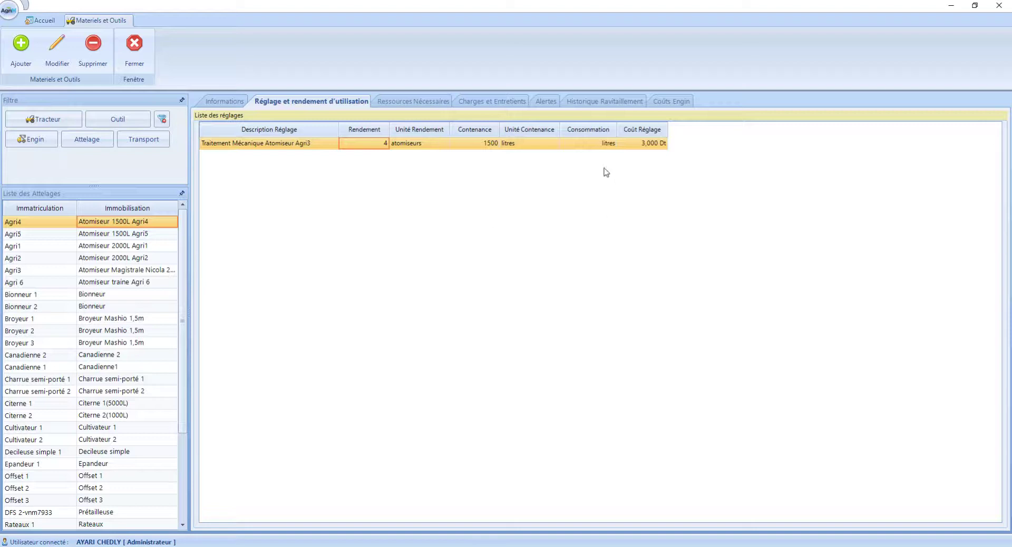
click(594, 145)
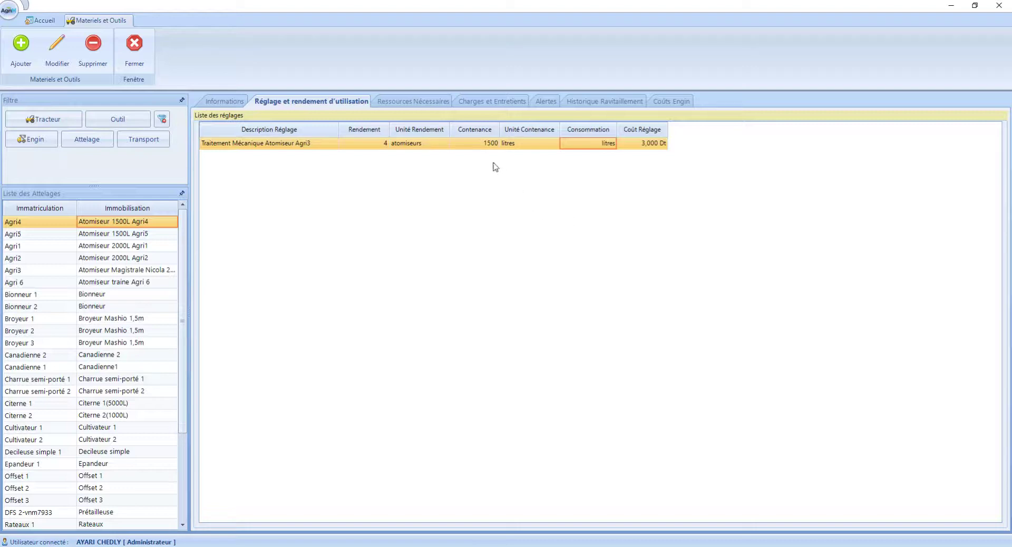
click(481, 141)
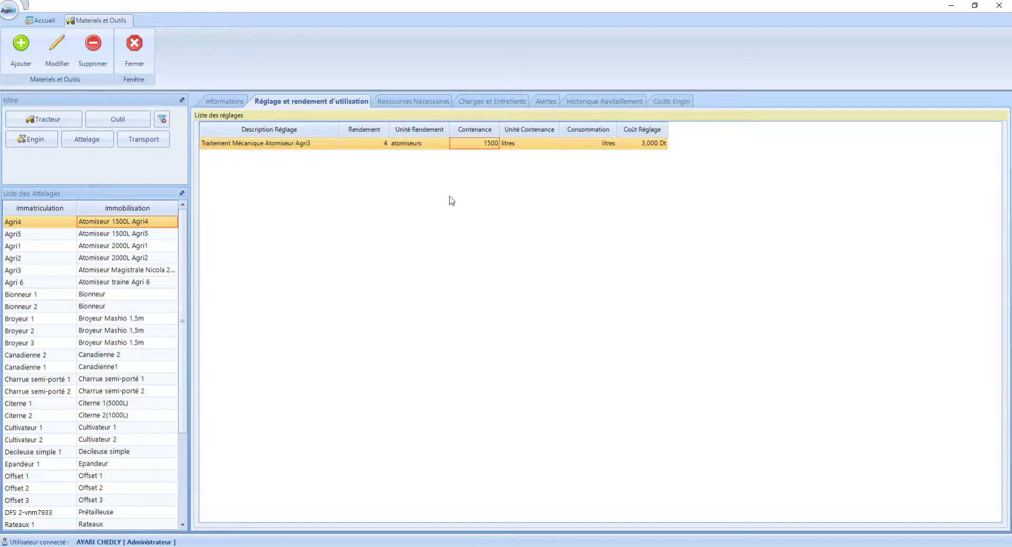
Step: Check the TR-TRACTEUR_A requirement (1 Heures, Tracteur role) for Agri4, Agri5, Agri1 and Agri2
click(415, 103)
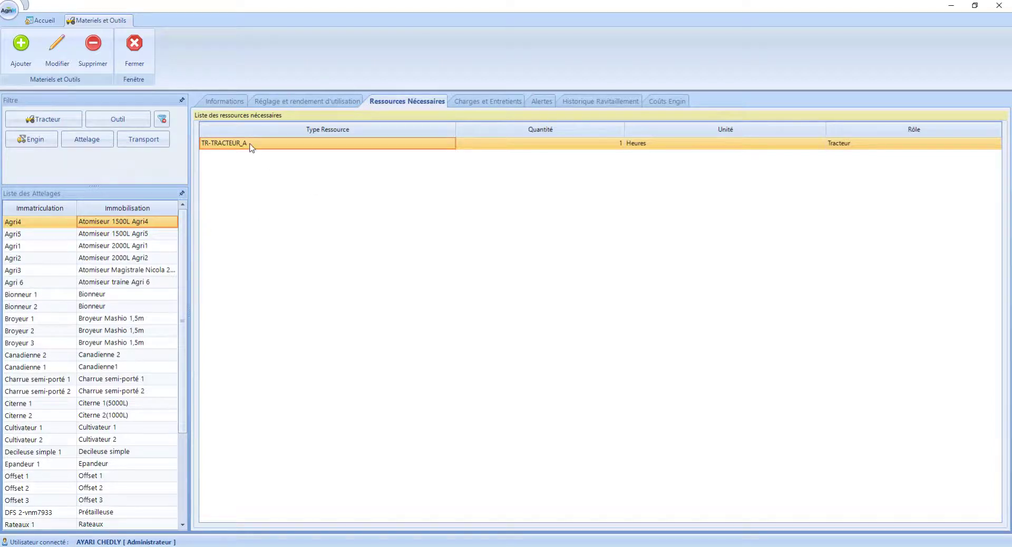
click(527, 143)
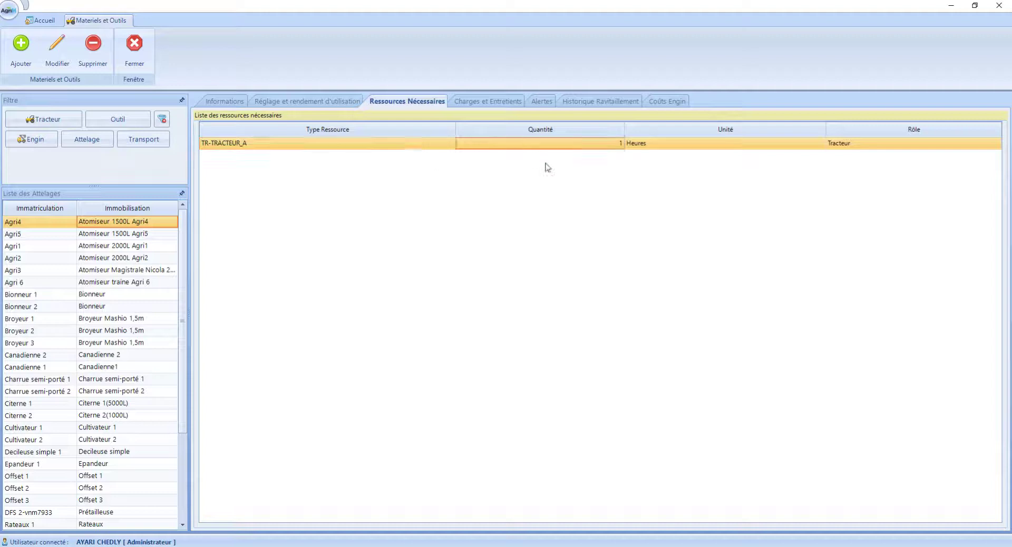
click(664, 147)
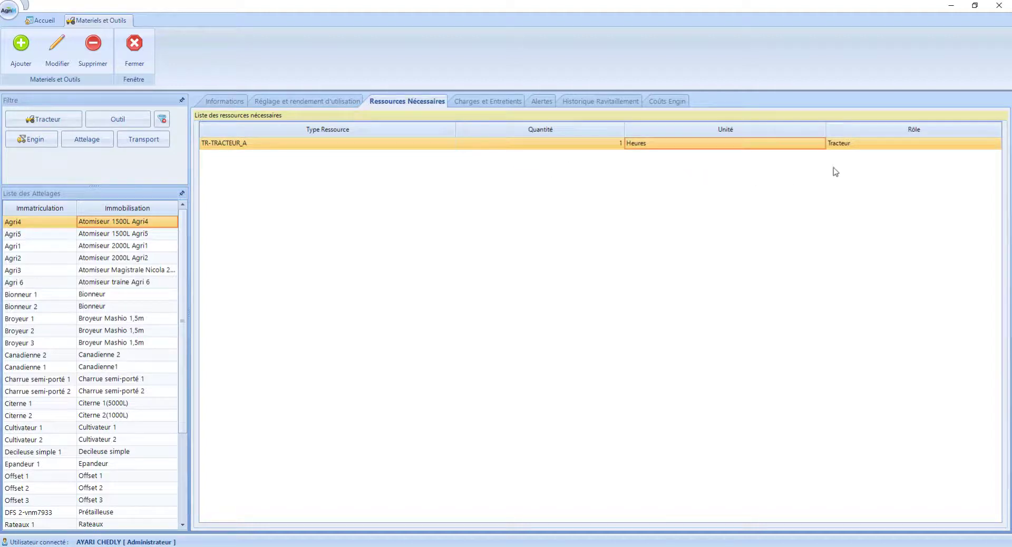
click(857, 148)
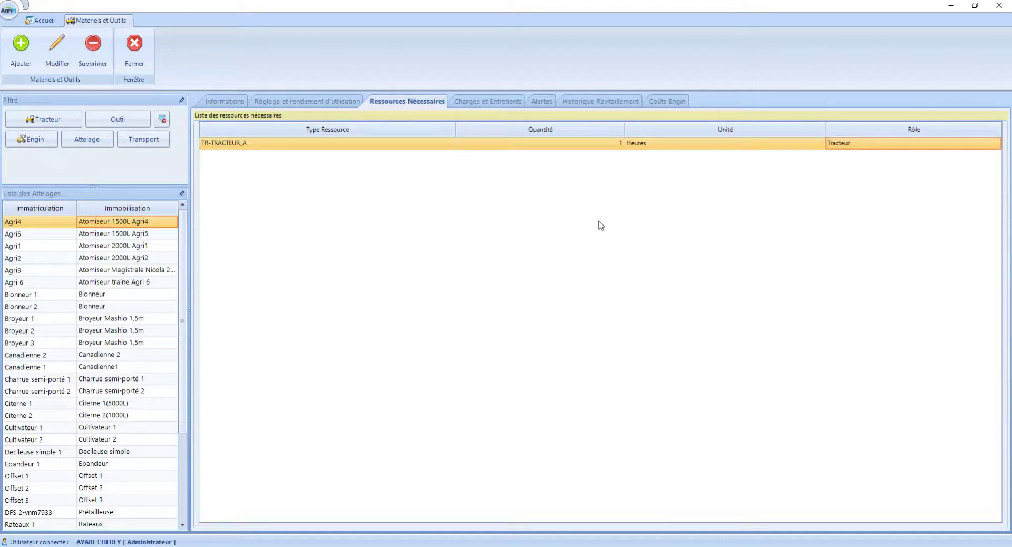
click(157, 236)
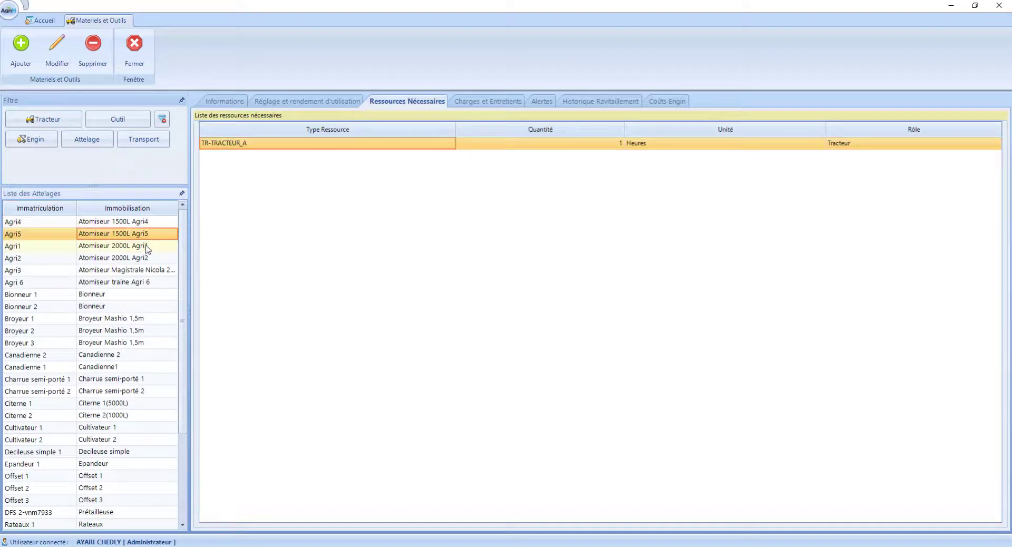
click(148, 248)
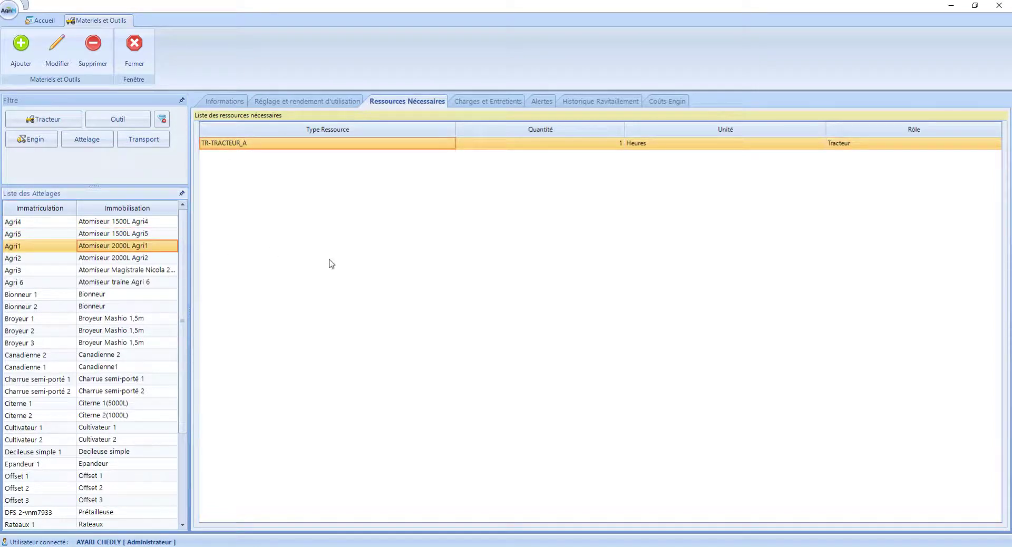
click(160, 260)
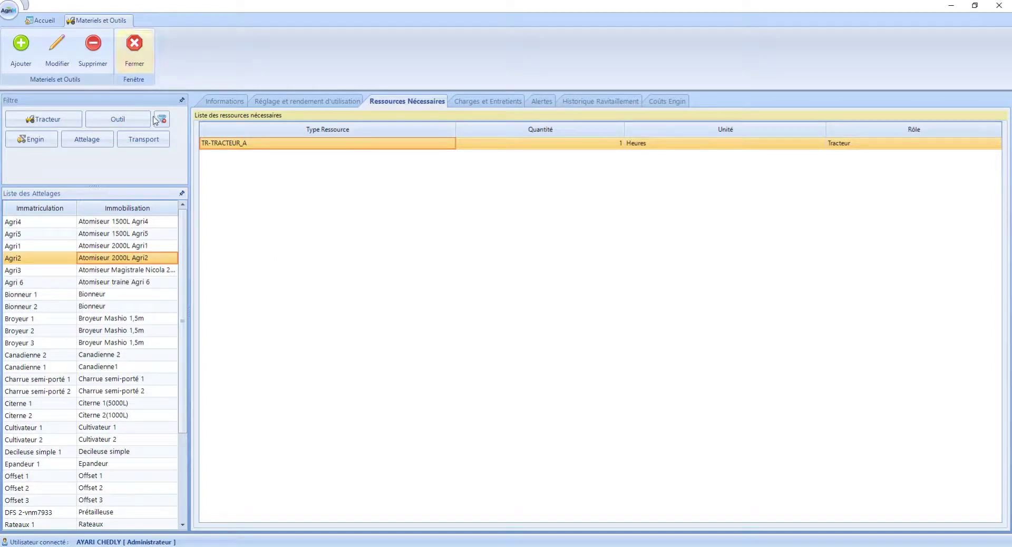
click(143, 142)
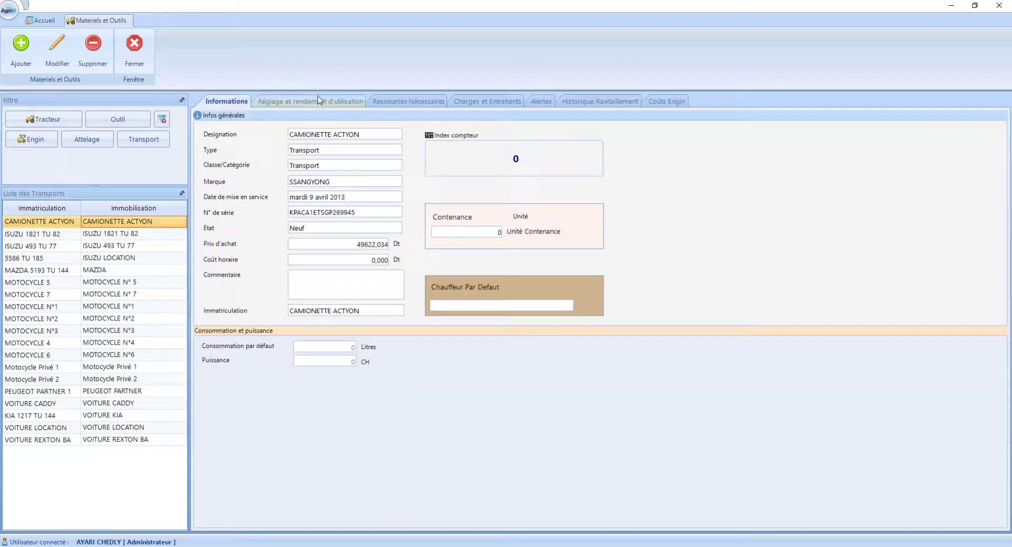
Step: Step through CAMIONETTE ACTYON's resources, 1427,583 DT charges, alerts and 211-litre May 2017 refuellings
click(393, 104)
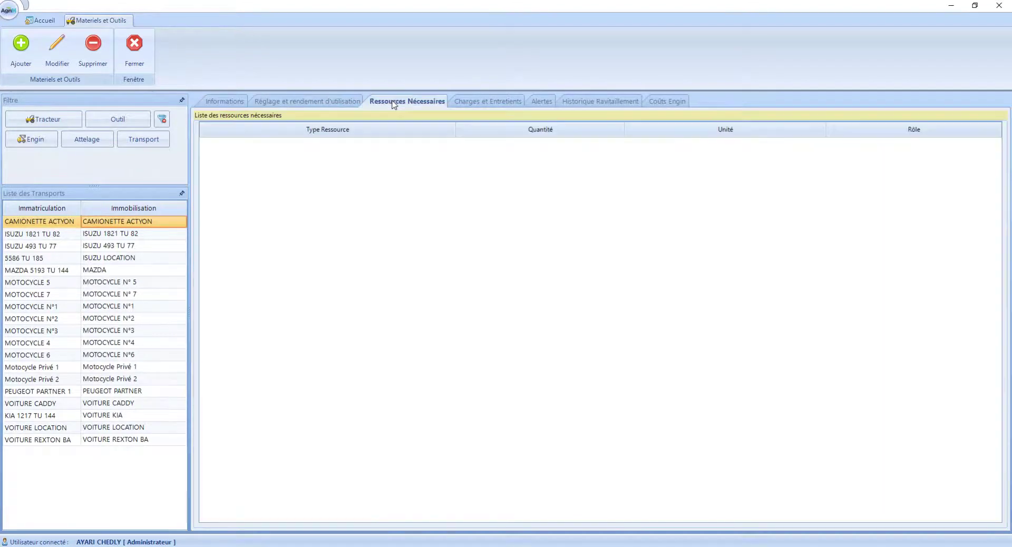
click(488, 107)
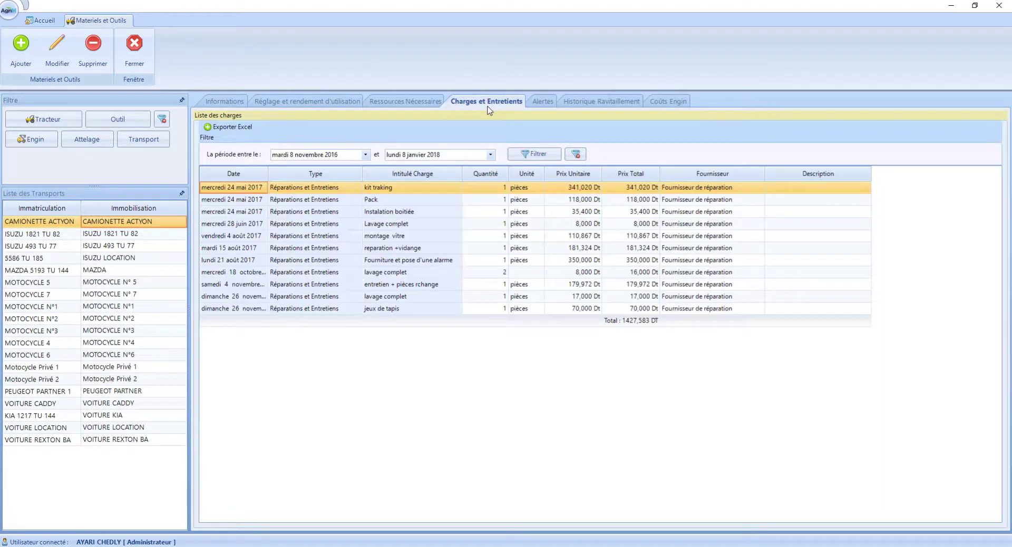
click(549, 104)
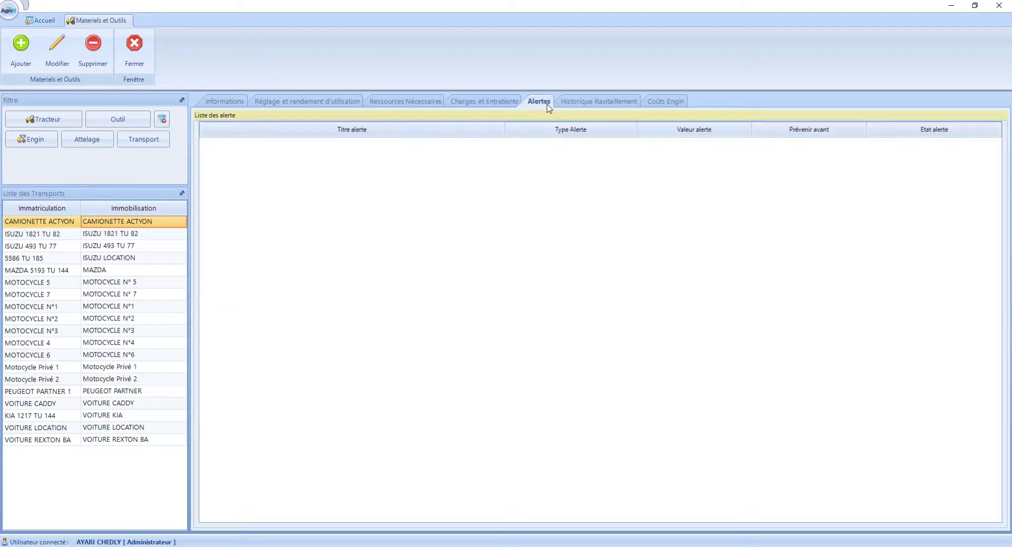
click(587, 107)
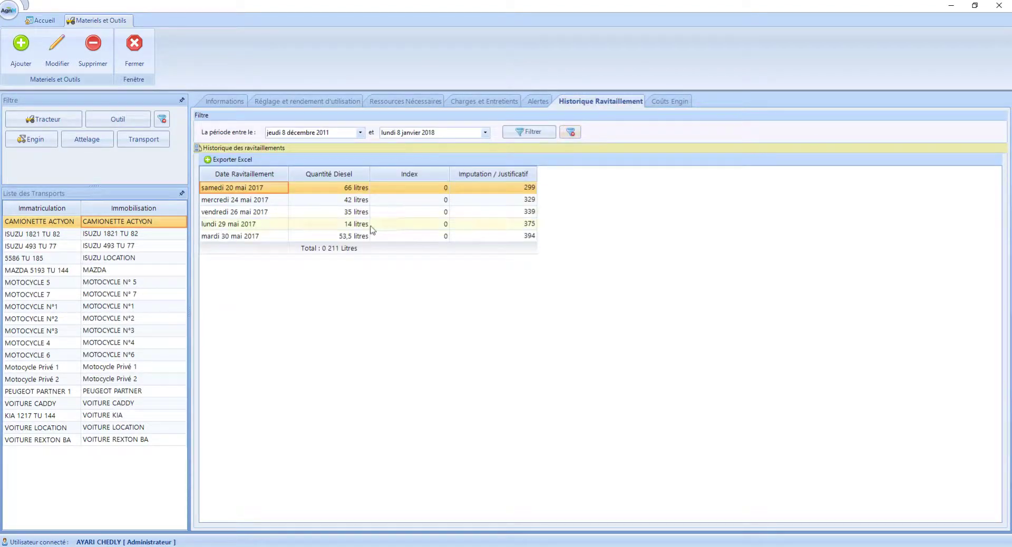
Step: Review cost calculations for CAMIONETTE ACTYON, ISUZU 1821 TU 82, MOTOCYCLE 5 and MOTOCYCLE 7
click(669, 103)
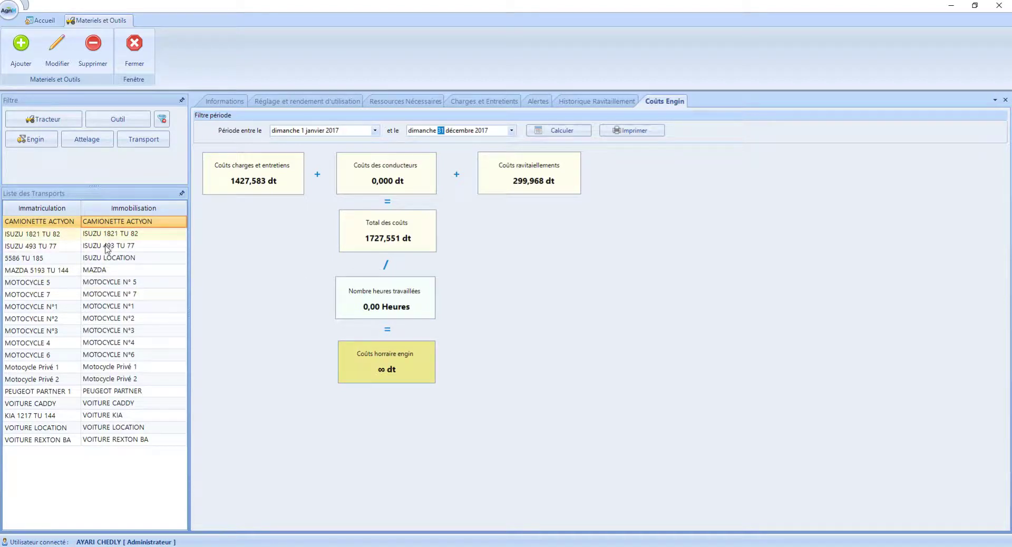
key(Down)
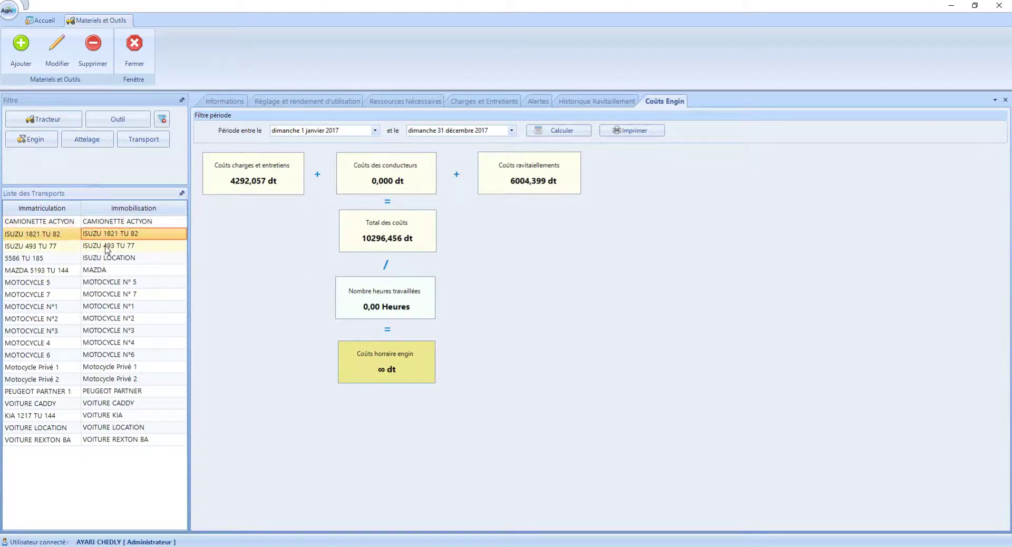
click(119, 285)
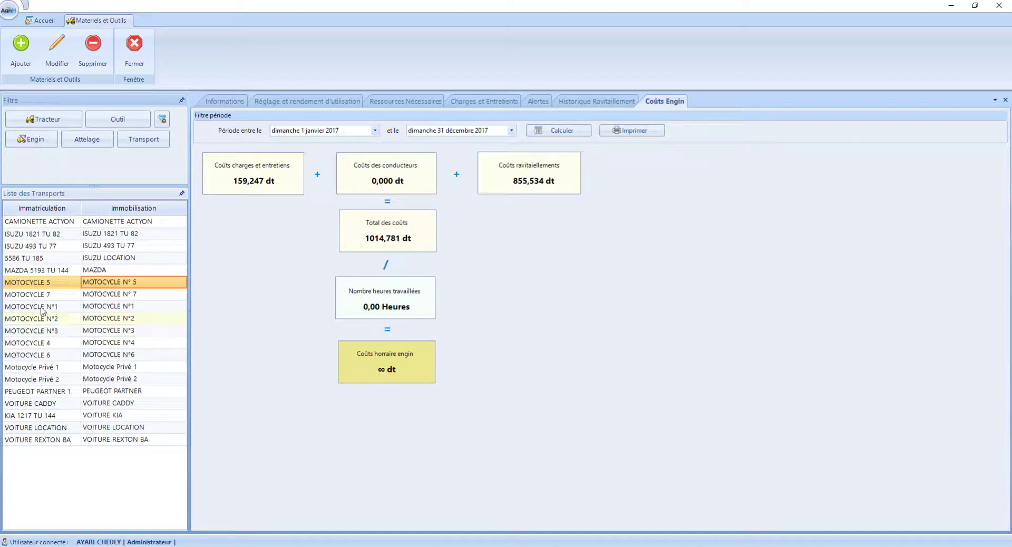
click(141, 296)
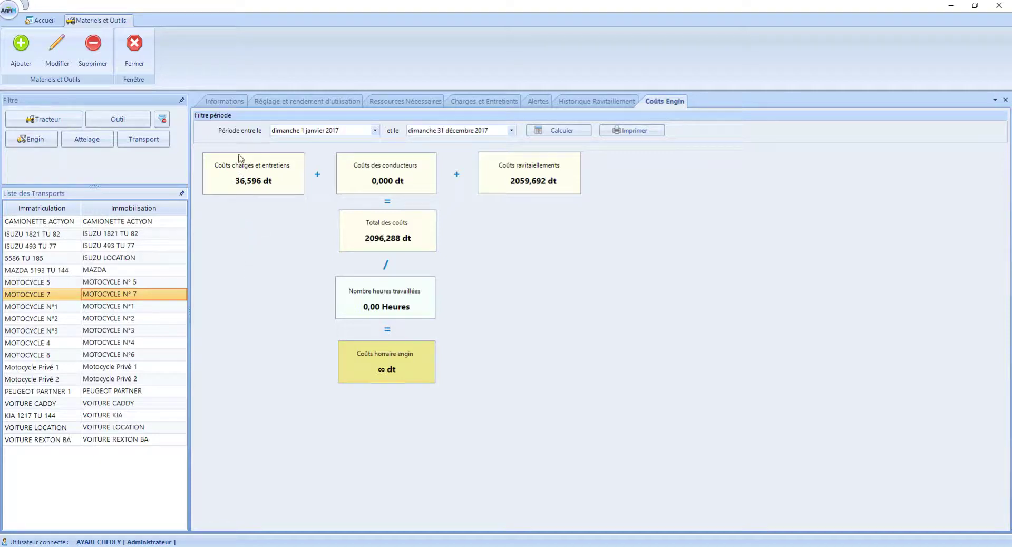
Step: Check MOTOCYCLE N° 7's Transport category, then close the equipment record and confirm
click(222, 103)
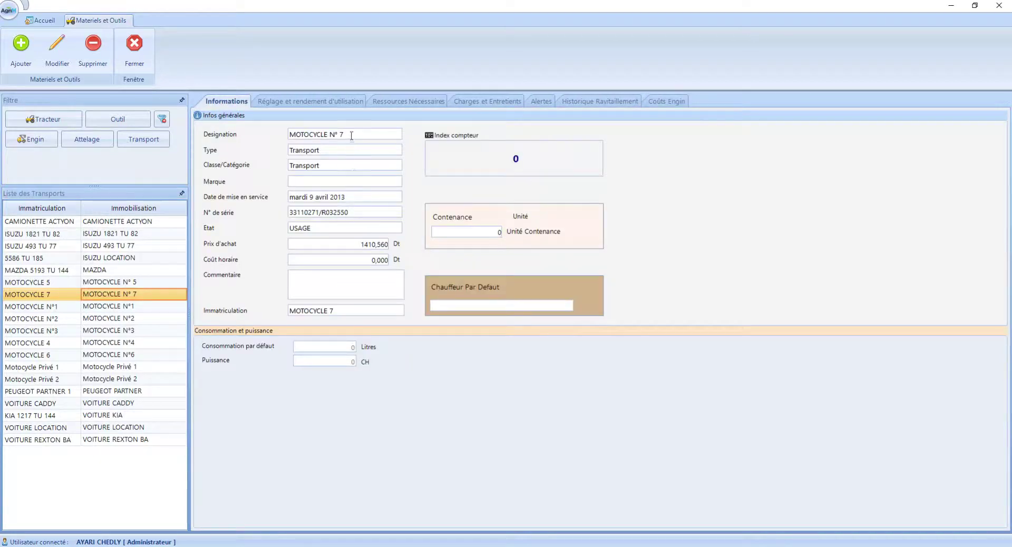
drag(351, 135, 271, 133)
double_click(335, 150)
double_click(331, 164)
click(140, 42)
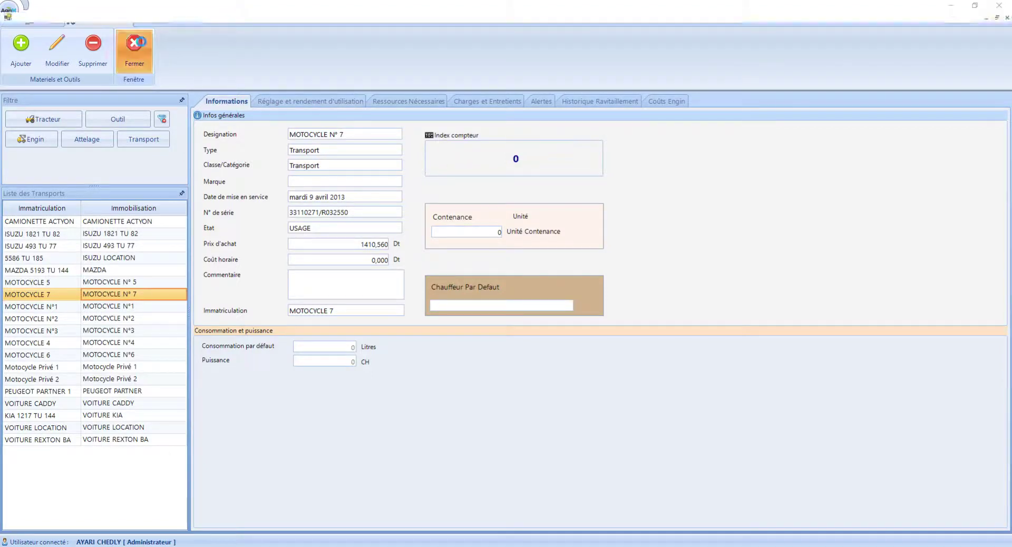
click(518, 314)
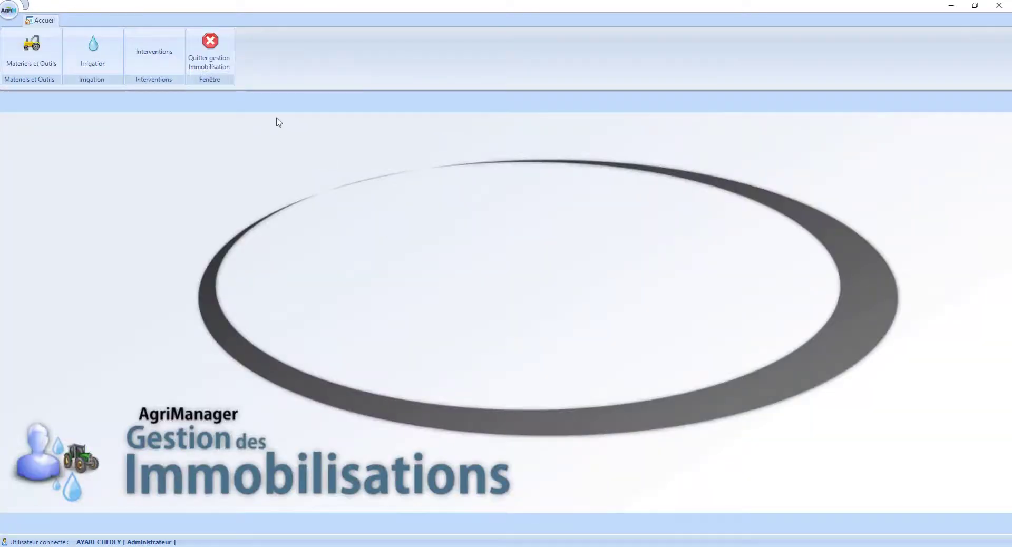
click(93, 51)
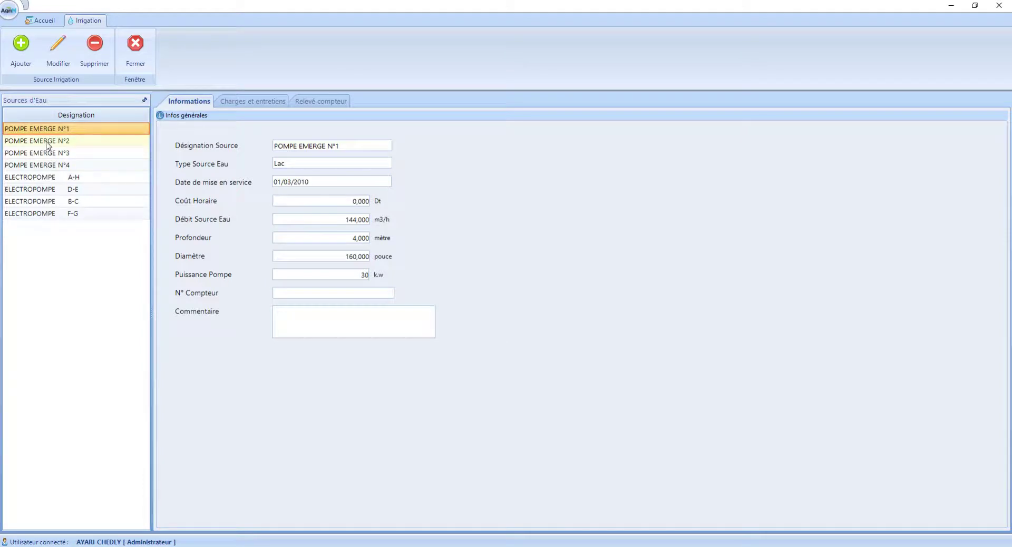
click(47, 142)
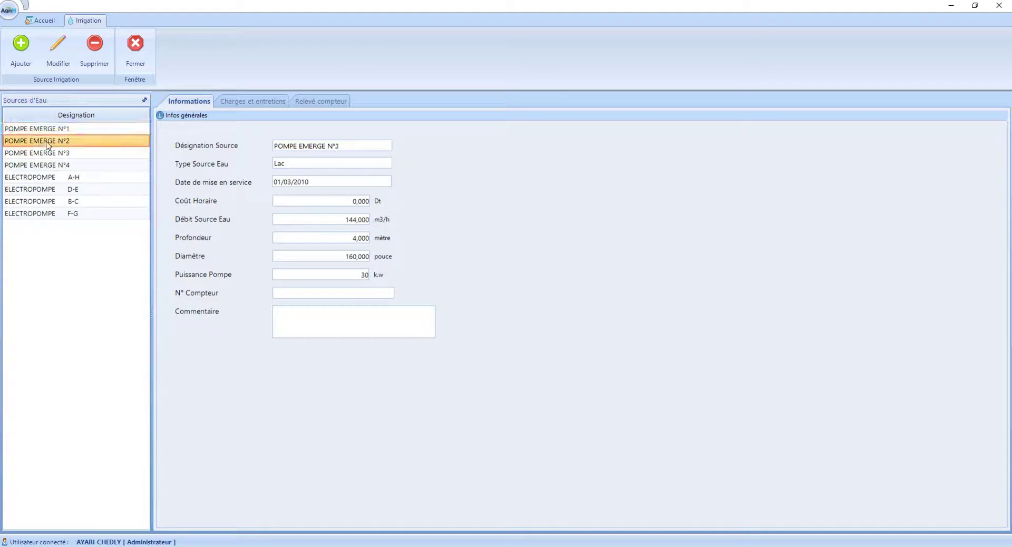
click(67, 154)
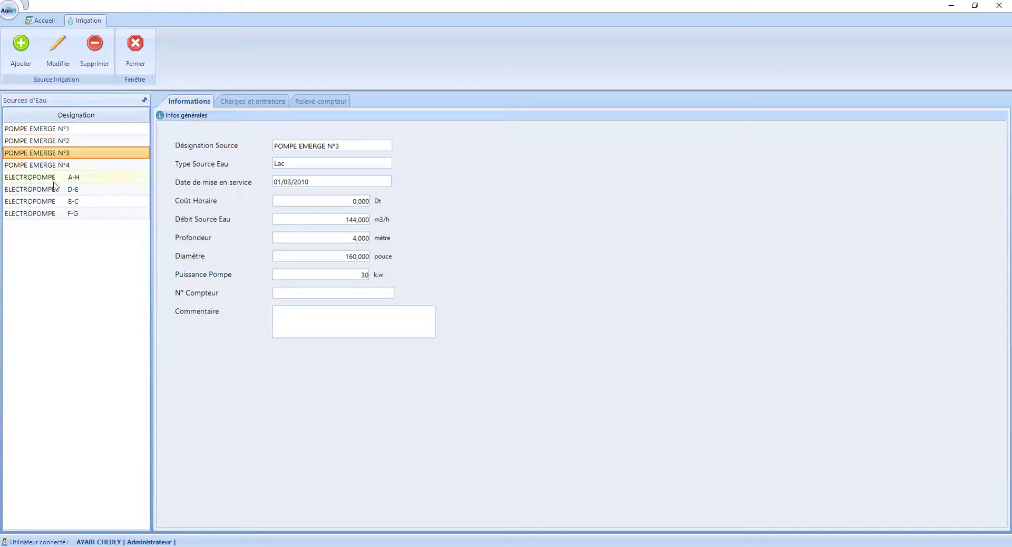
click(55, 179)
click(80, 191)
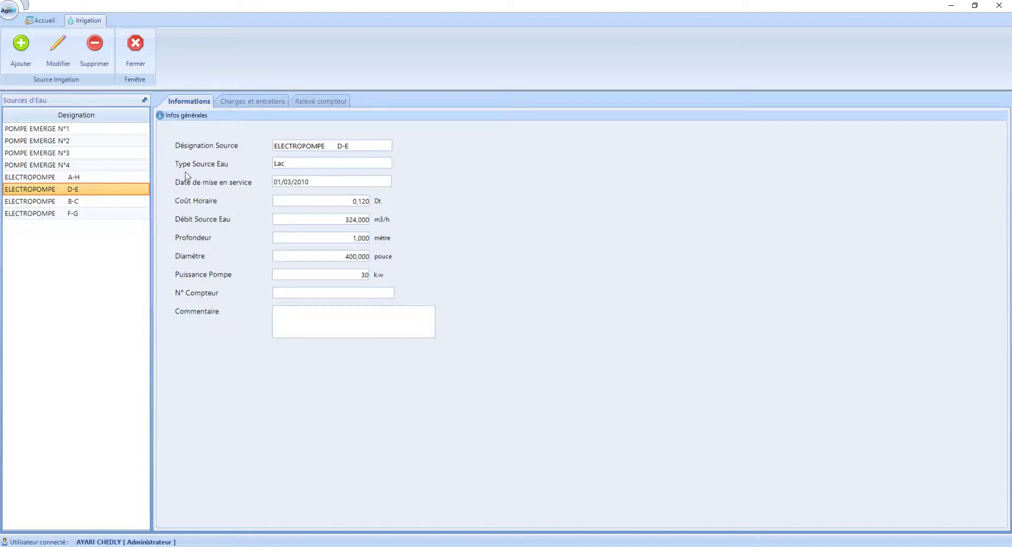
drag(279, 164, 254, 192)
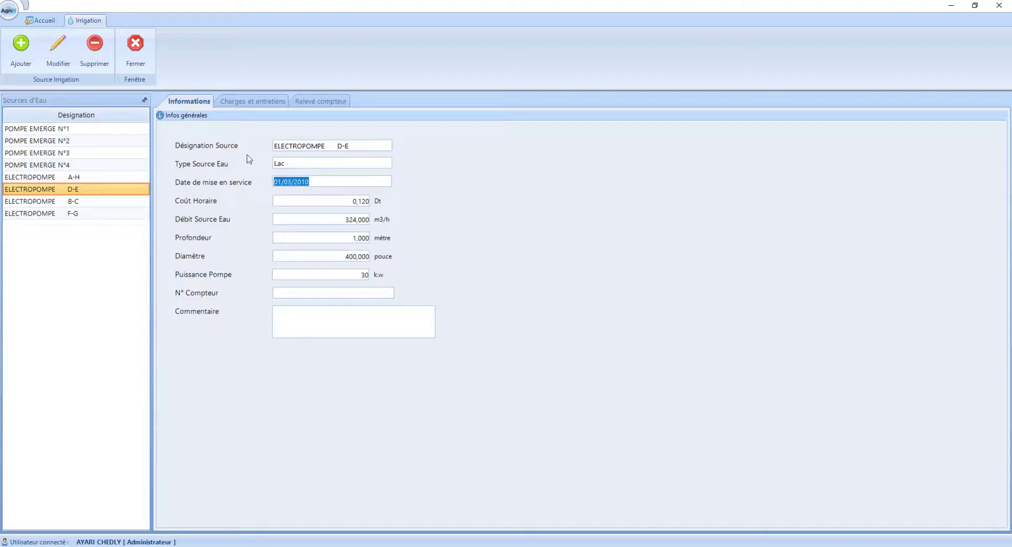
click(250, 102)
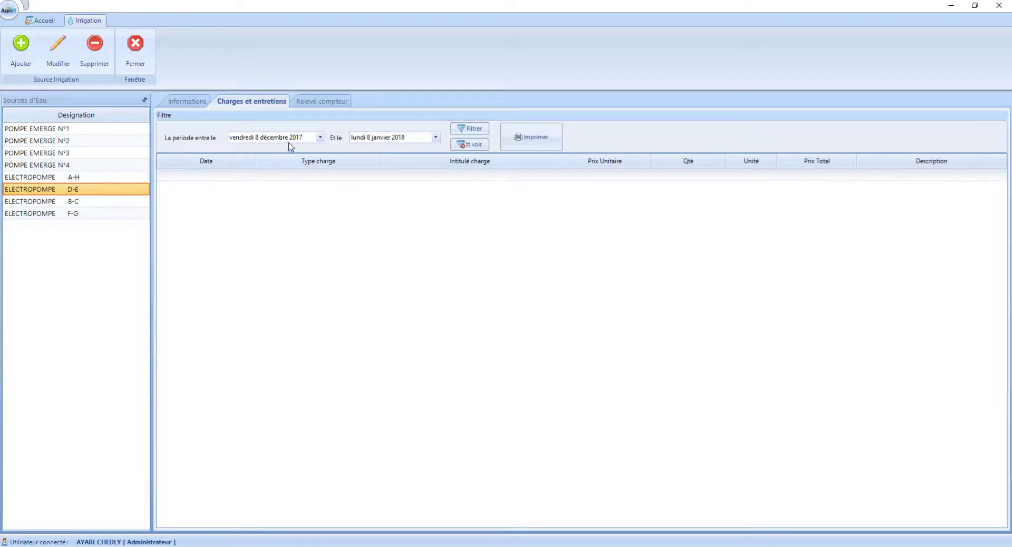
click(297, 141)
key(Down)
key(Down)
key(Down)
click(472, 131)
click(298, 138)
key(Down)
click(468, 129)
click(314, 101)
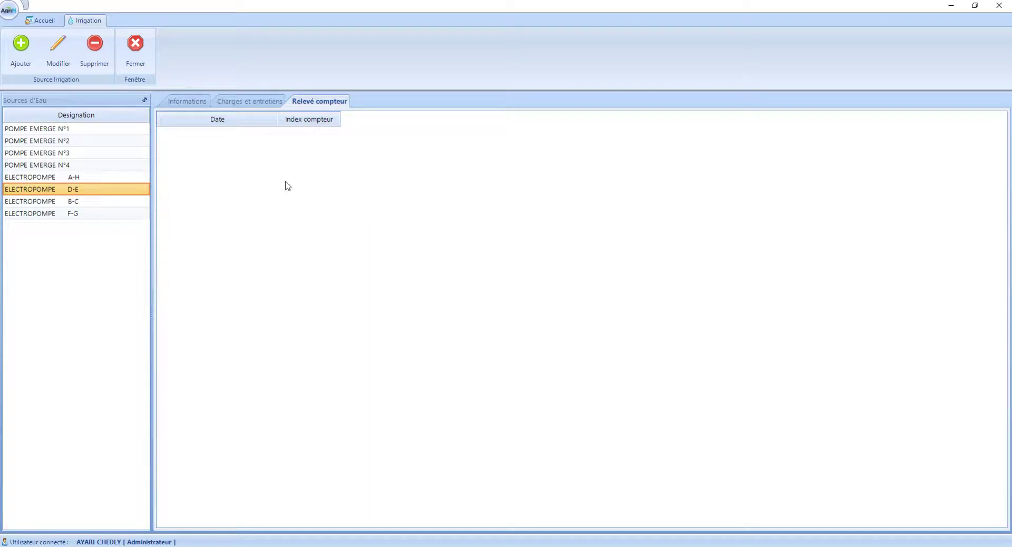
click(139, 58)
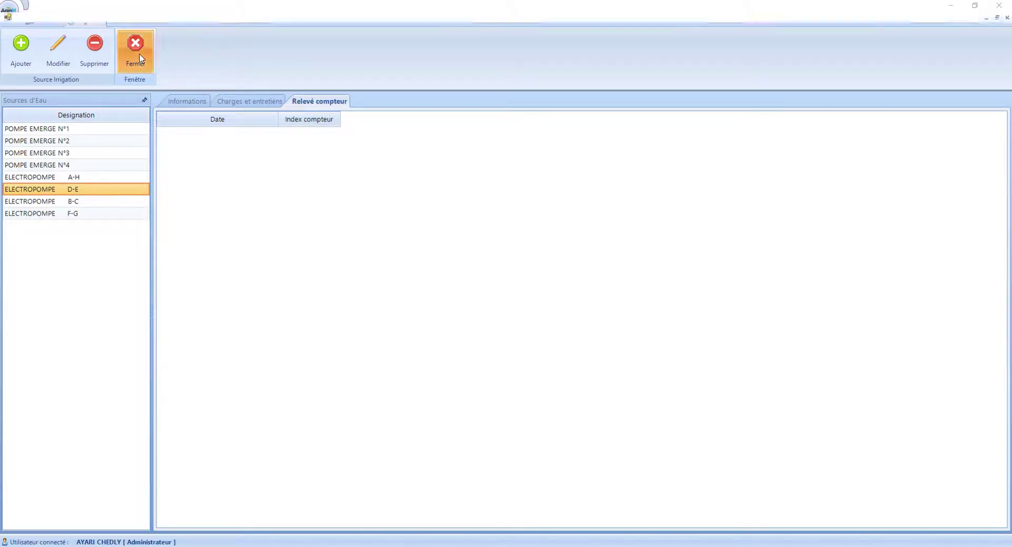
click(515, 315)
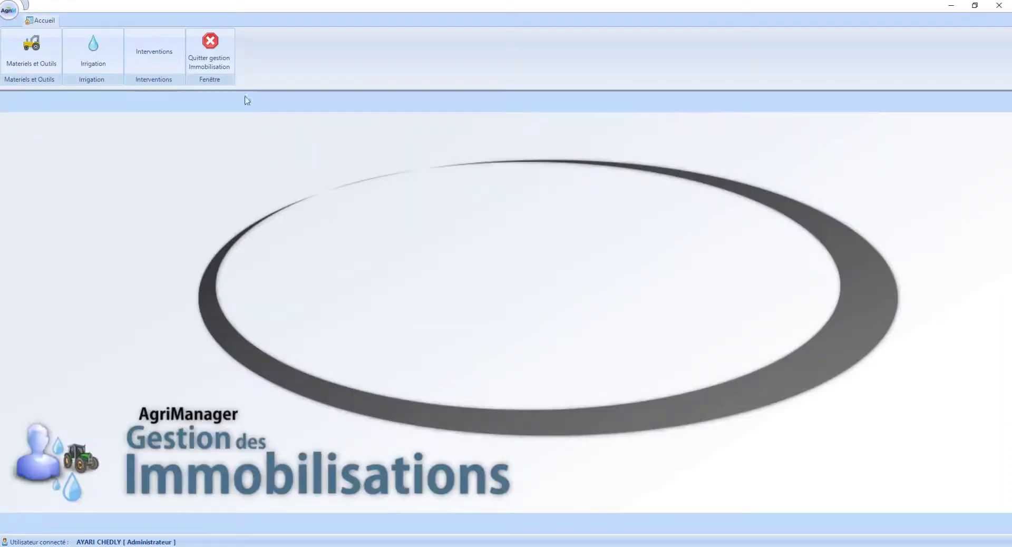
Step: Open Interventions and filter the period from 24 décembre 2015 to 23 janvier 2018
click(155, 45)
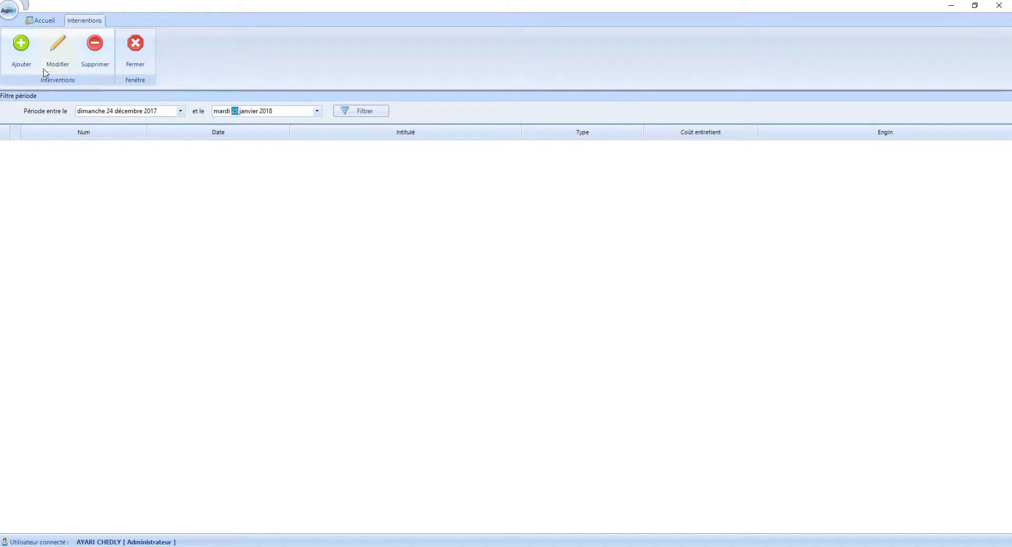
click(134, 109)
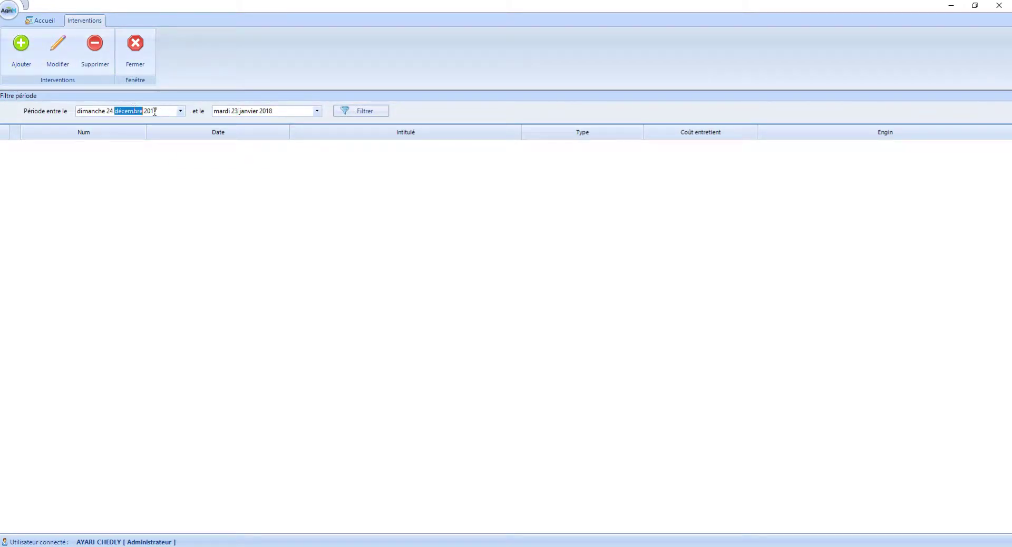
key(Right)
key(Down)
key(Down)
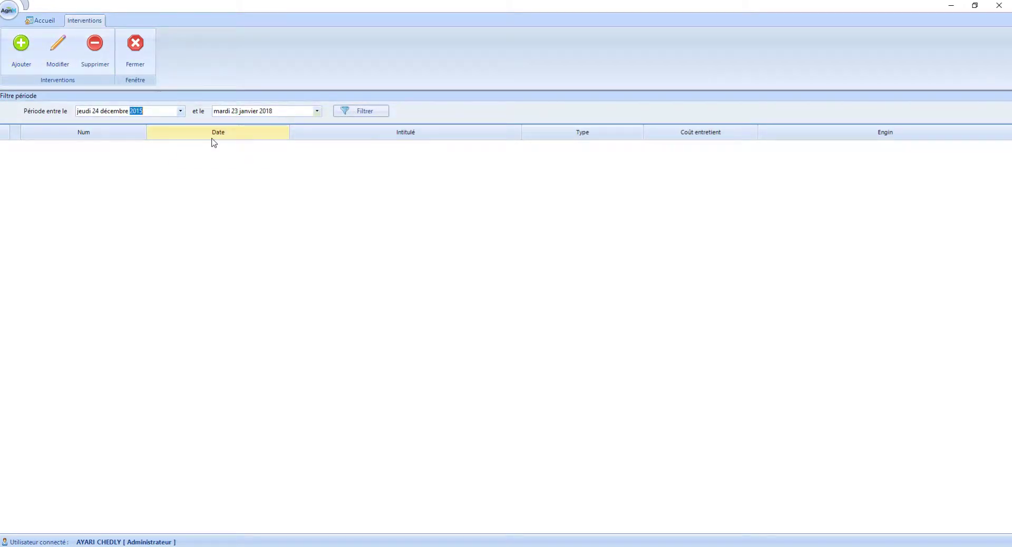
click(362, 112)
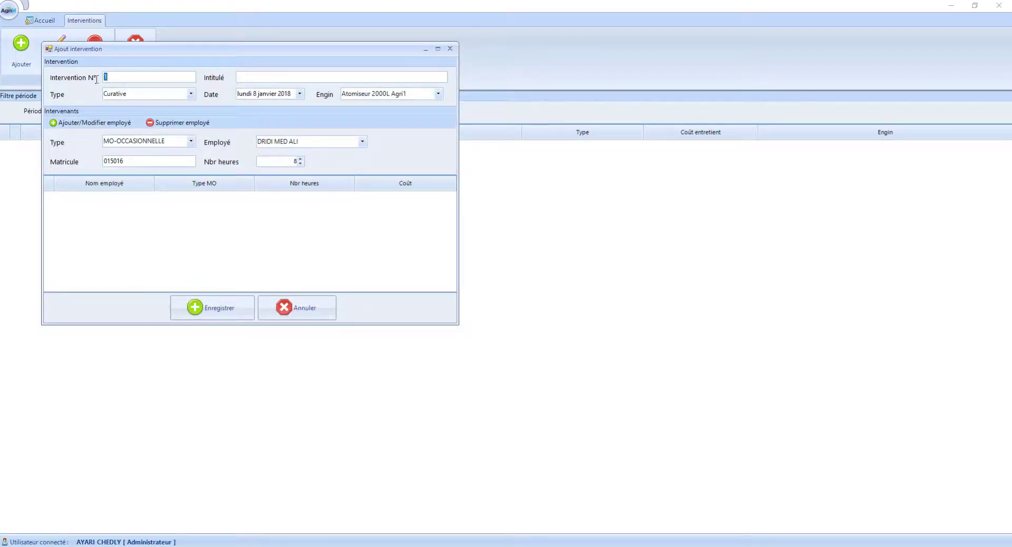
Step: Draft the Réparation Roue intervention as Curative on machine ISUZU 1821 TU 82
click(248, 77)
click(191, 93)
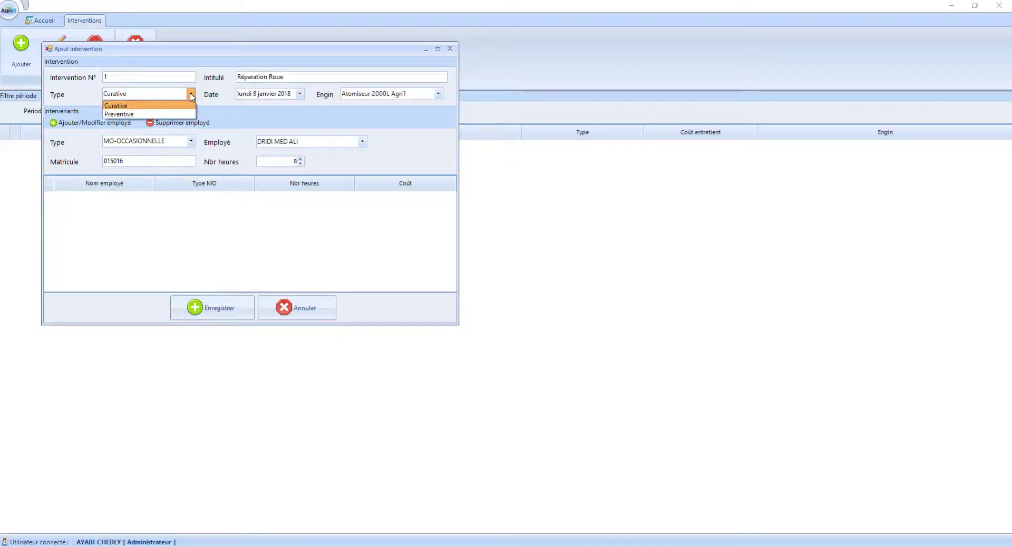
click(254, 116)
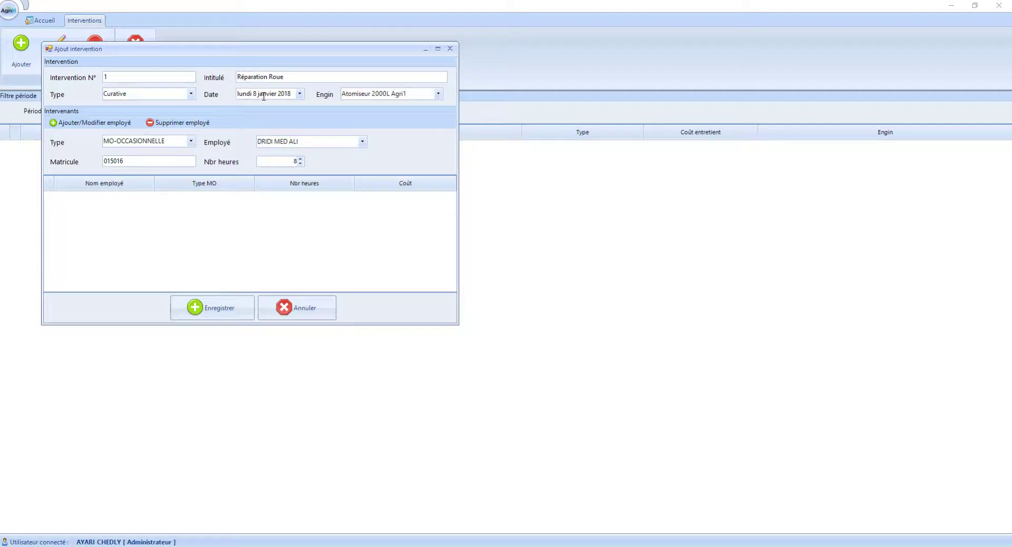
click(266, 94)
click(404, 95)
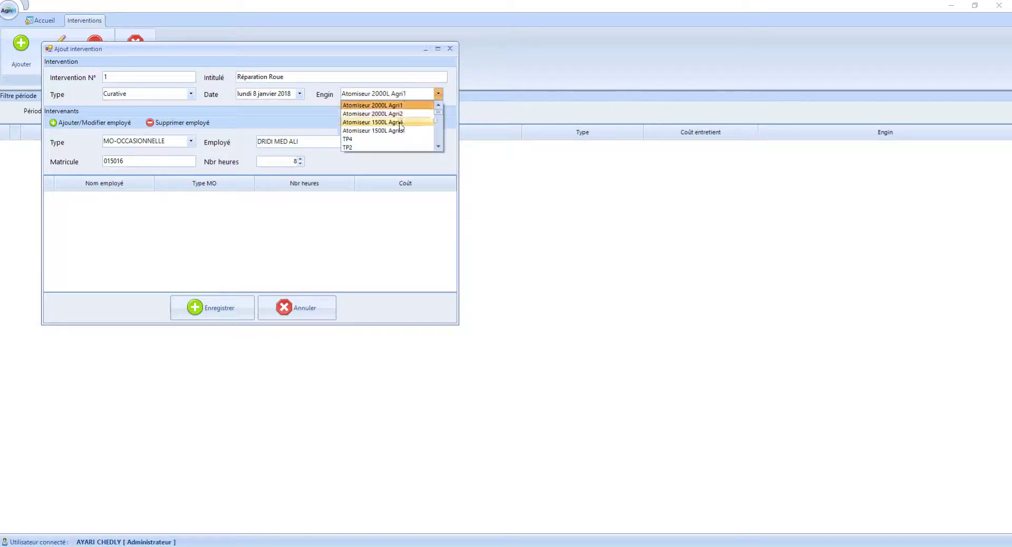
scroll(400, 126, down, 4)
click(397, 131)
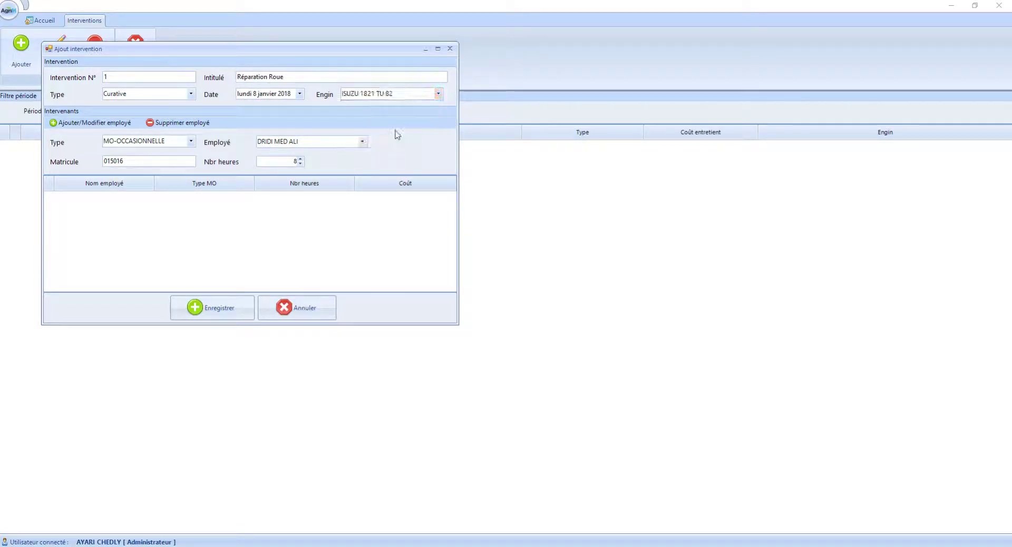
Step: Review the Intervenants, keeping worker type MO-OCCASIONNELLE and the already chosen employee
click(170, 145)
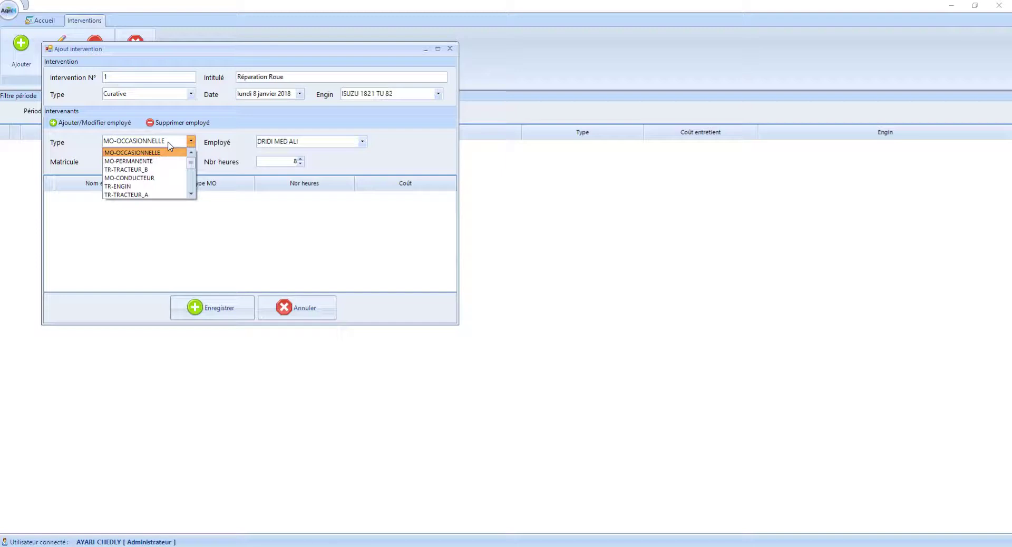
click(227, 153)
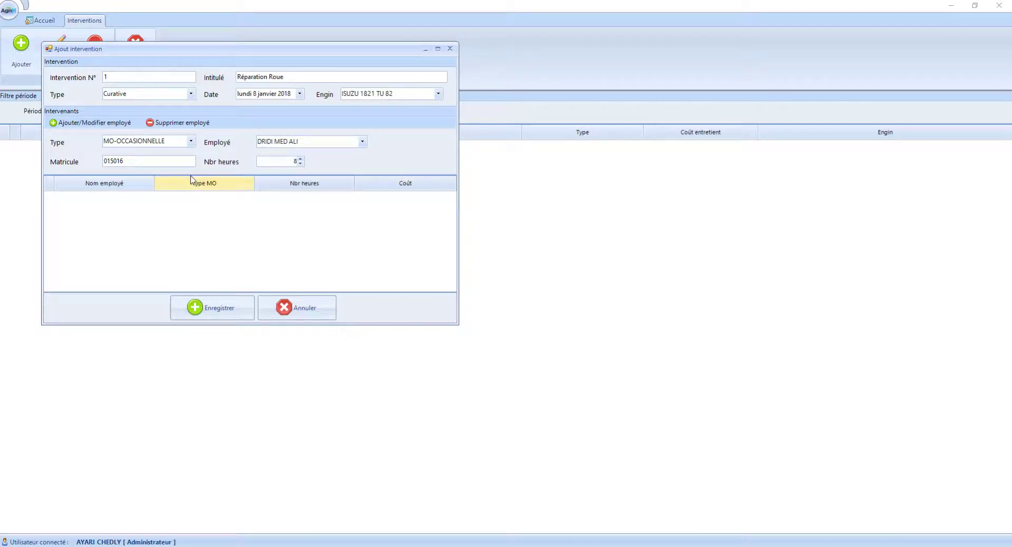
drag(144, 162, 86, 171)
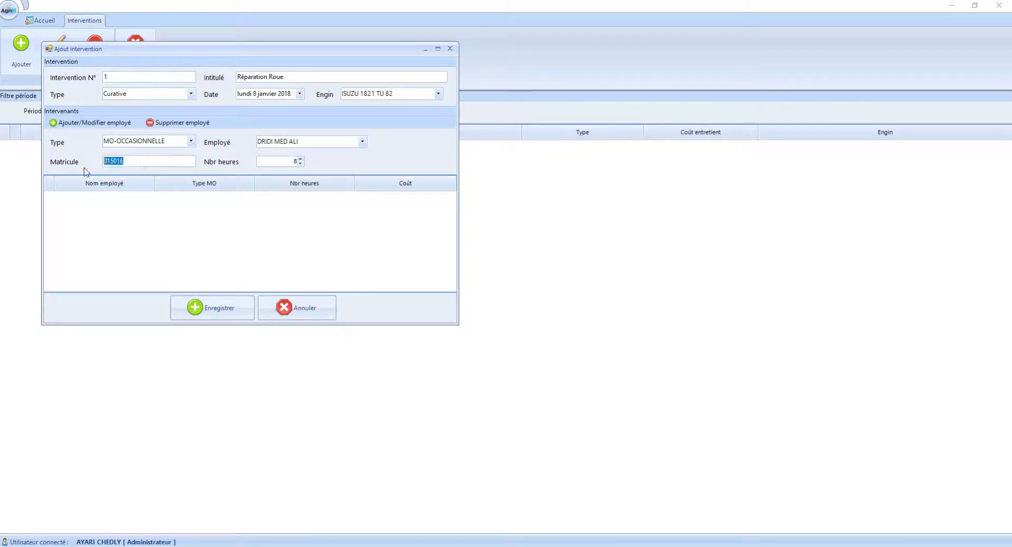
click(153, 141)
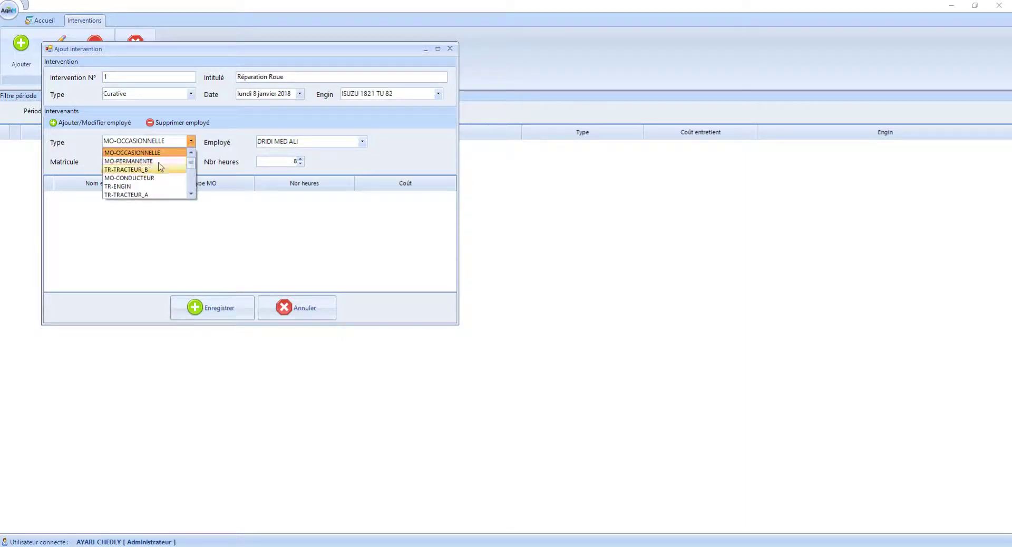
click(204, 155)
click(276, 144)
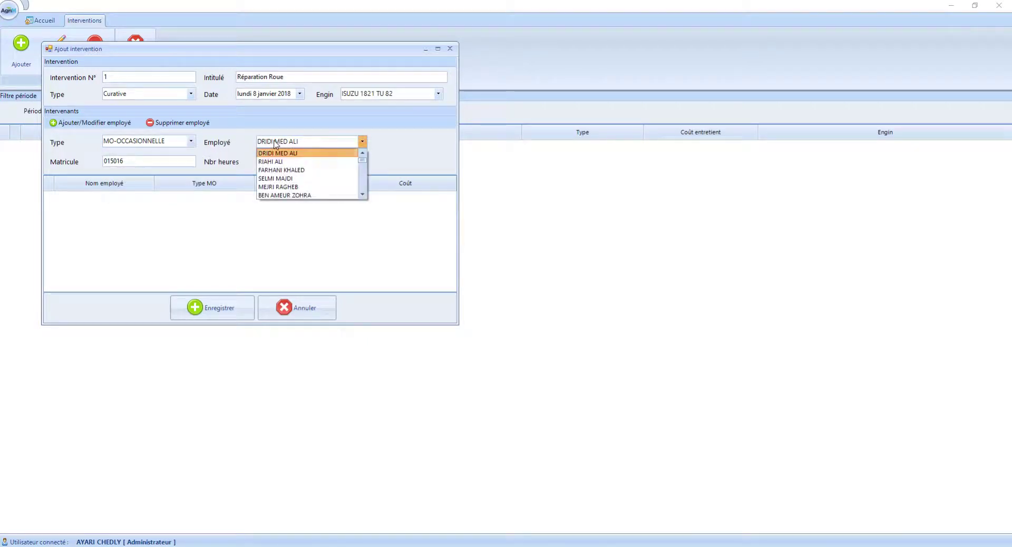
click(417, 146)
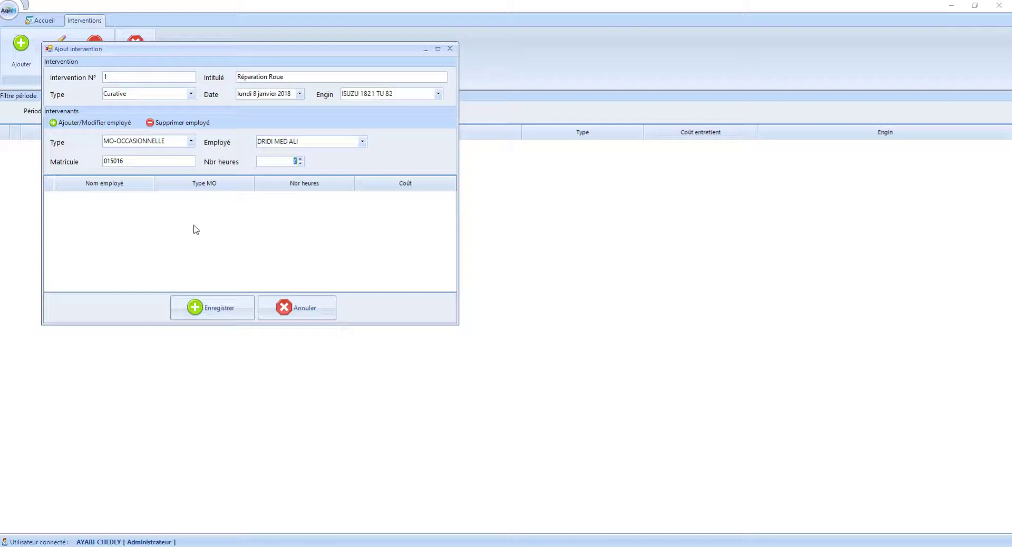
Step: Cancel the intervention form and close the Interventions window, confirming with OK
click(303, 313)
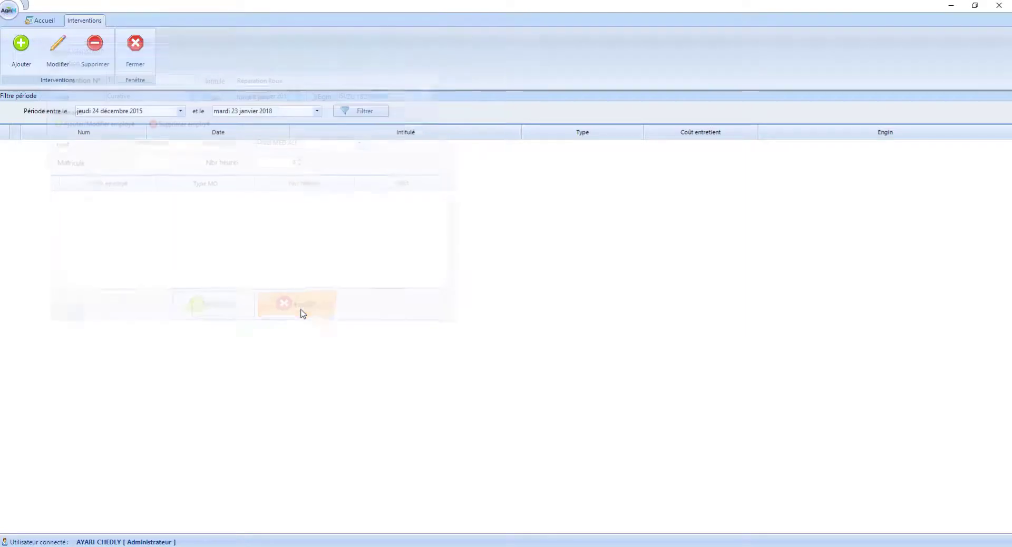
click(135, 59)
click(506, 316)
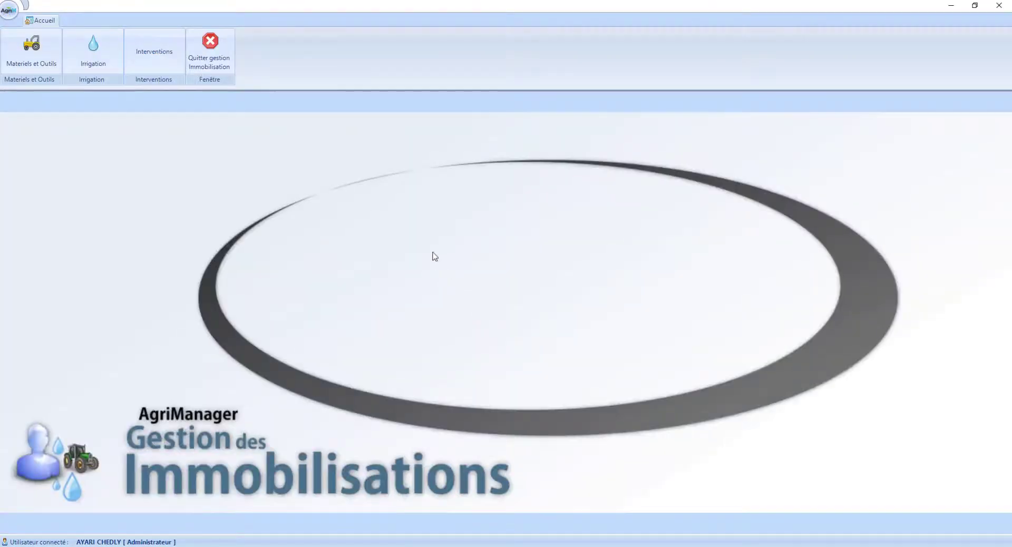
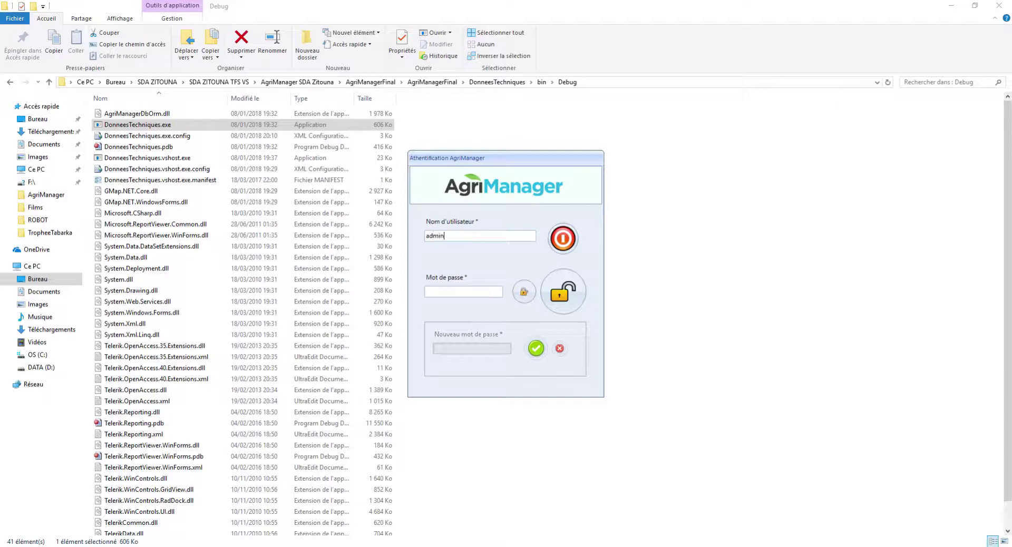
Step: Finish entering the account password and log in to the reports module
text(n)
key(Tab)
key(Return)
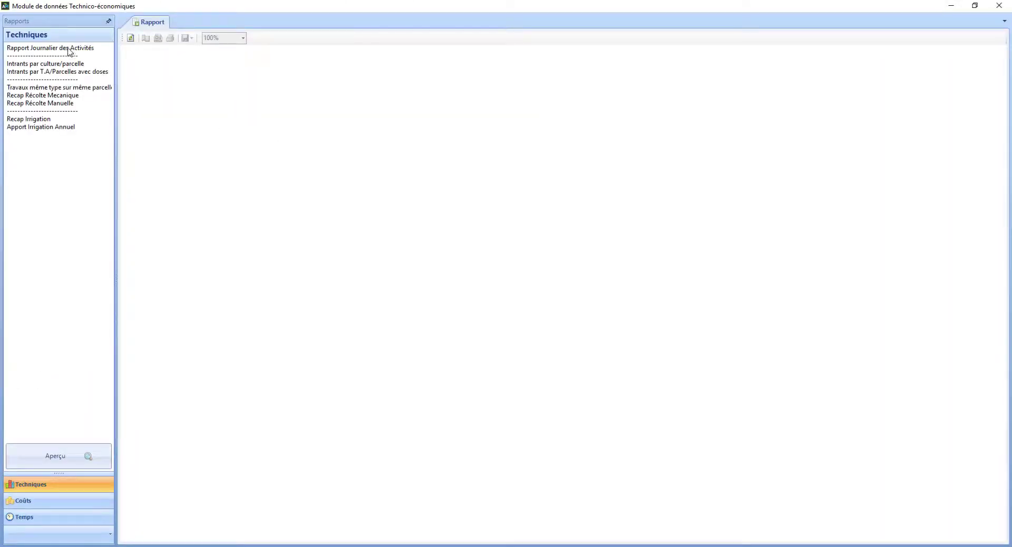
Step: Browse the Coûts and Temps report lists, then preview the Rapport Journalier des Activités
click(68, 49)
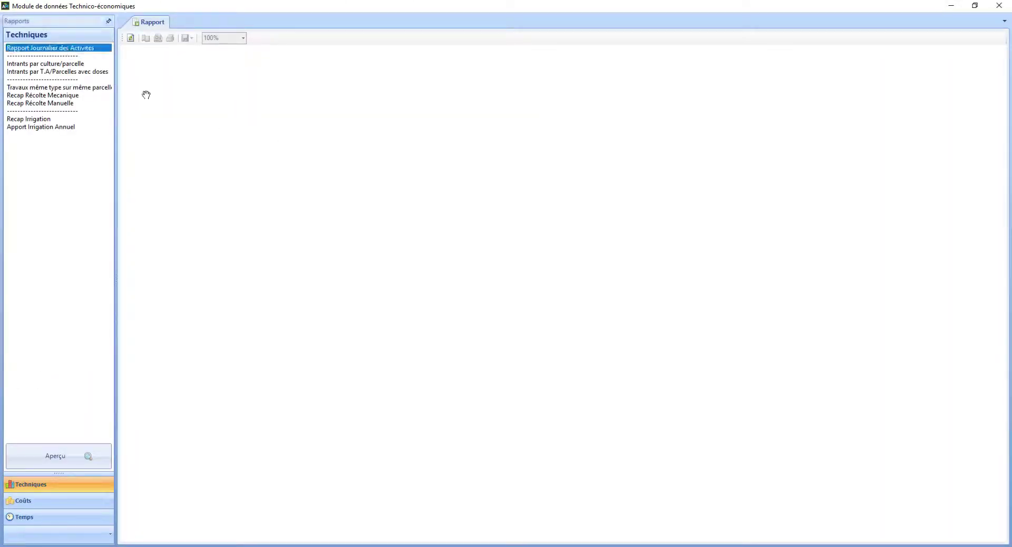
click(50, 503)
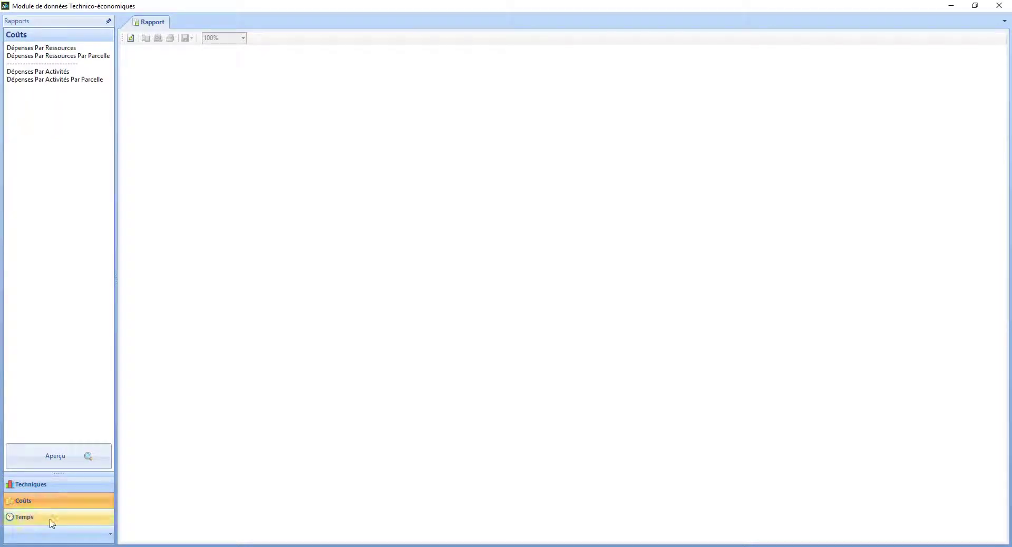
click(50, 519)
click(52, 49)
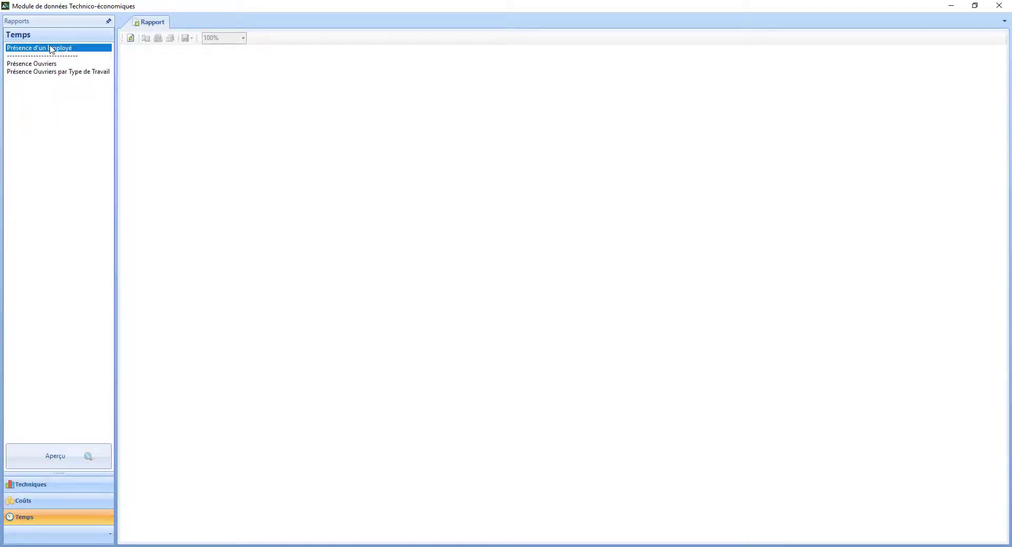
click(56, 64)
click(66, 74)
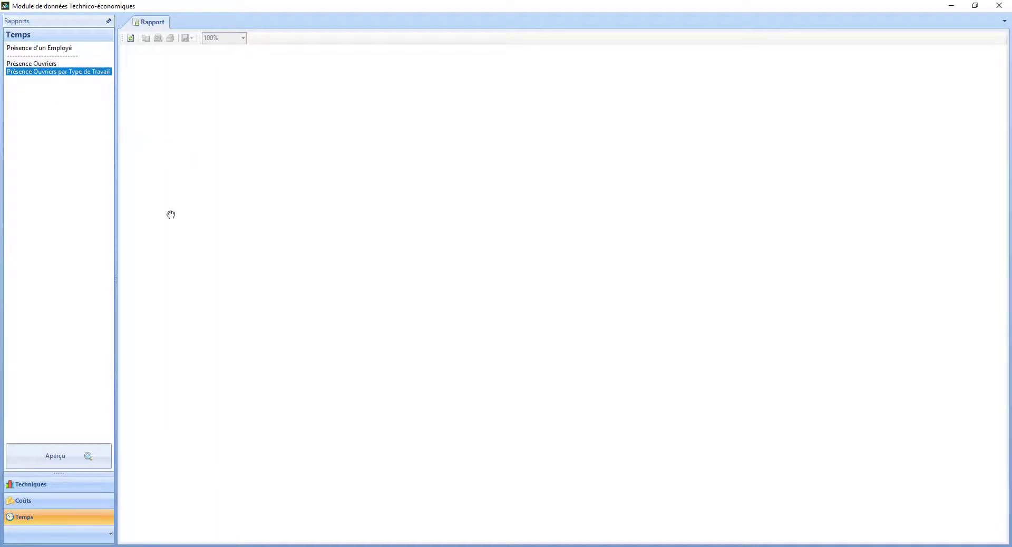
click(49, 485)
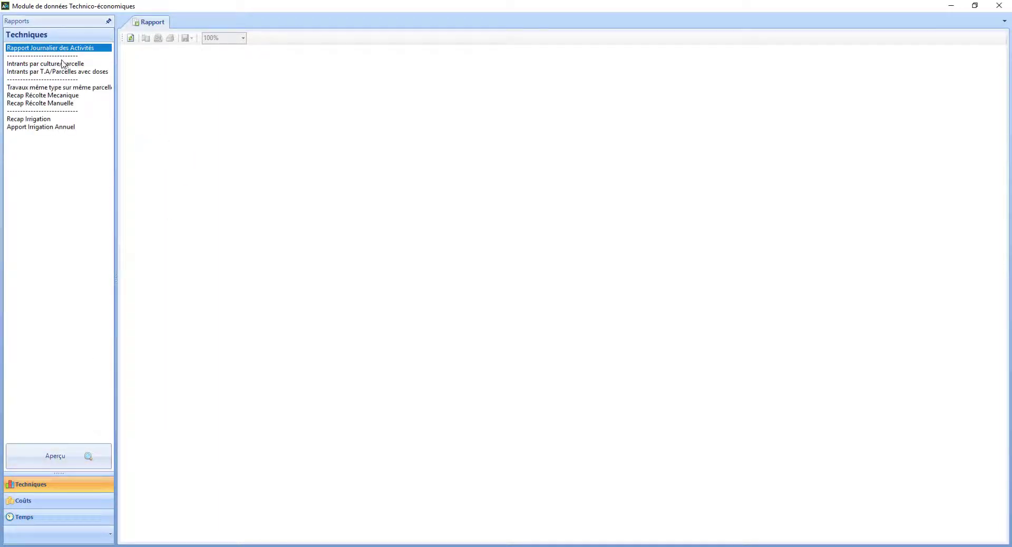
click(67, 463)
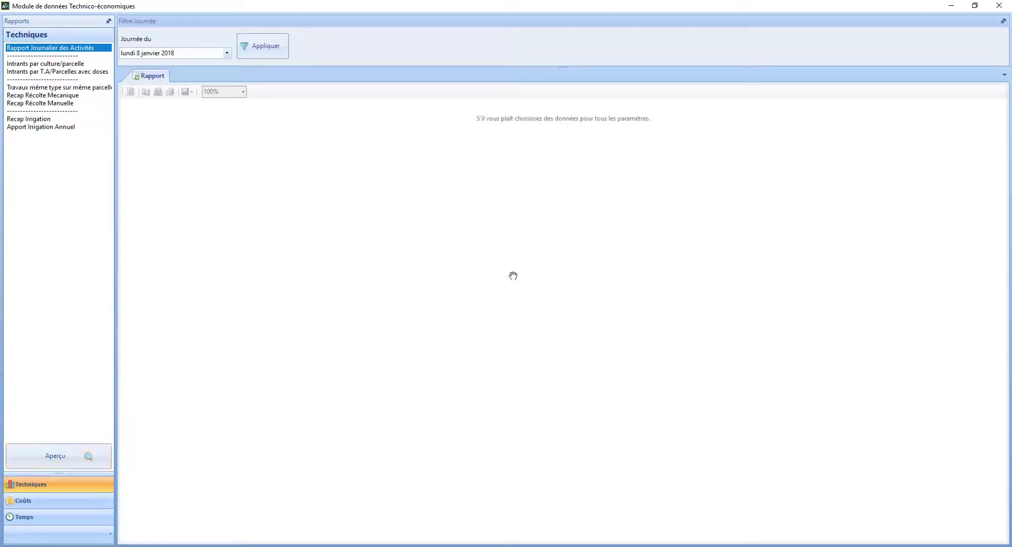
Step: Change the report date's year to 2017 and apply the 8 January 2017 filter
click(153, 52)
click(182, 55)
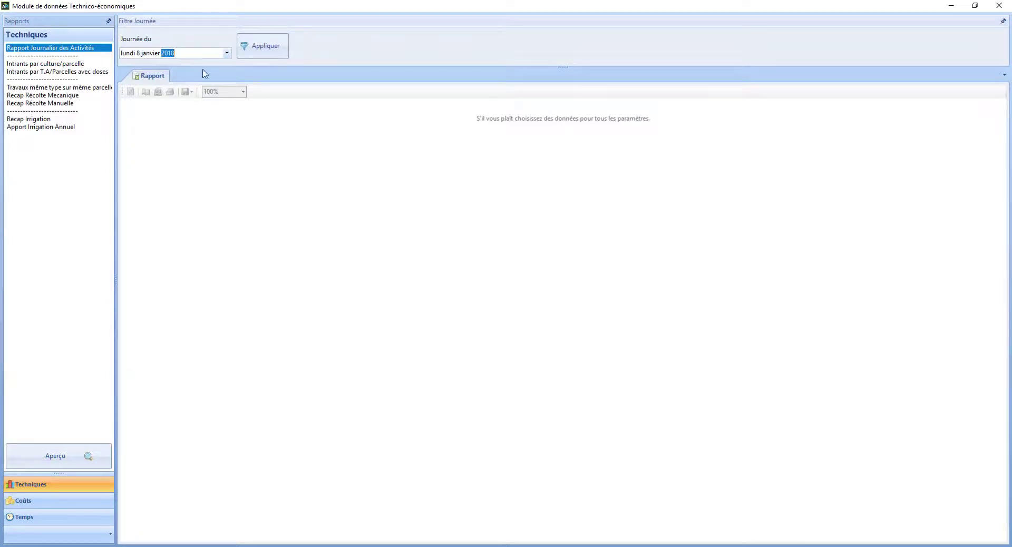
key(Down)
click(263, 46)
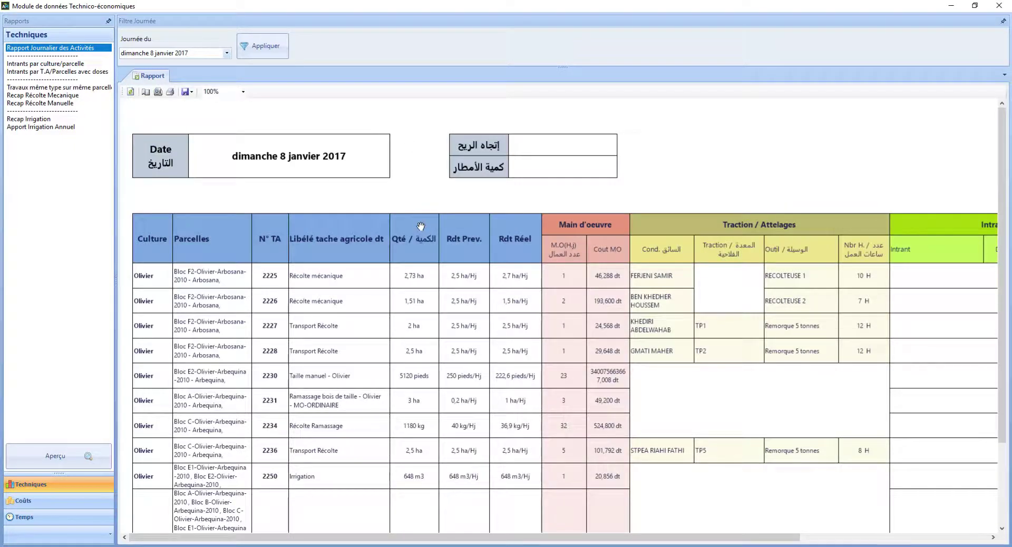
Step: Scroll and pan the daily report to review its labour, traction, inputs and irrigation columns
scroll(297, 266, down, 4)
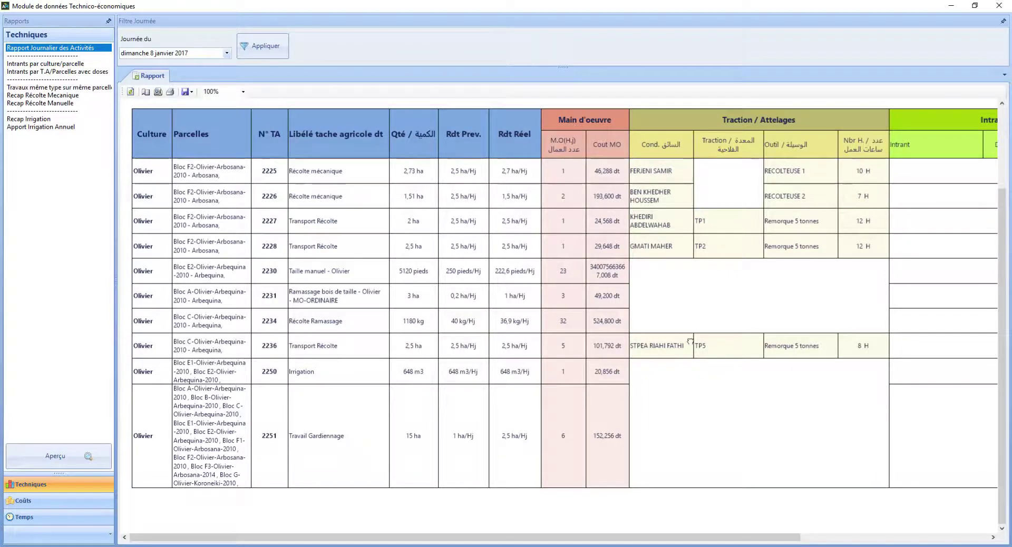
drag(598, 134, 443, 342)
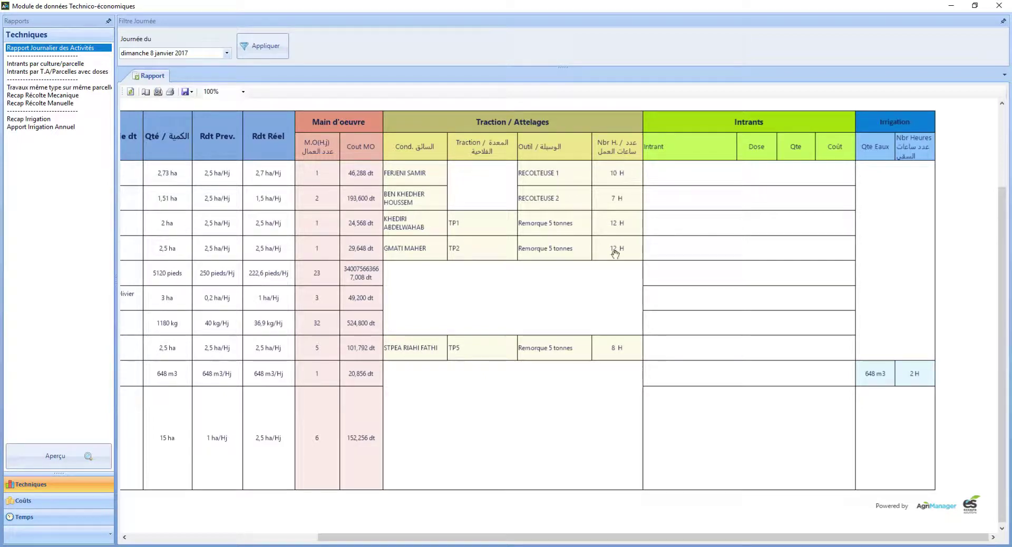
scroll(615, 253, up, 1)
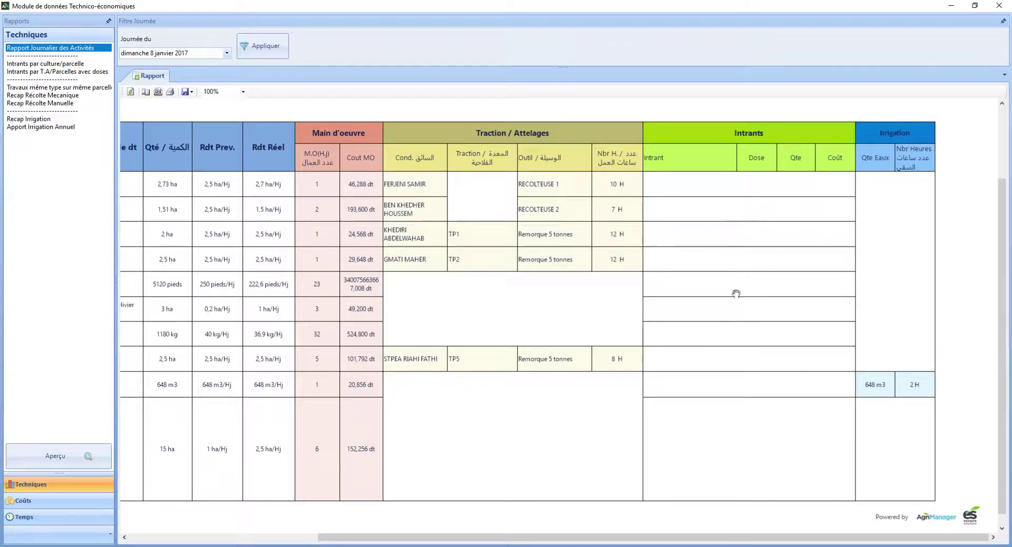
drag(704, 232, 671, 249)
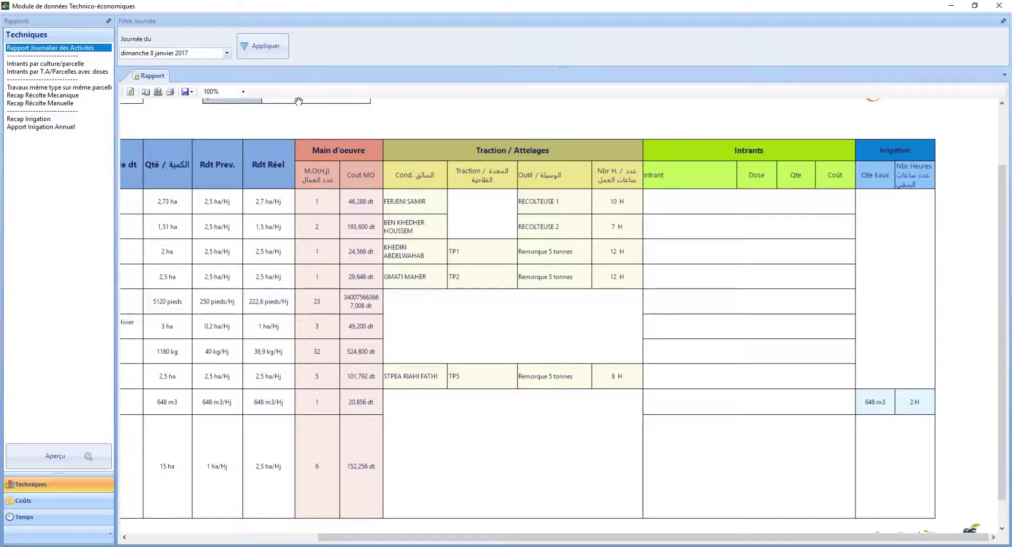
Step: Look through the technical reports, from inputs by crop to the annual irrigation supply
click(69, 64)
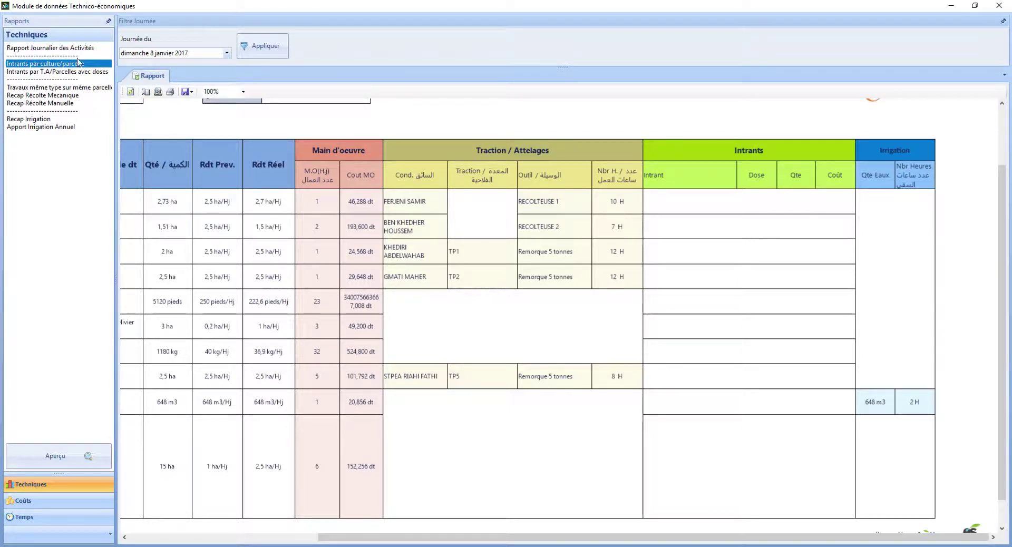
click(66, 71)
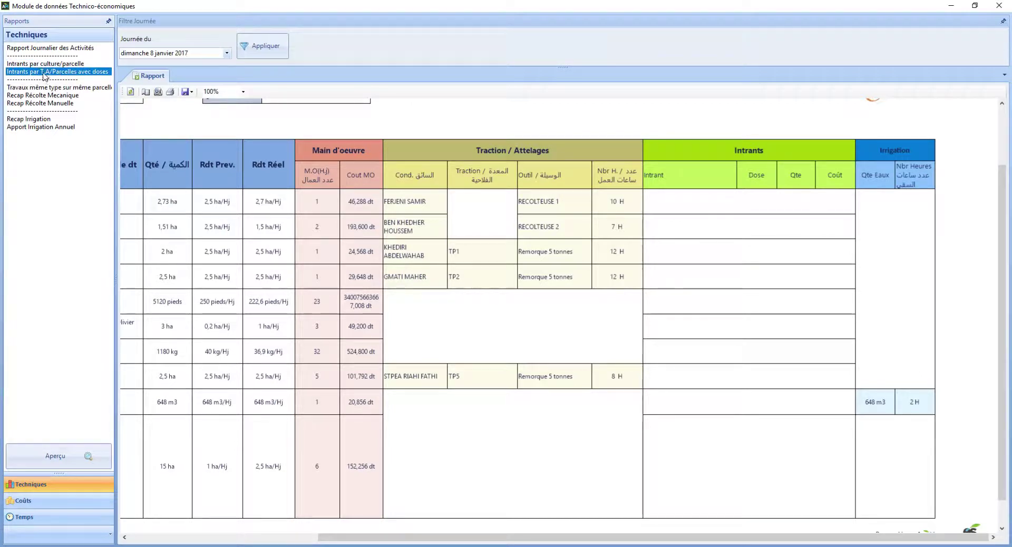
click(30, 89)
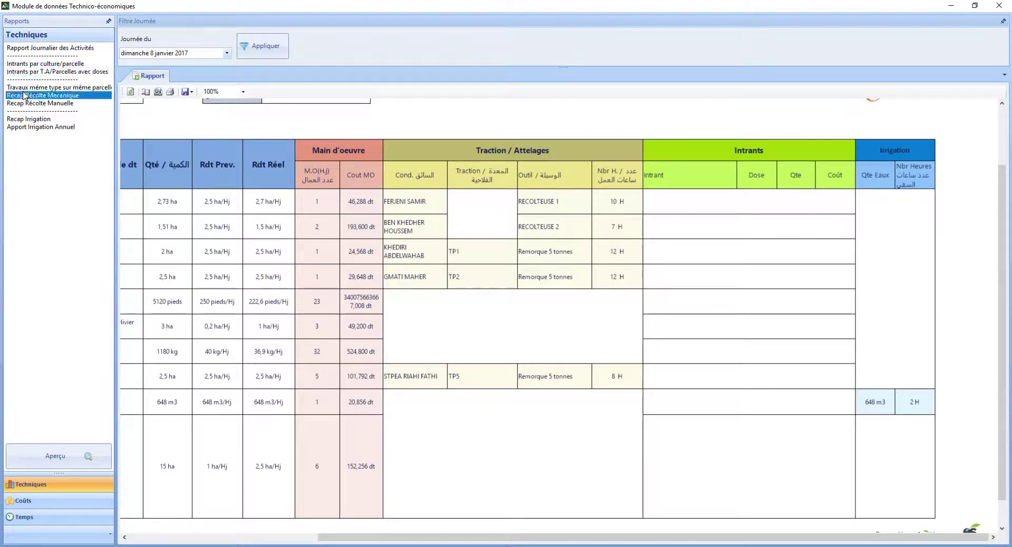
click(39, 97)
click(55, 104)
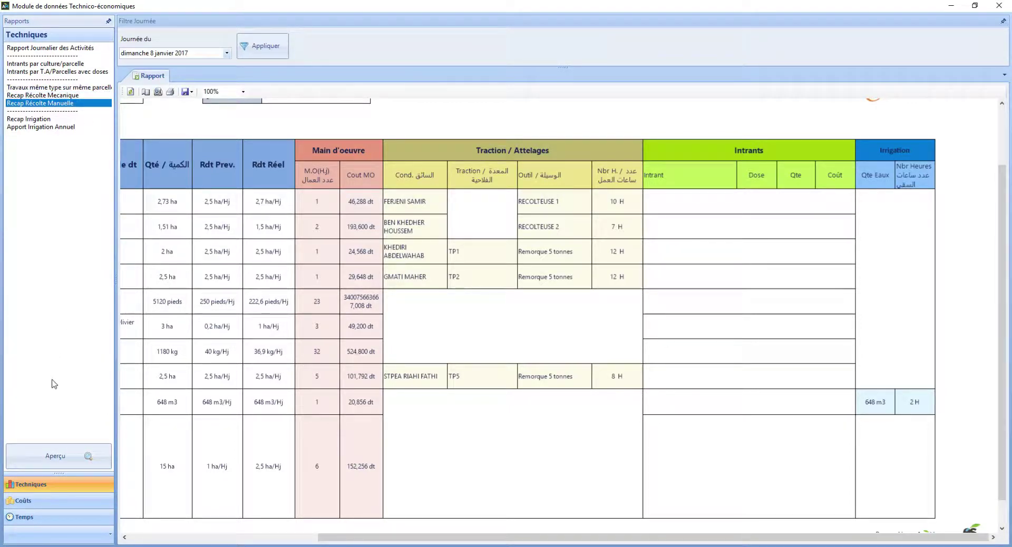
click(33, 120)
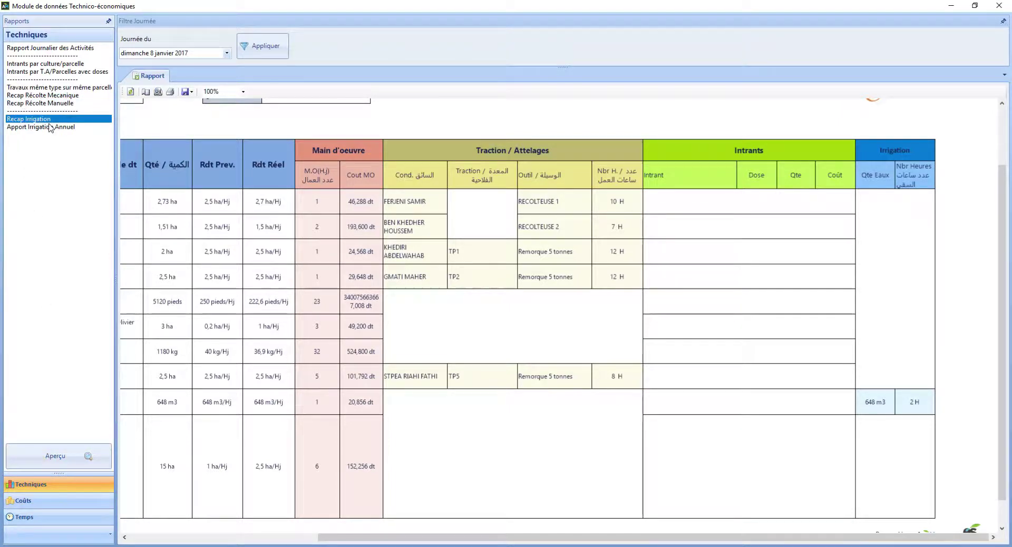
click(44, 128)
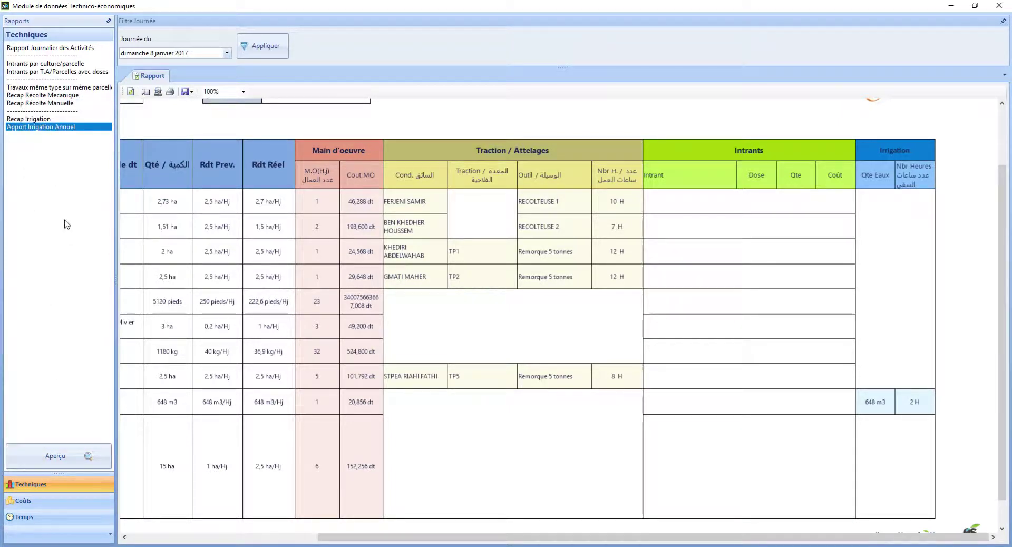
Step: Select Dépenses Par Ressources from the Coûts reports and preview it
click(23, 501)
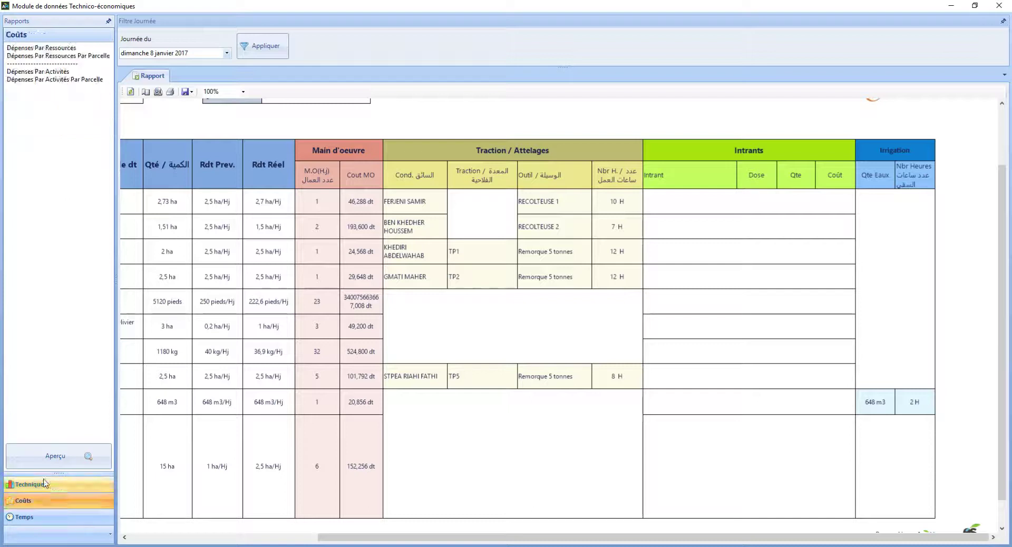
click(31, 50)
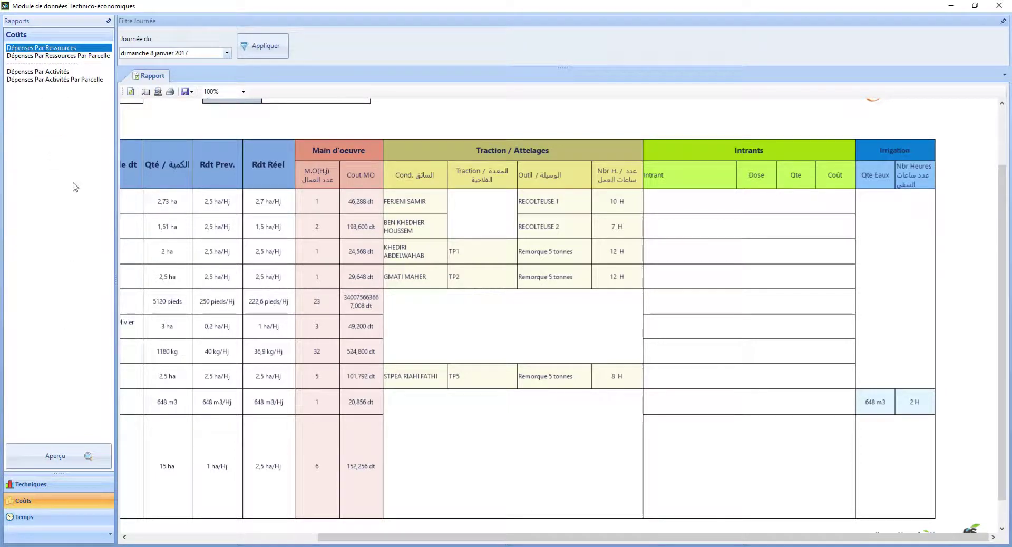
click(41, 73)
click(40, 49)
click(67, 456)
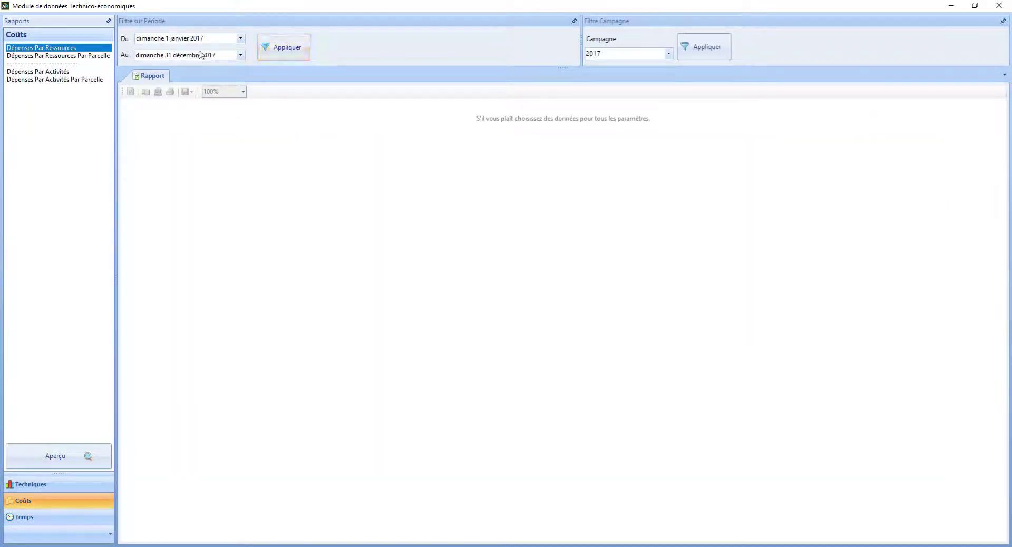
Step: Generate the expenses-by-resource report for the 2017 period and campaign
click(266, 55)
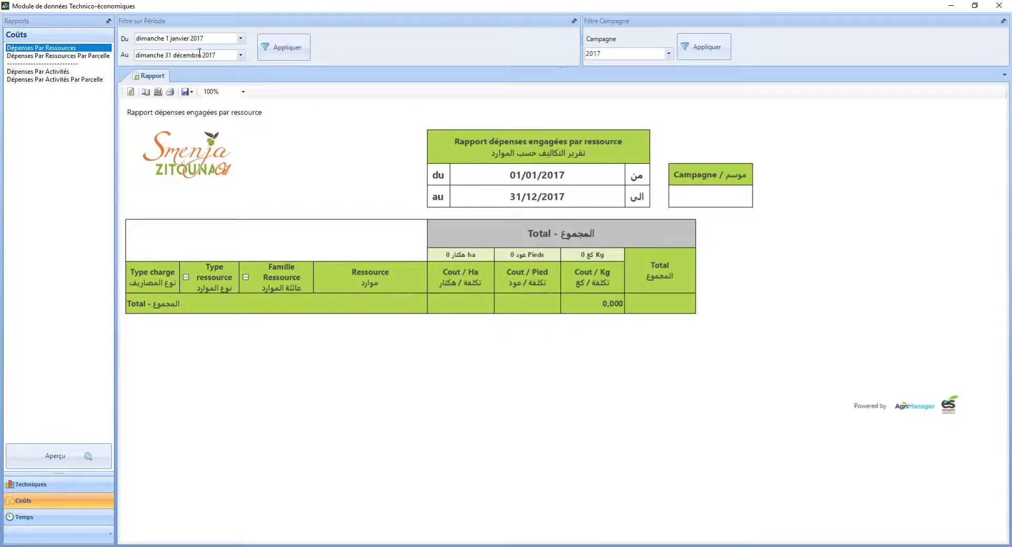
click(722, 46)
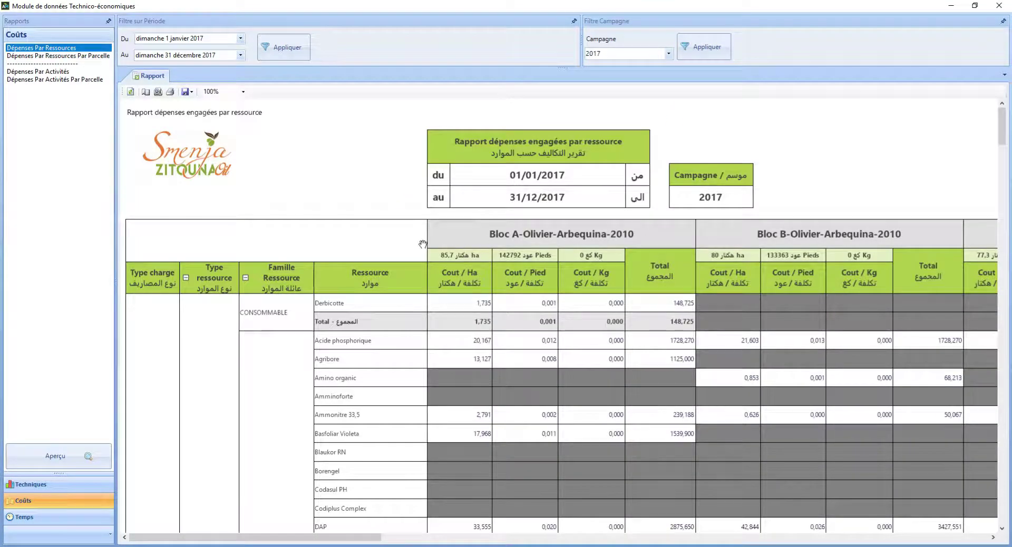
ctrl+scroll(276, 181, down, 2)
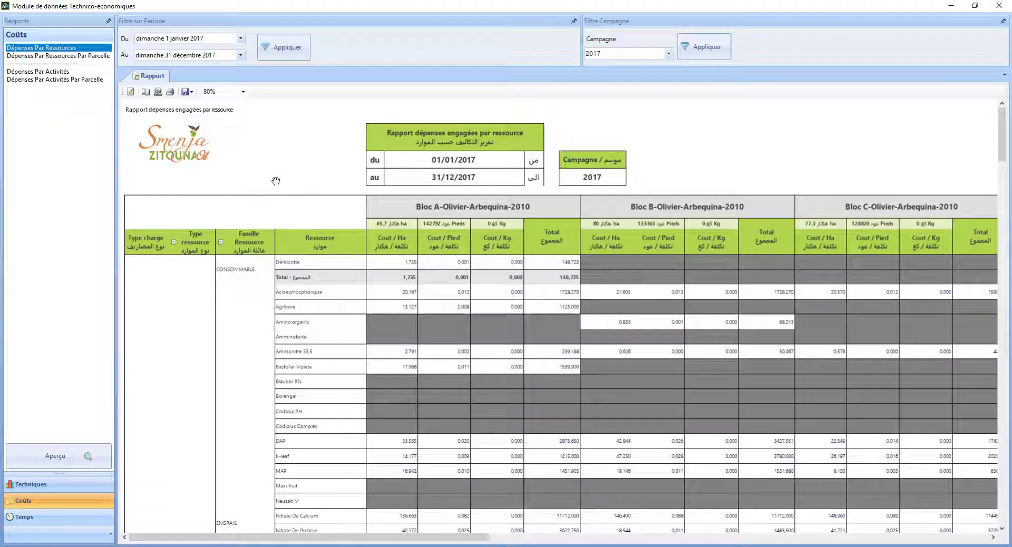
ctrl+scroll(275, 181, down, 2)
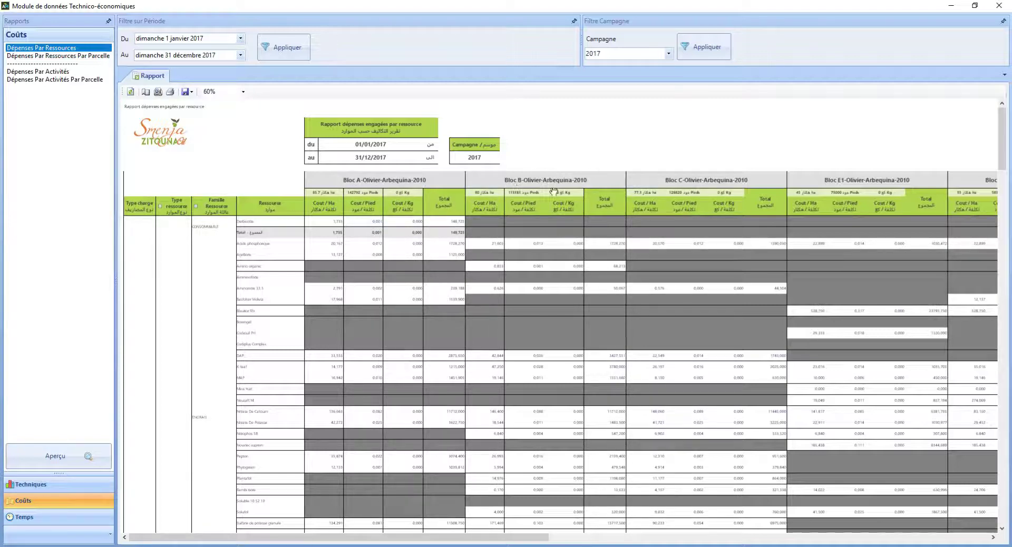
scroll(371, 283, down, 2)
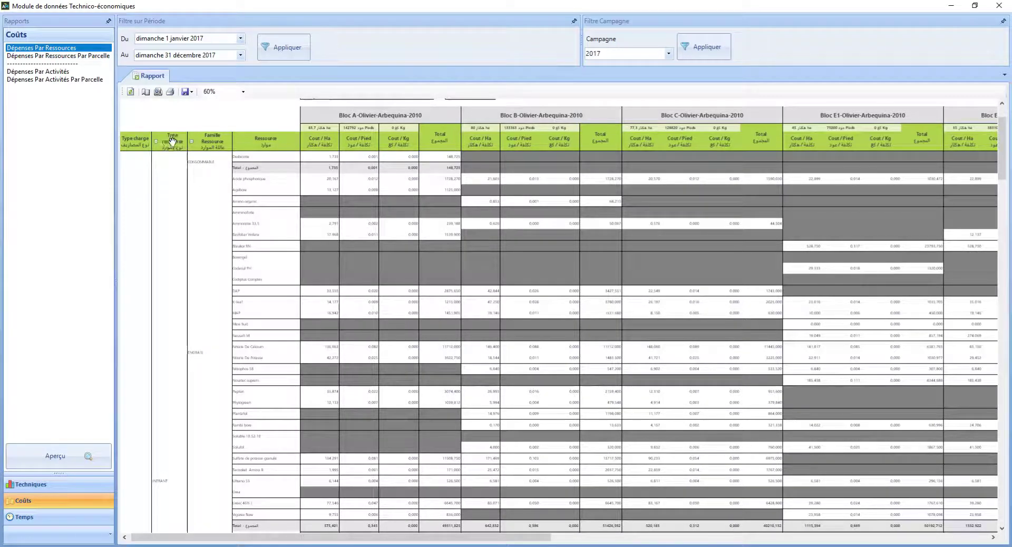
Step: Collapse the report to one total per resource family
click(155, 142)
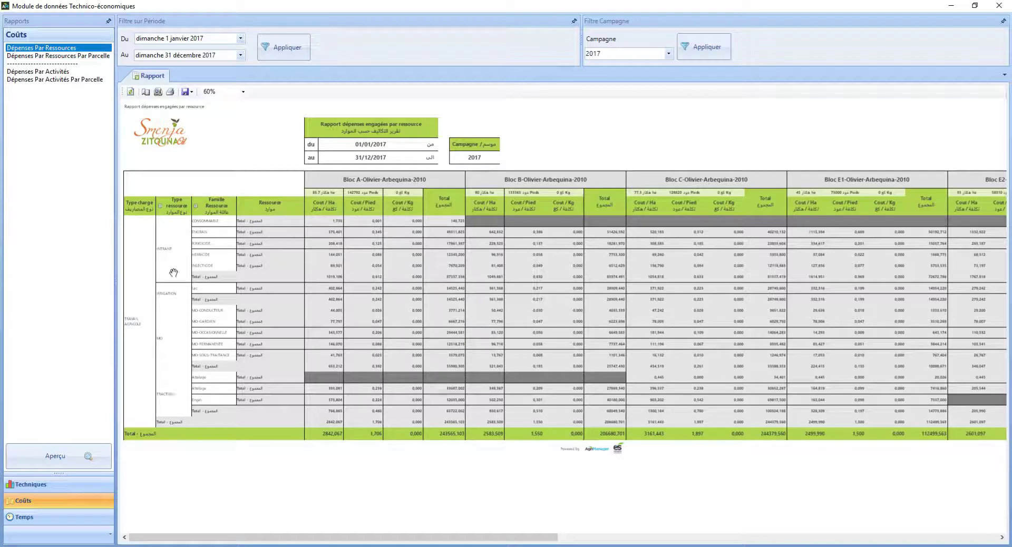
scroll(186, 243, up, 2)
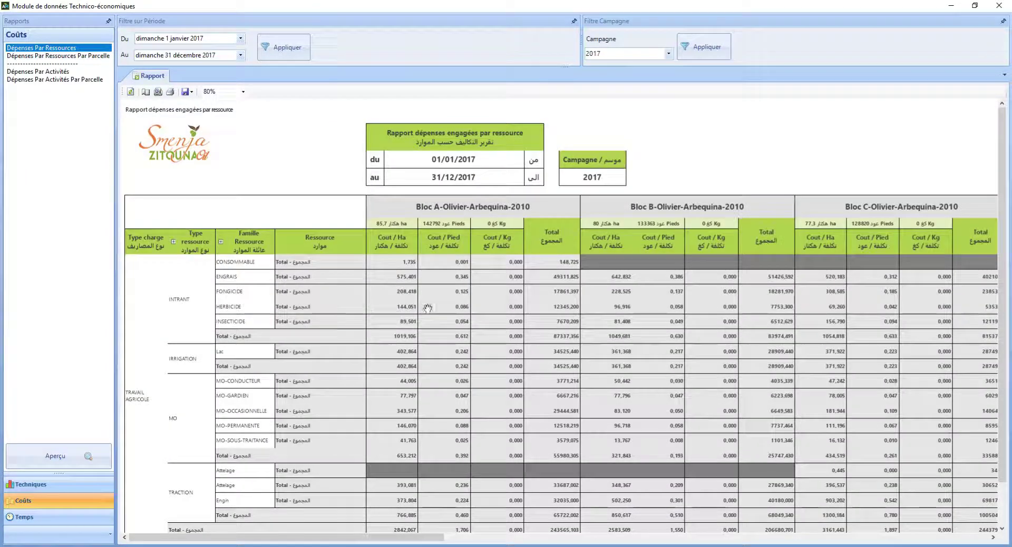
scroll(432, 309, down, 1)
drag(402, 226, 664, 223)
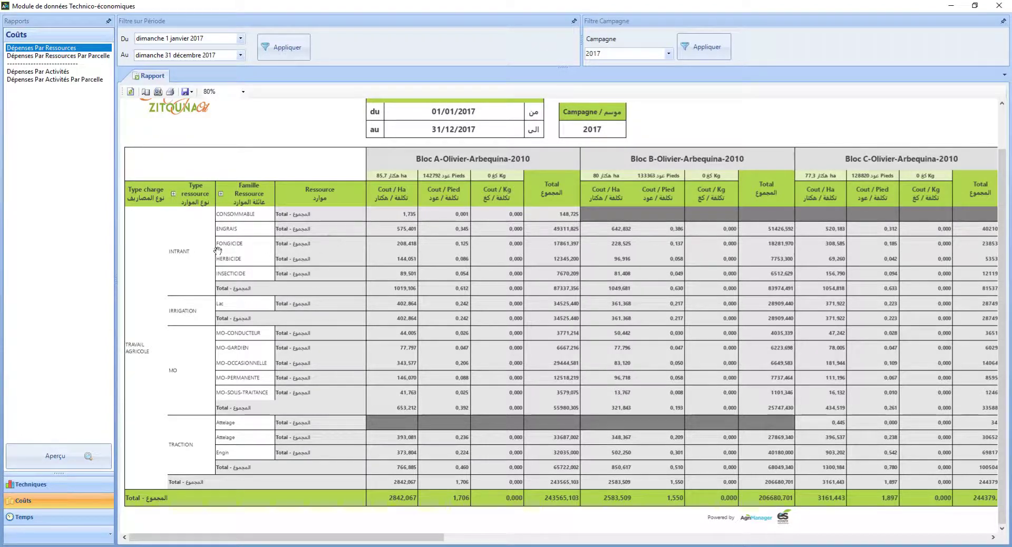
drag(182, 230, 232, 233)
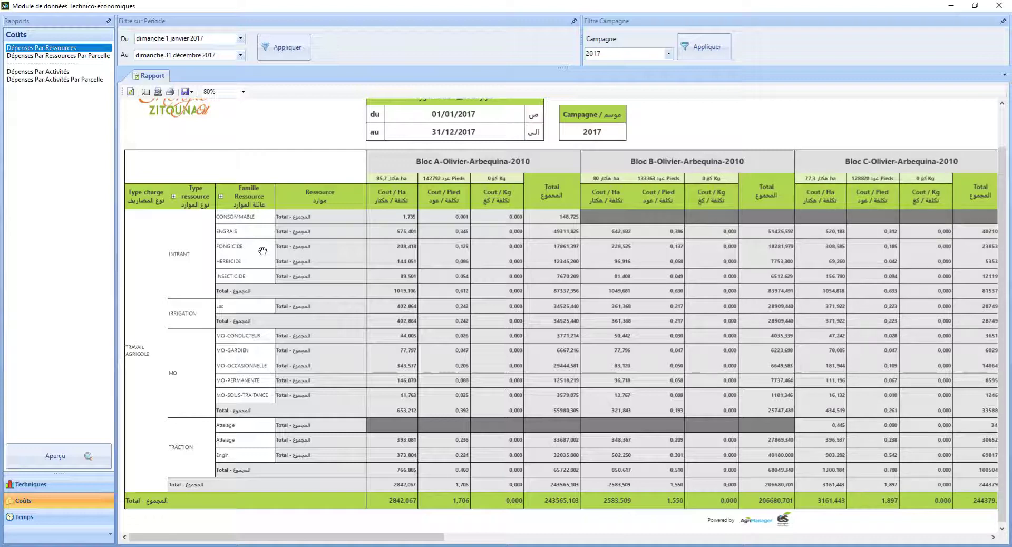
Step: Pan past Bloc E2 and F1 to the Total columns, then pick Dépenses Par Activités
drag(895, 349, 839, 362)
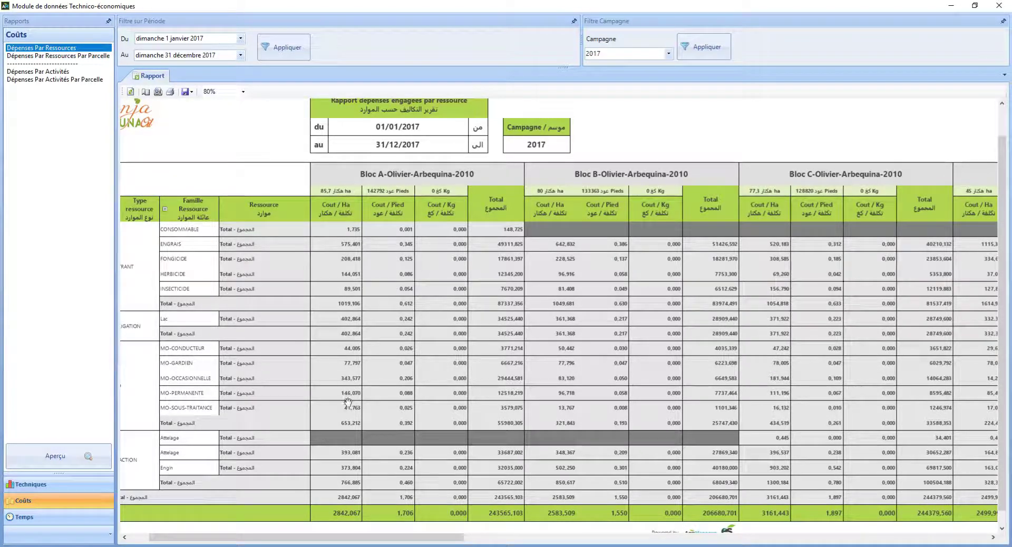
drag(798, 302, 597, 295)
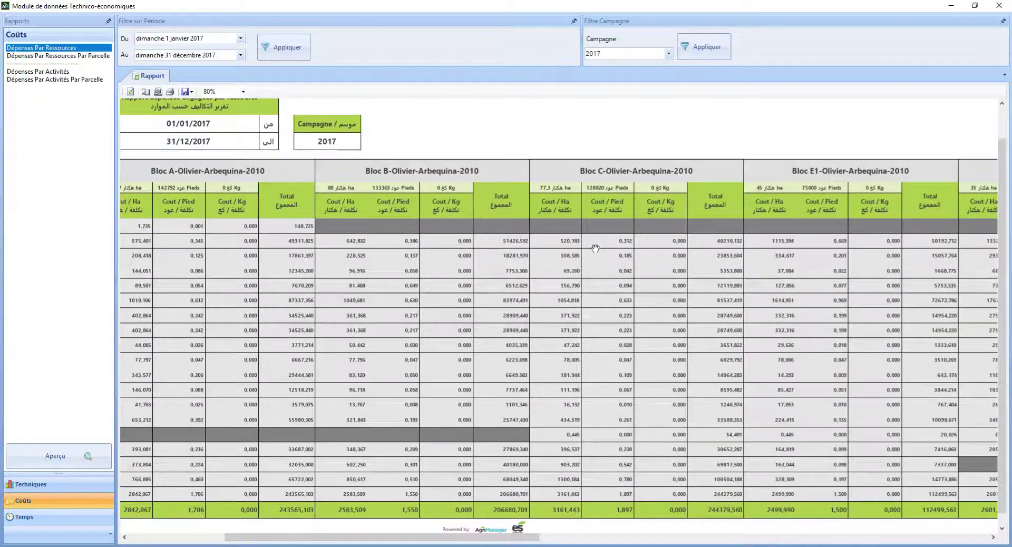
drag(876, 278, 559, 294)
drag(901, 318, 559, 290)
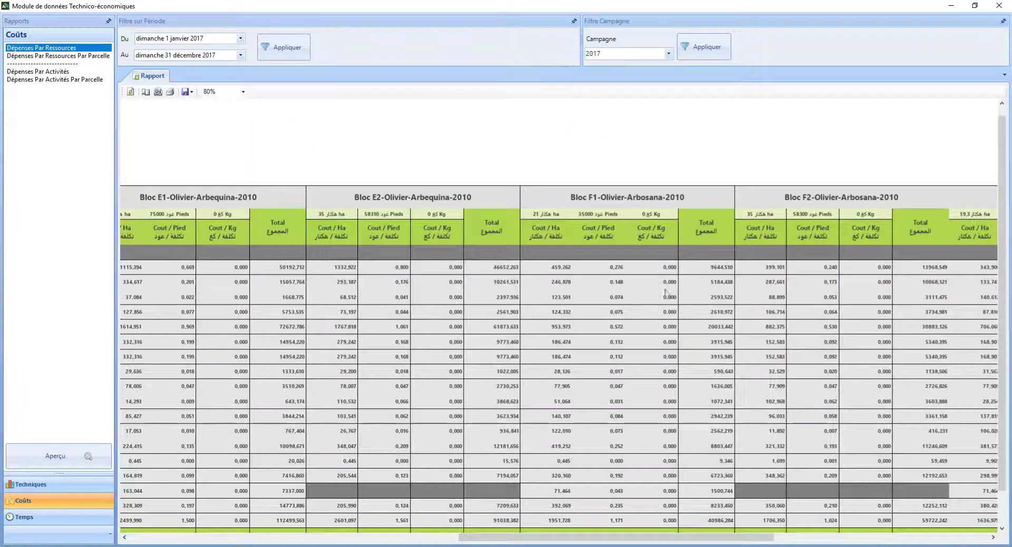
drag(986, 322, 745, 307)
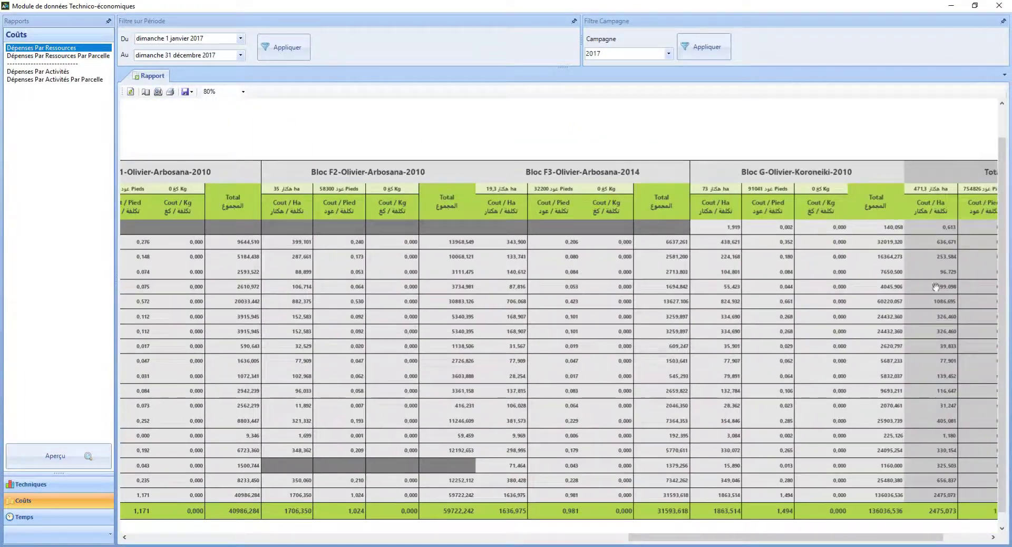
drag(936, 287, 762, 297)
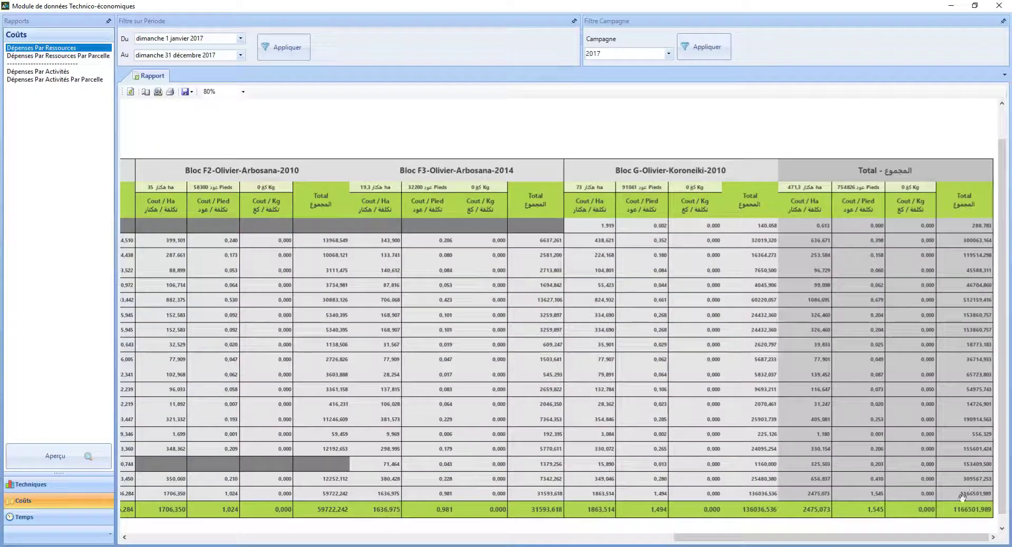
click(50, 72)
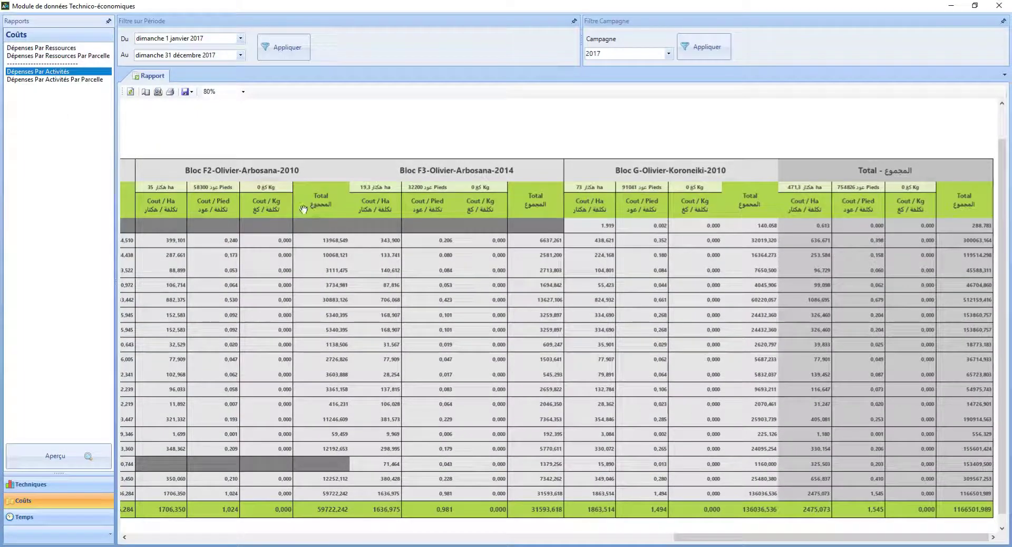
Step: Generate the costs-by-activity report for the 2017 date range and campaign
click(62, 454)
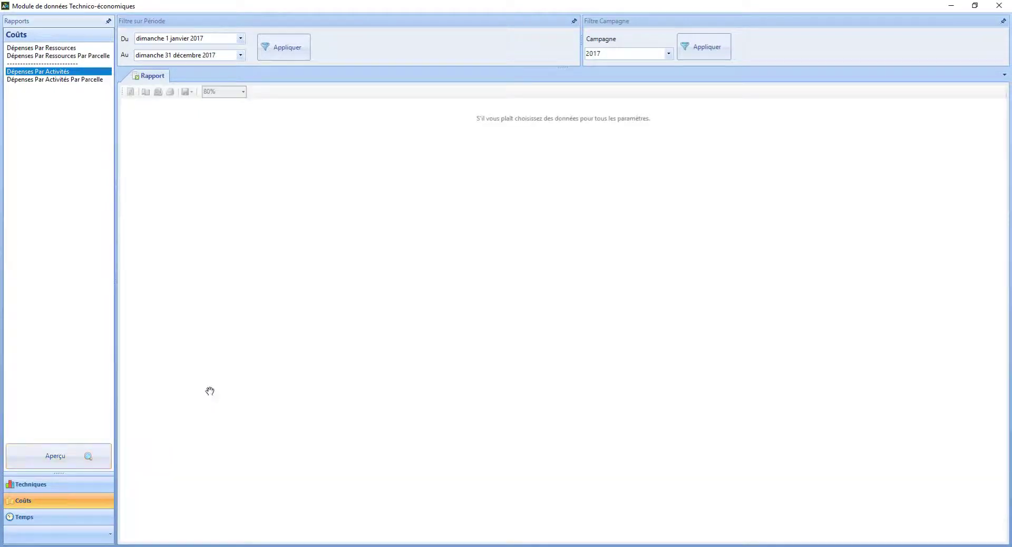
click(304, 51)
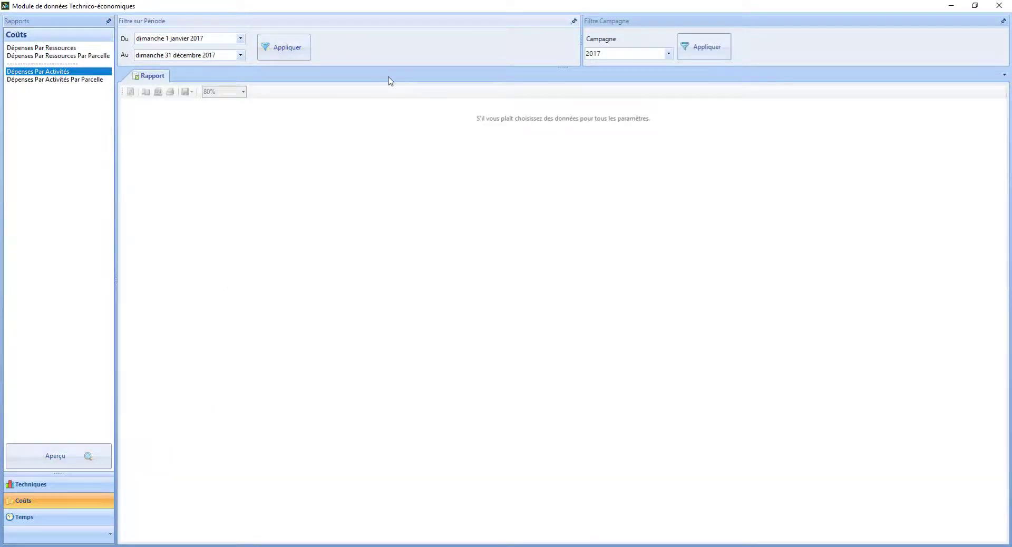
click(712, 49)
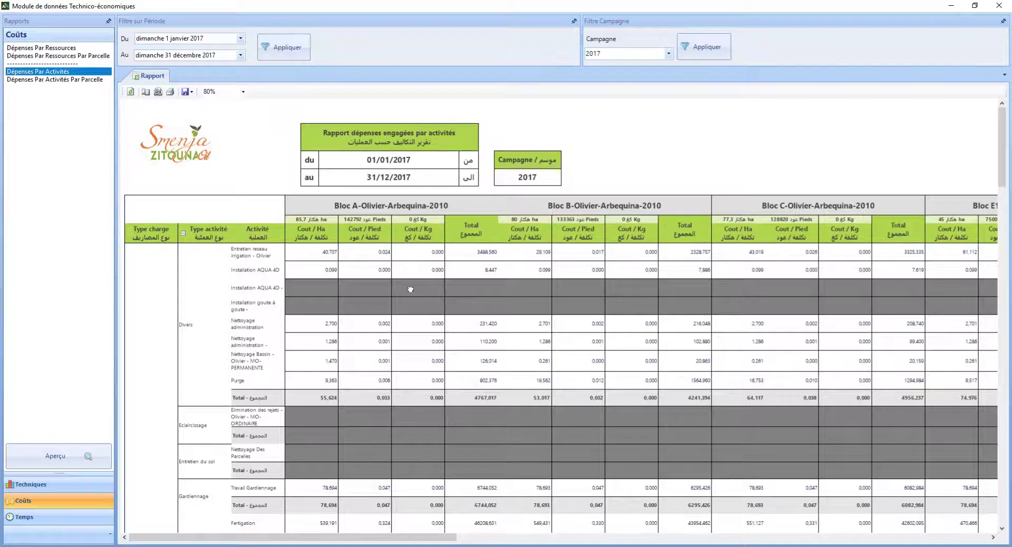
Step: Scroll through the per-block activity costs, then choose Présence Ouvriers par Type de Travail
scroll(415, 285, down, 2)
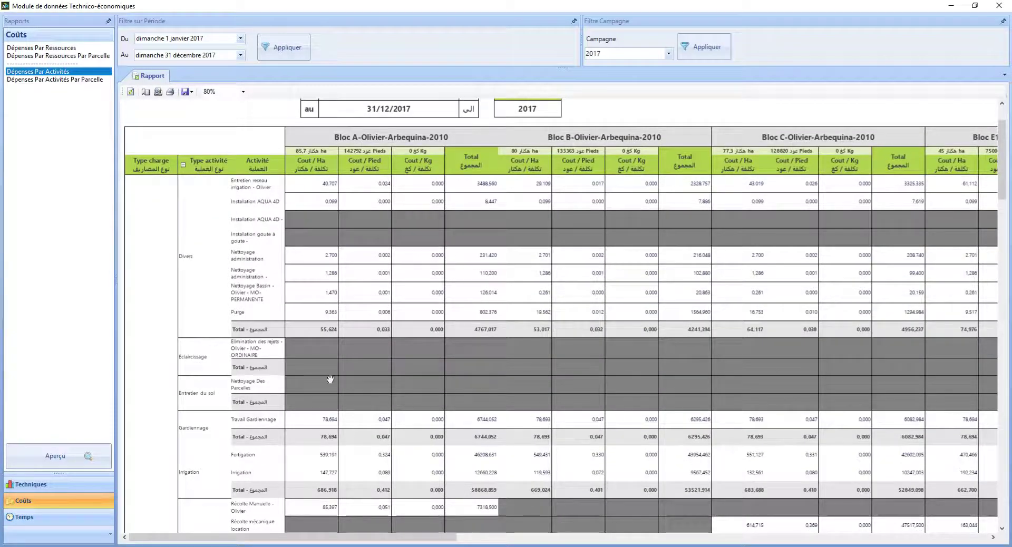
scroll(332, 377, down, 2)
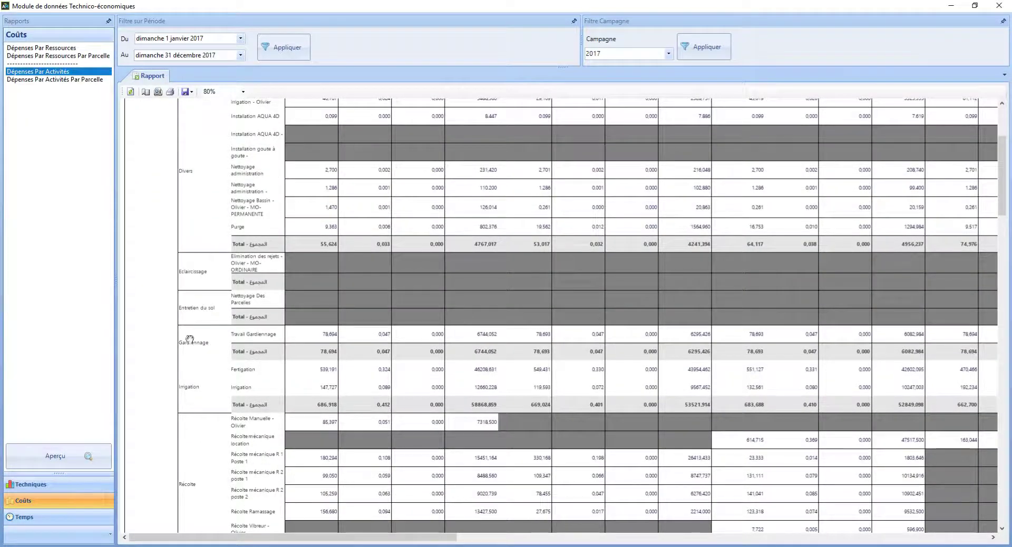
scroll(235, 277, down, 2)
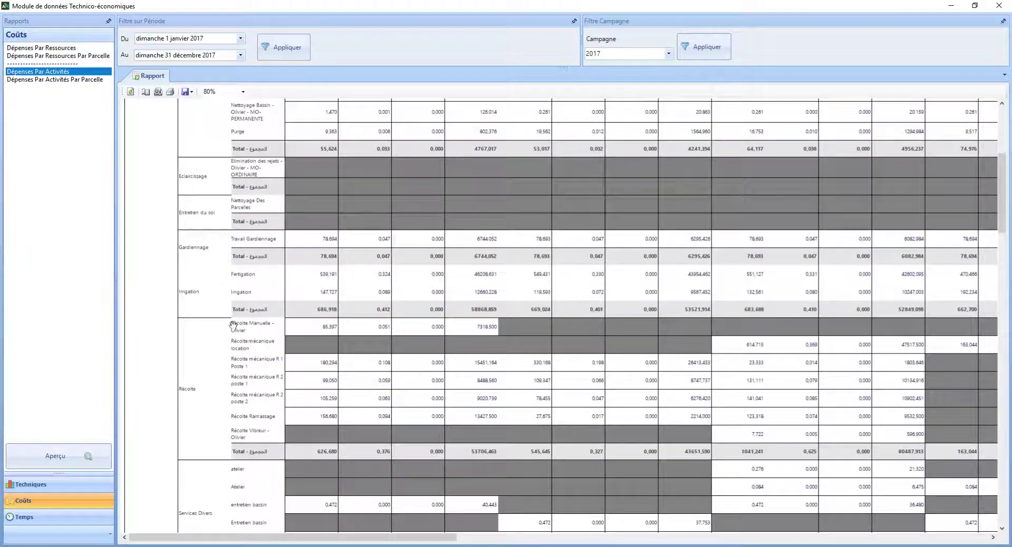
scroll(233, 326, down, 2)
scroll(224, 393, down, 5)
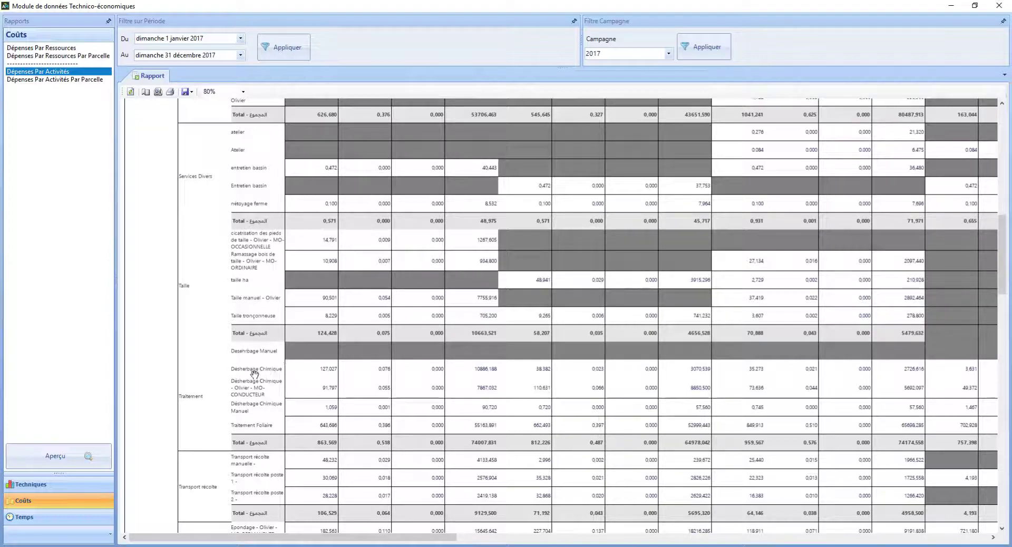
scroll(406, 271, up, 1)
scroll(406, 271, up, 6)
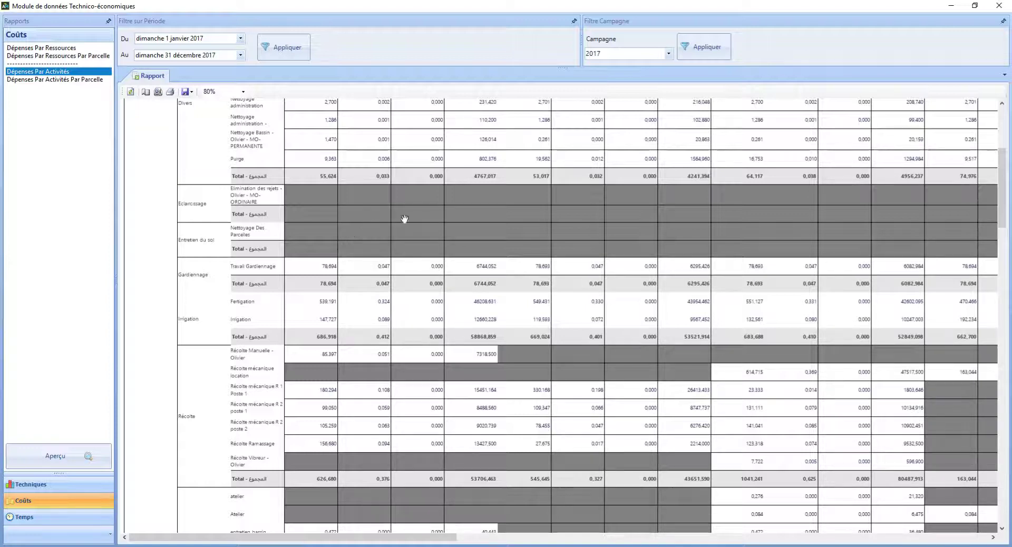
drag(408, 227, 408, 231)
scroll(416, 242, up, 5)
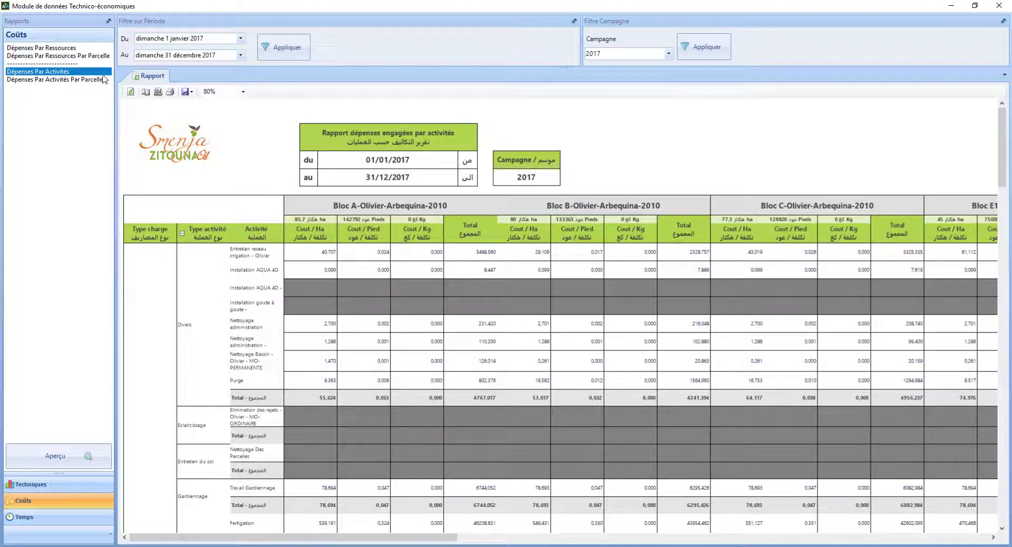
click(57, 518)
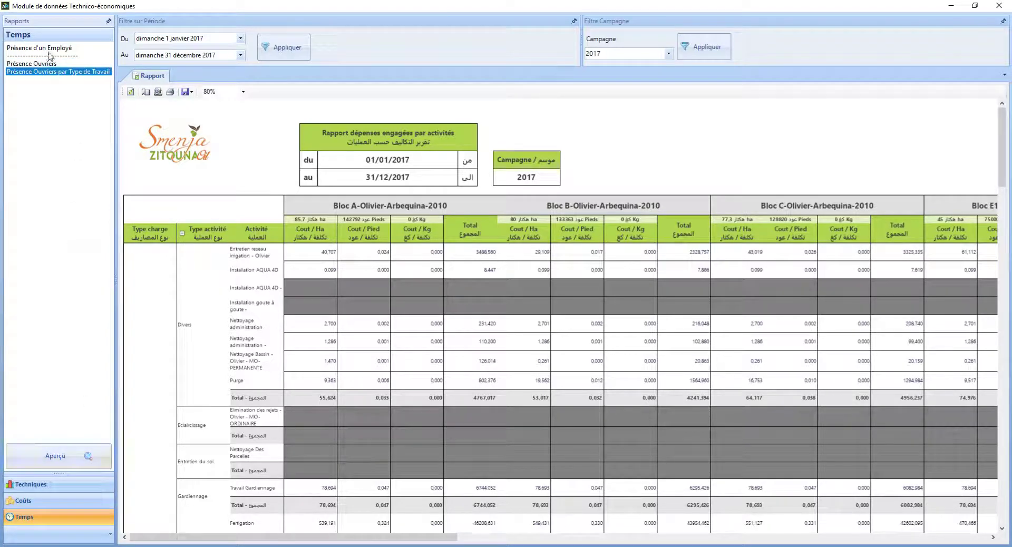
click(50, 72)
Step: Connect AnyConnect to 193.95.79.97 using the account password and one-time code, then open Chrome
click(941, 546)
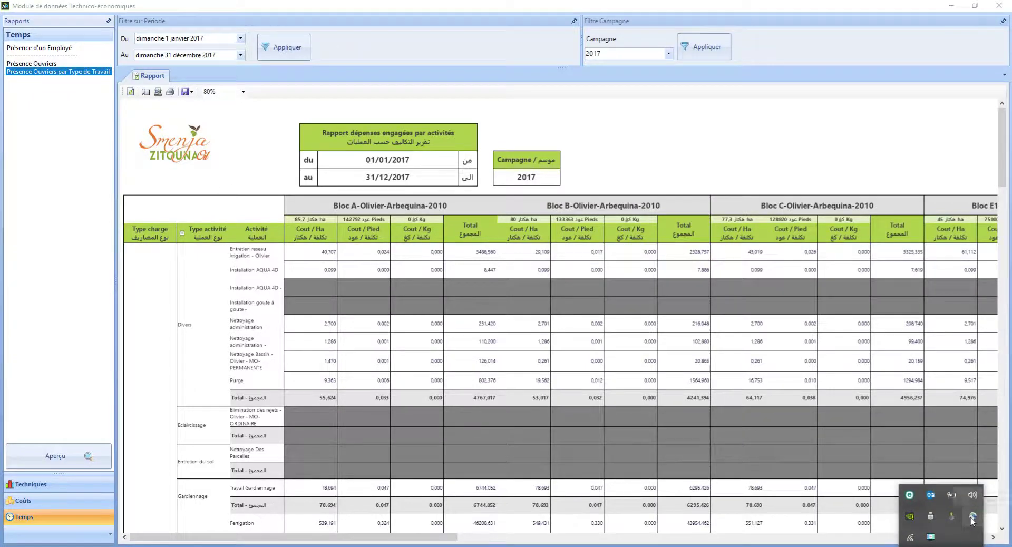
click(973, 518)
click(578, 291)
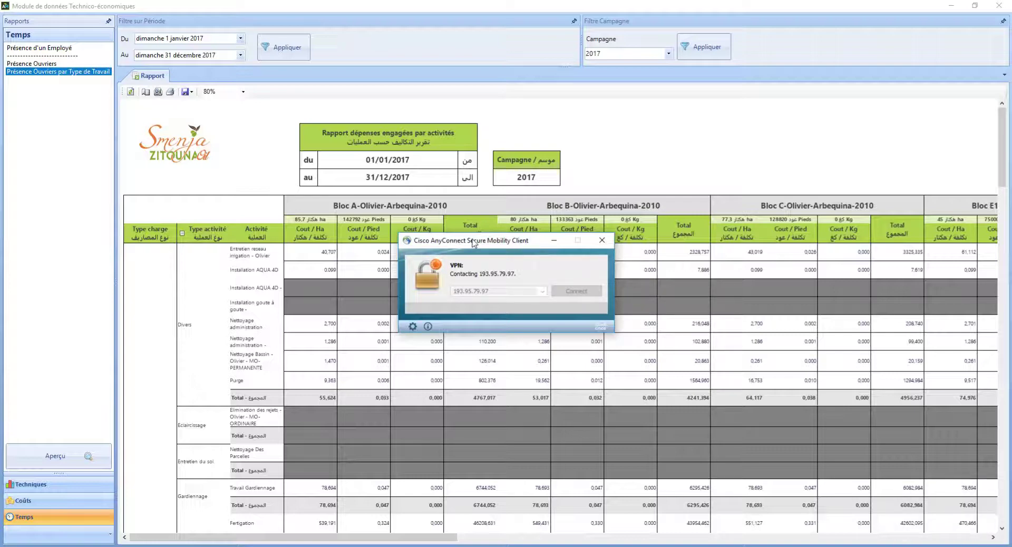
click(503, 358)
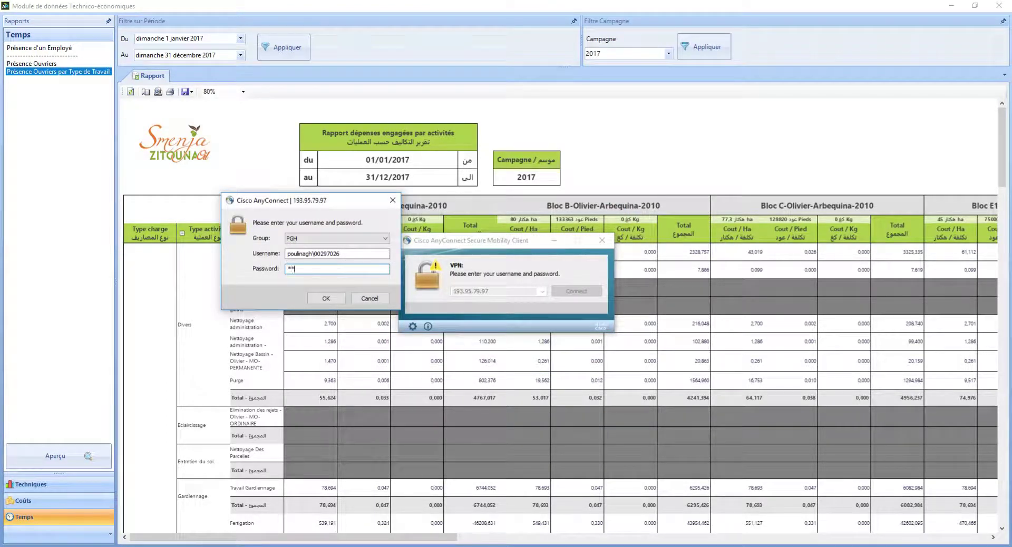
key(Return)
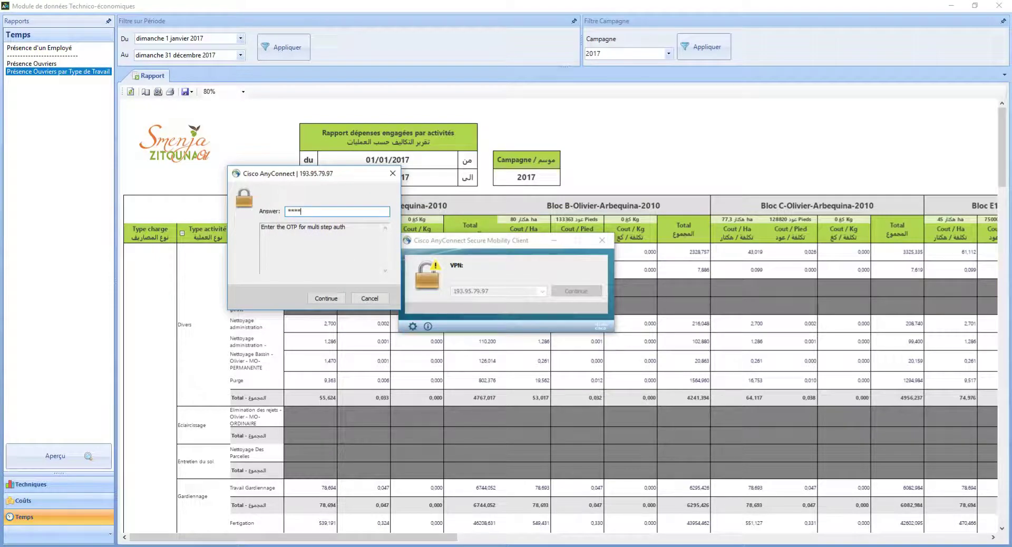
key(Return)
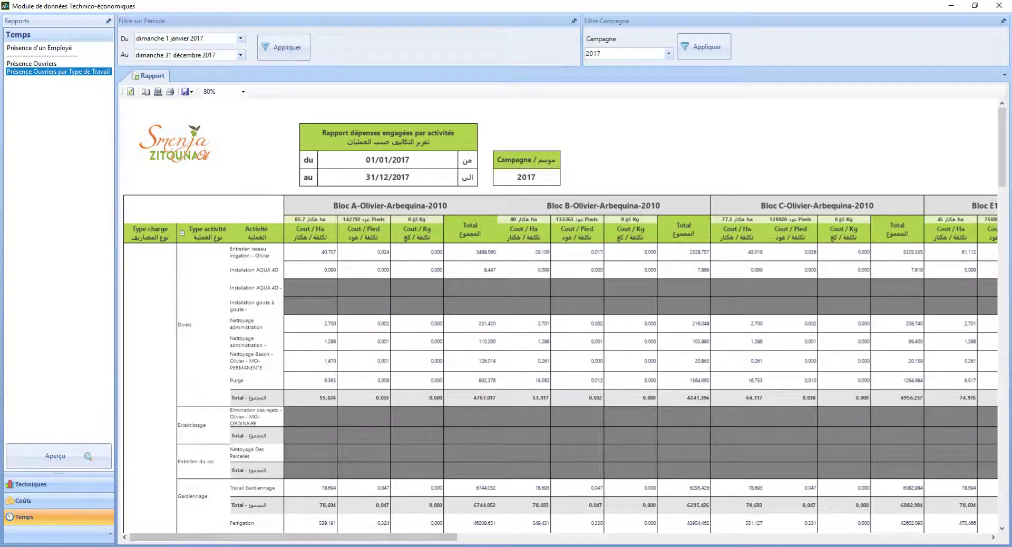
click(421, 546)
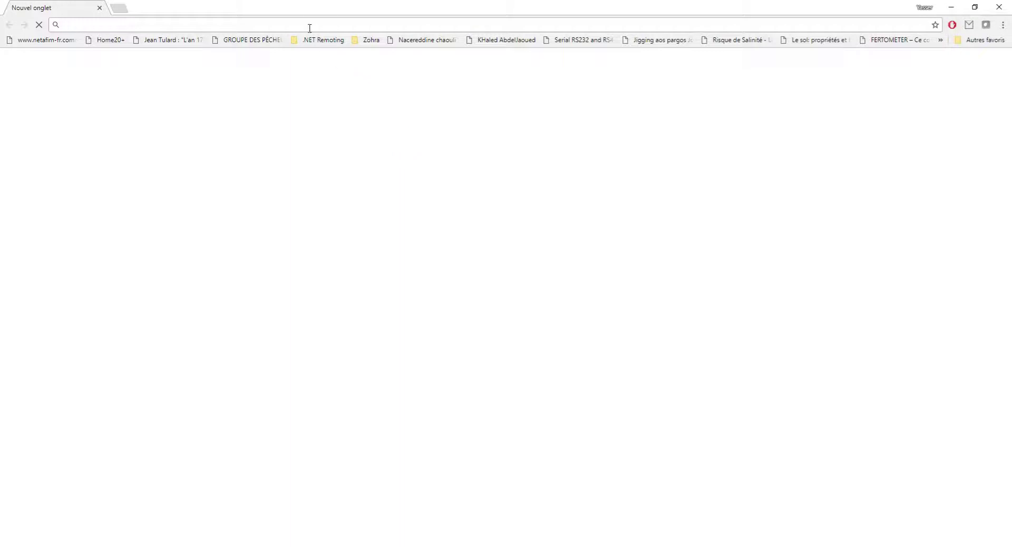
Step: Load the geoloc-ezzayra Parcelles/Poulina page and dismiss the Facebook notification
text(geo)
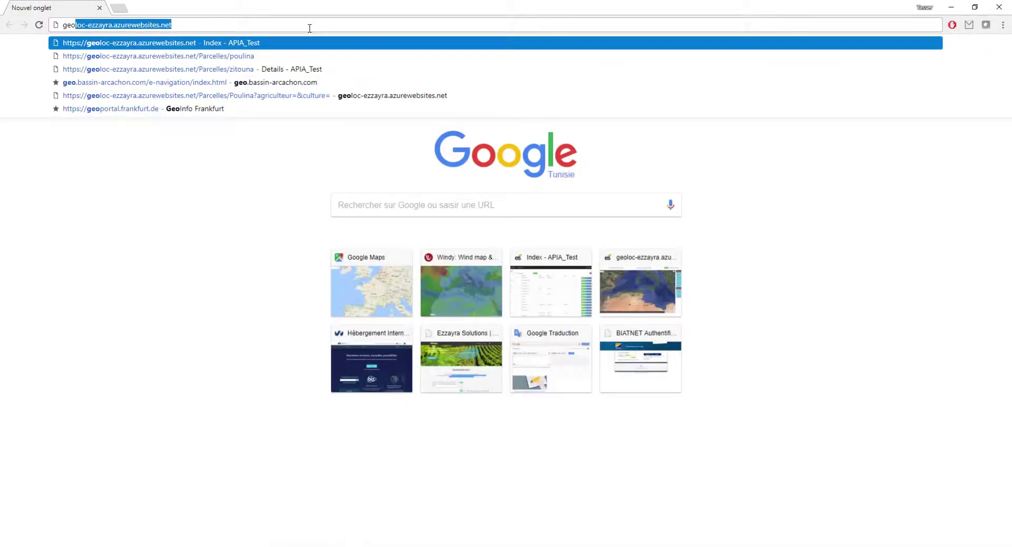
key(Down)
key(Down)
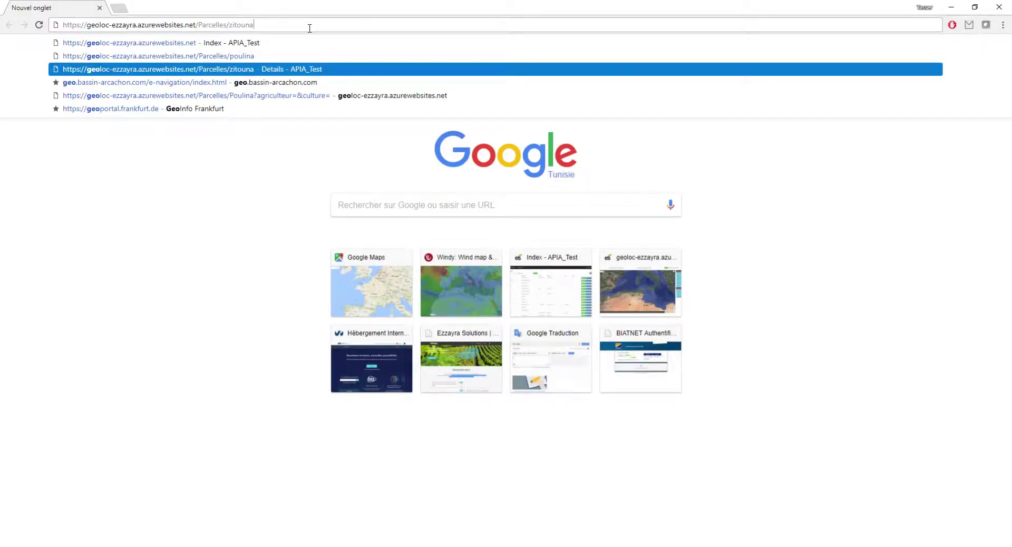
key(Down)
key(Down)
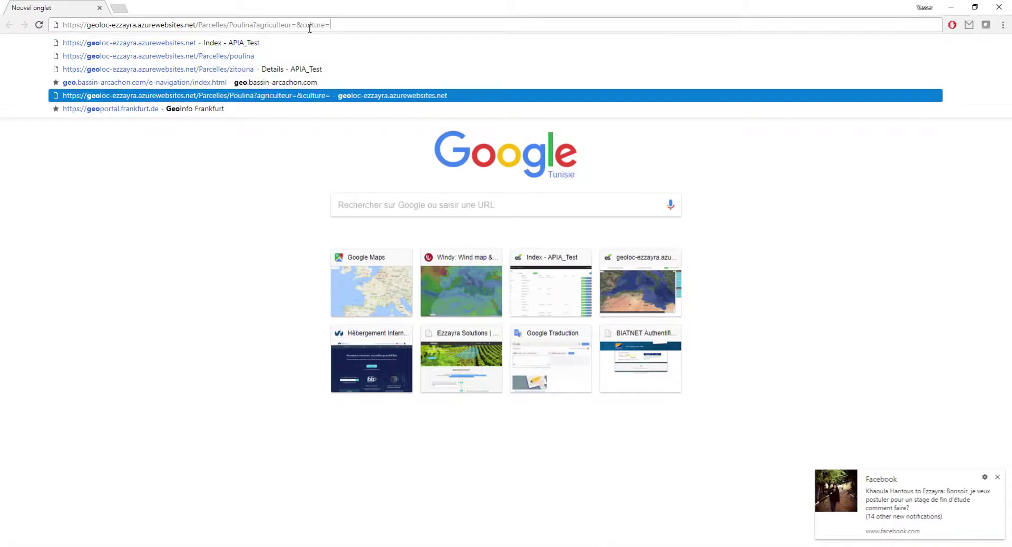
key(BackSpace)
key(BackSpace)
key(BackSpace)
key(BackSpace)
key(BackSpace)
key(BackSpace)
key(BackSpace)
key(BackSpace)
key(BackSpace)
key(BackSpace)
key(BackSpace)
key(BackSpace)
key(BackSpace)
key(BackSpace)
key(BackSpace)
key(BackSpace)
key(BackSpace)
key(BackSpace)
key(BackSpace)
key(BackSpace)
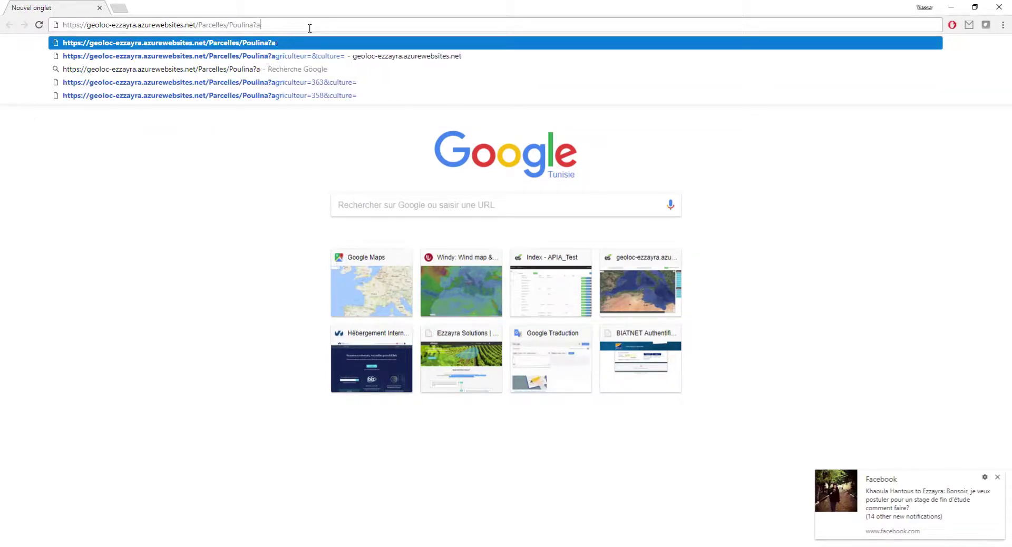
key(BackSpace)
key(BackSpace)
key(Return)
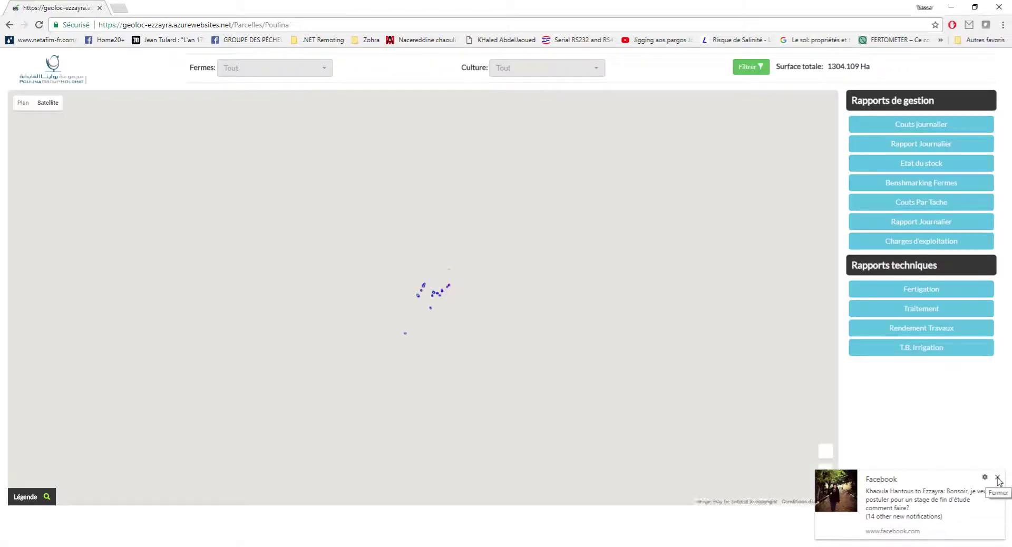
click(998, 478)
Step: Hide map labels and zoom the satellite map in on the EL JENENE Saouaf farm
scroll(360, 304, up, 1)
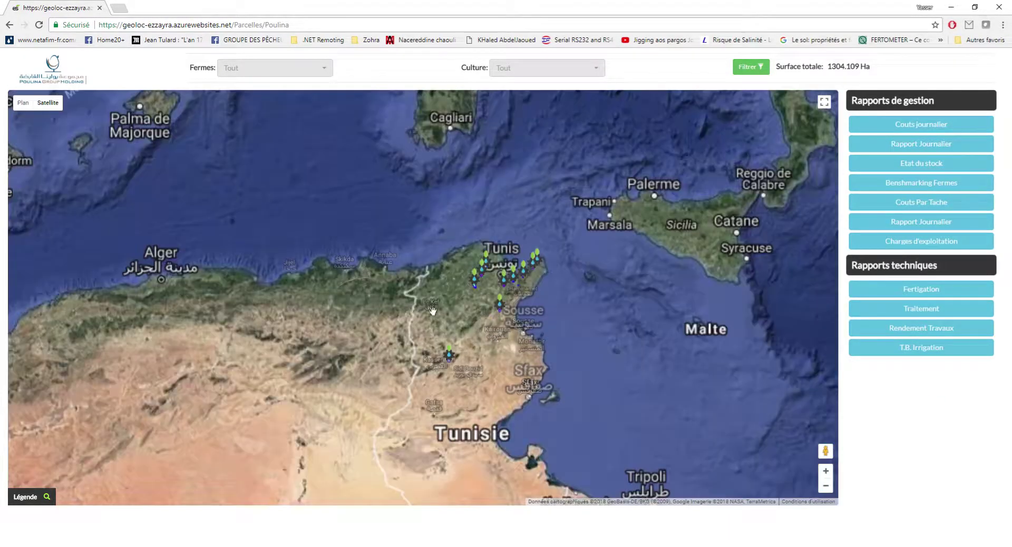
drag(180, 168, 148, 141)
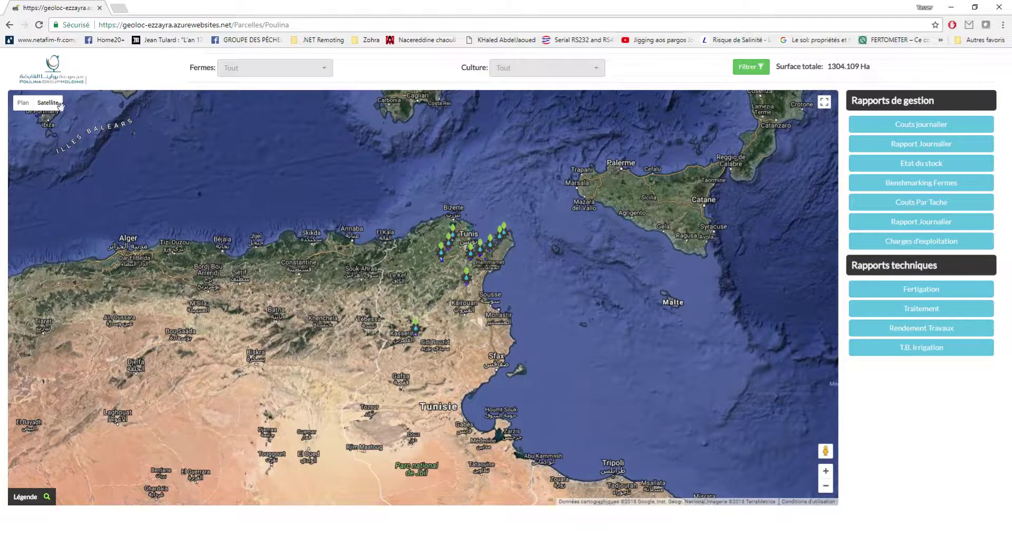
mouse_move(47, 103)
click(26, 119)
scroll(464, 251, up, 2)
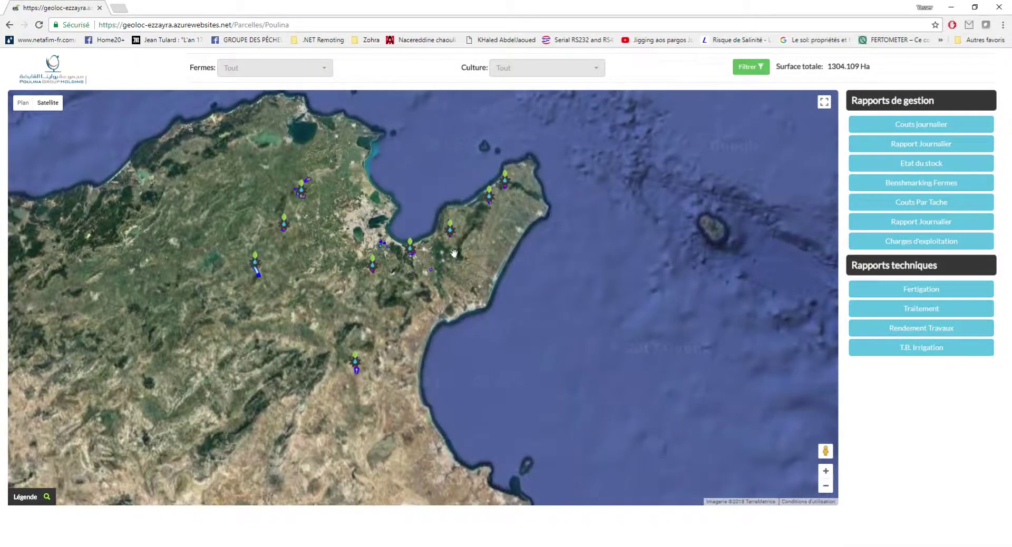
drag(345, 375, 343, 273)
scroll(342, 273, up, 3)
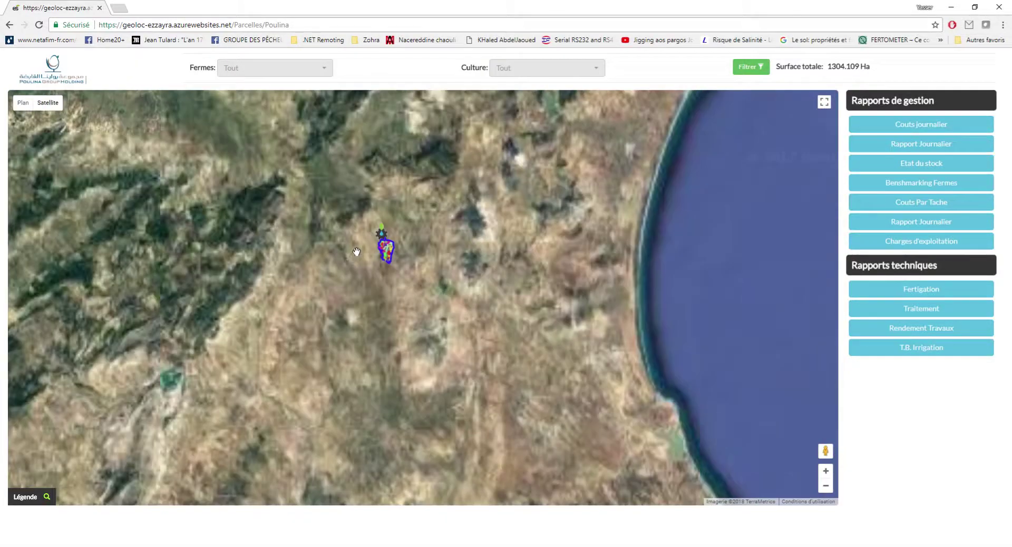
scroll(363, 251, up, 1)
scroll(404, 252, up, 2)
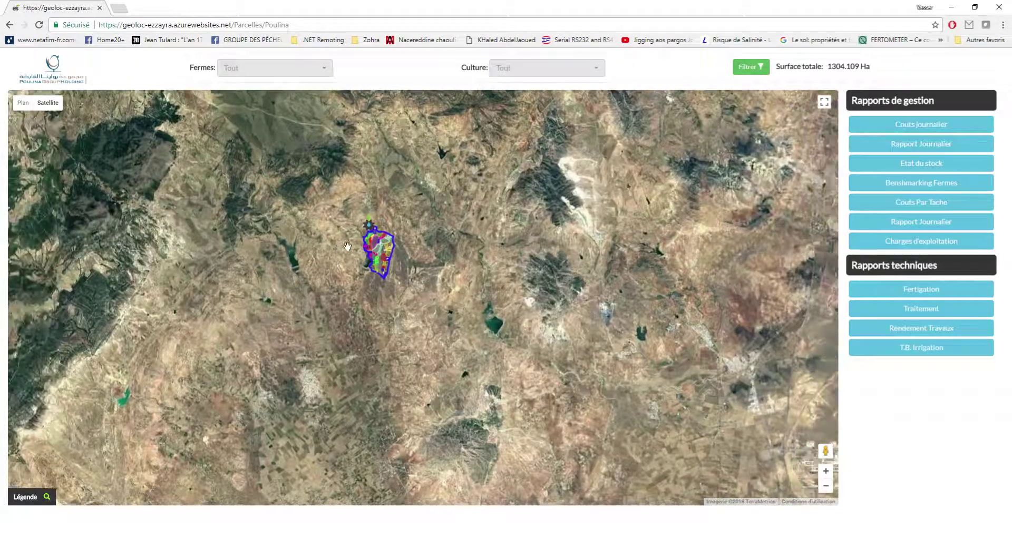
scroll(390, 279, up, 2)
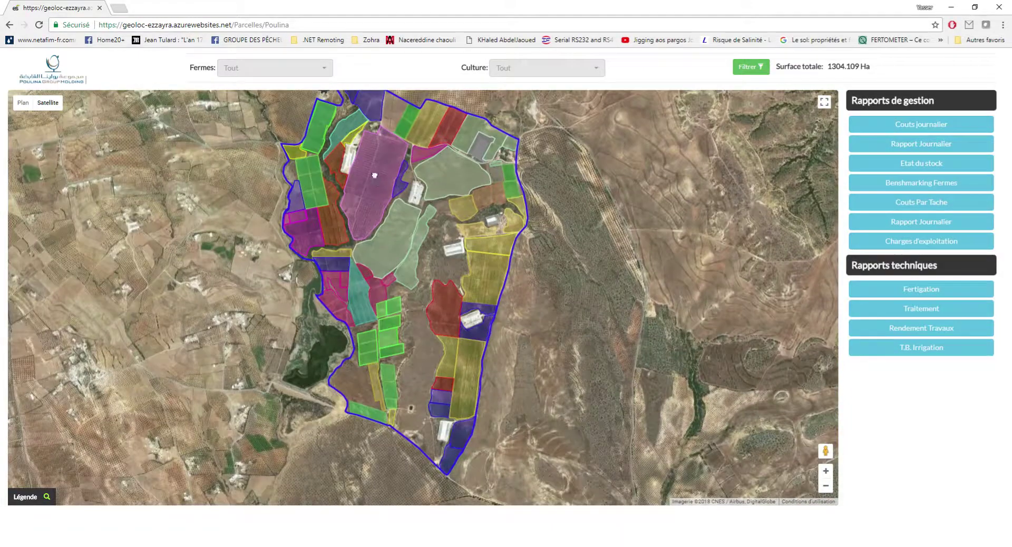
Step: Inspect the Olivier 2009 parcel details and current farm weather, then recenter the map
click(372, 177)
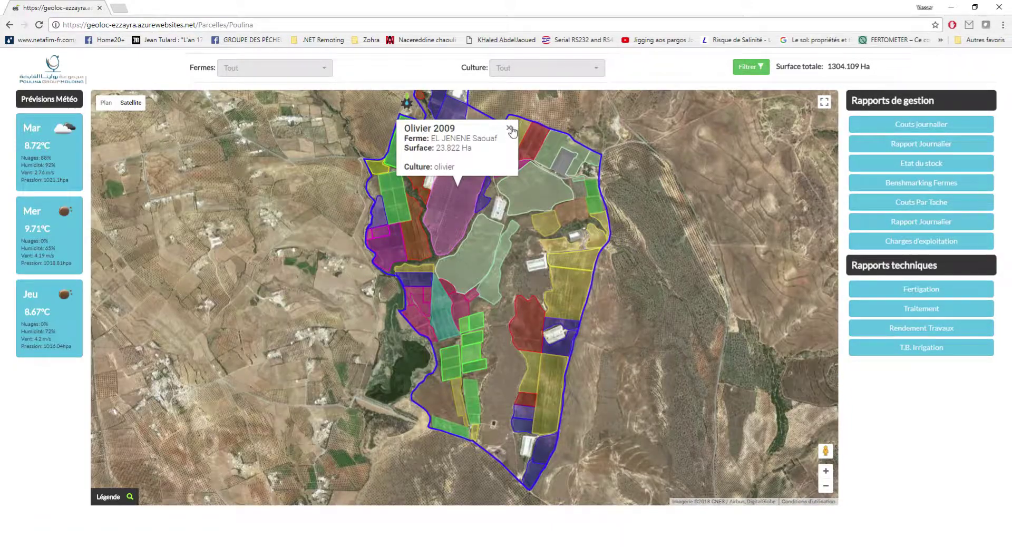
click(509, 127)
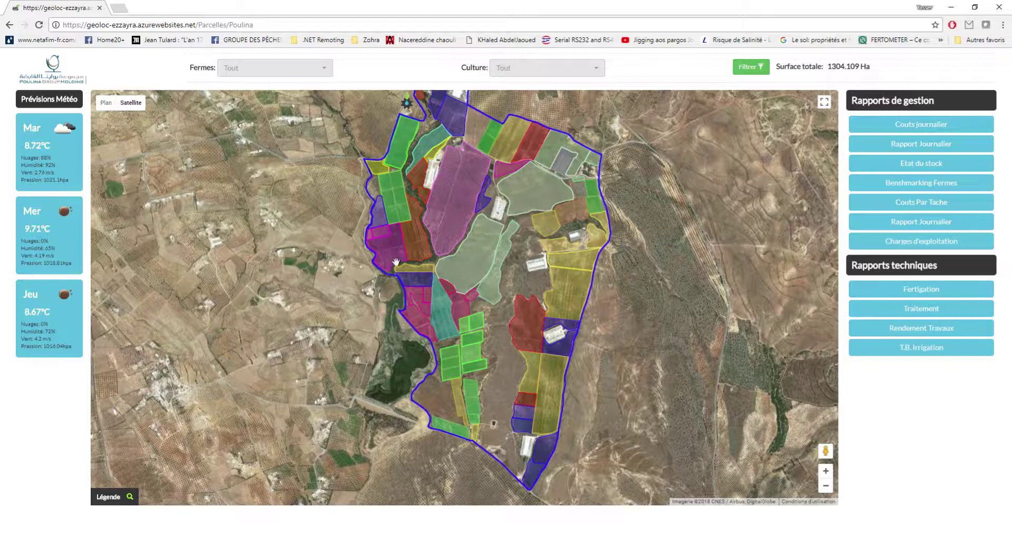
click(406, 102)
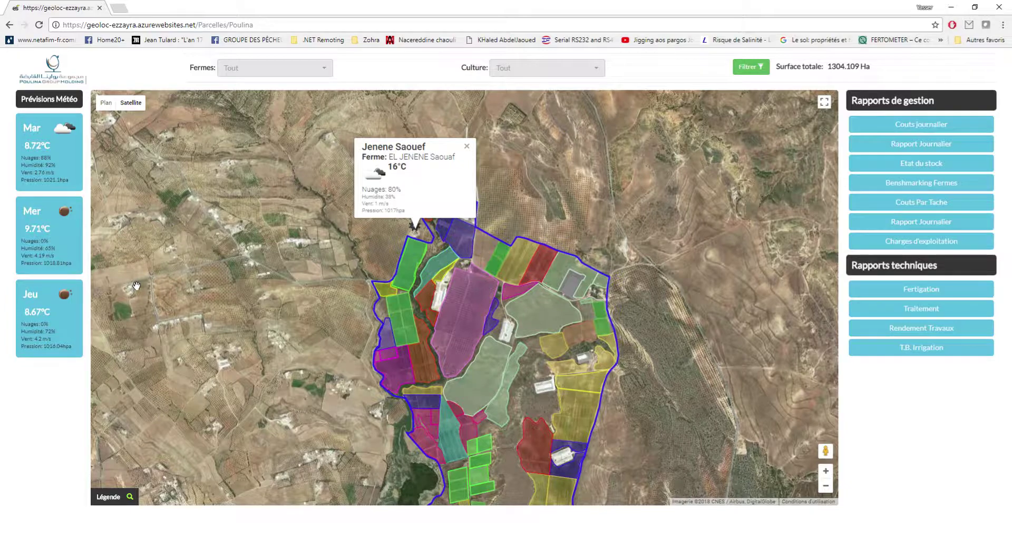
click(467, 149)
scroll(260, 217, down, 1)
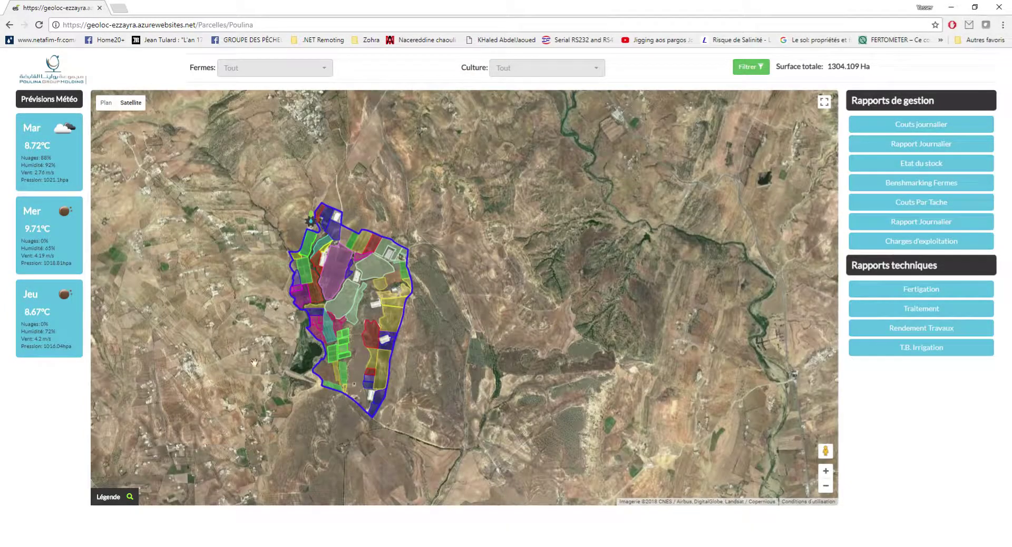
drag(236, 347, 262, 335)
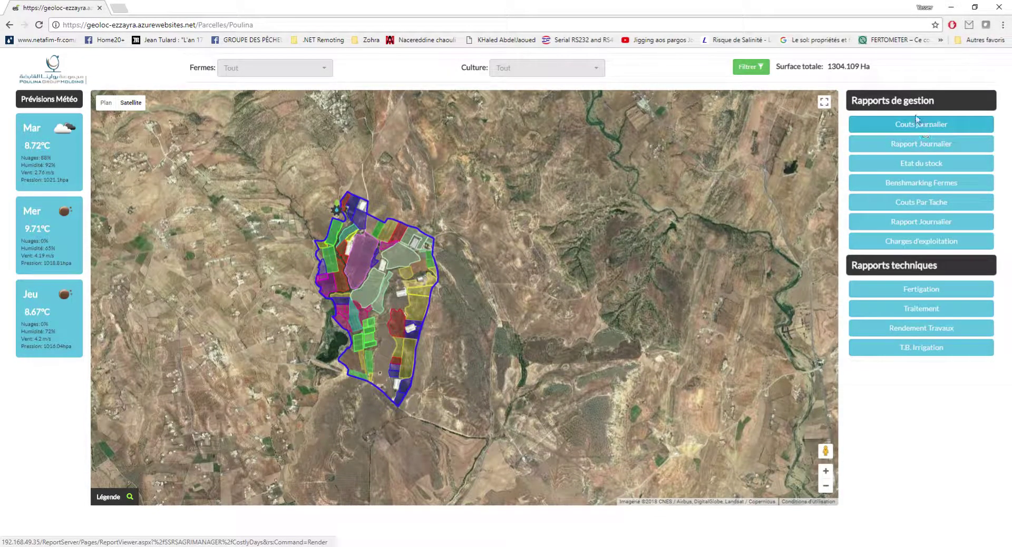
Step: Open the ten irrigation, yield, treatment, fertigation, charges, daily, cost and stock reports, then view Rendement et ecart
click(920, 347)
click(924, 325)
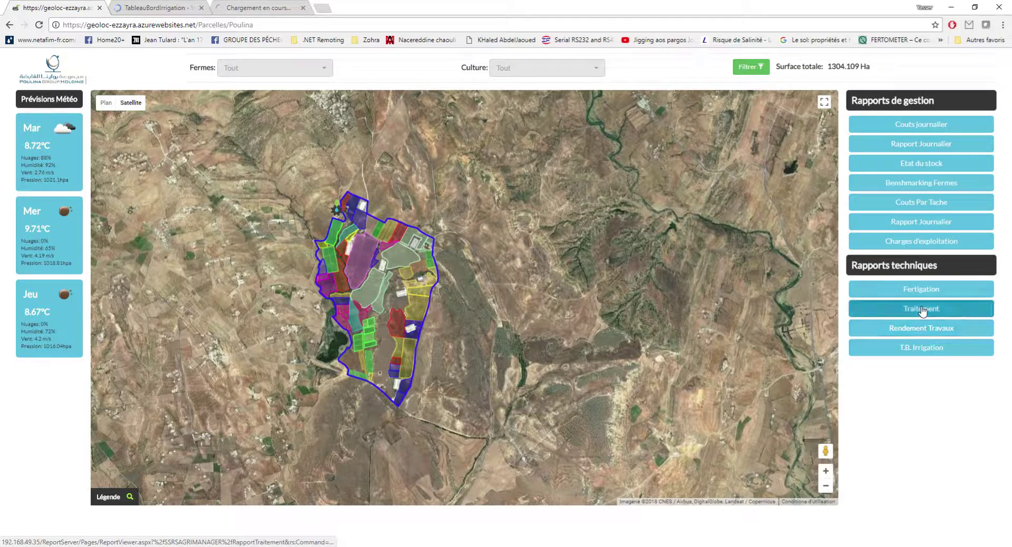
click(921, 309)
click(917, 289)
click(909, 250)
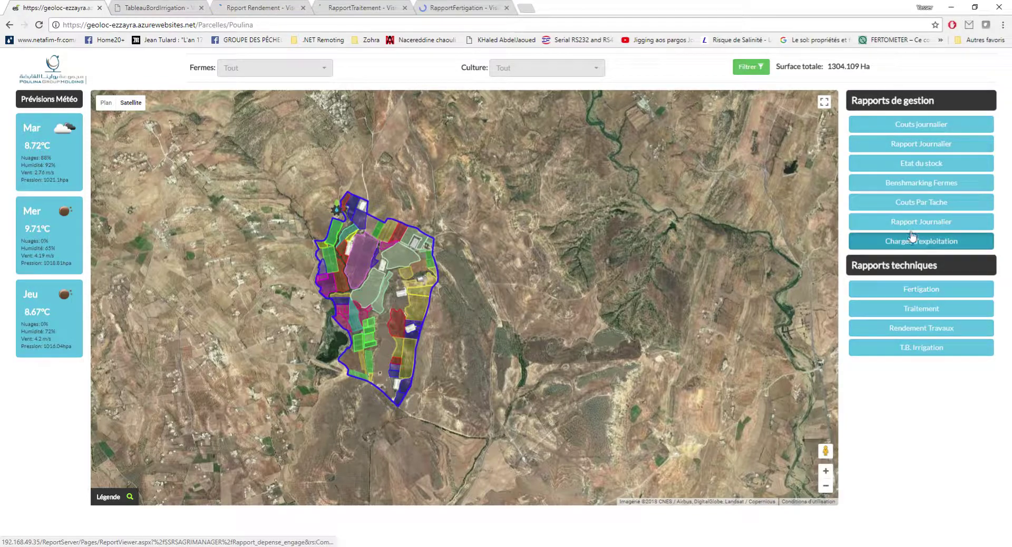
click(908, 222)
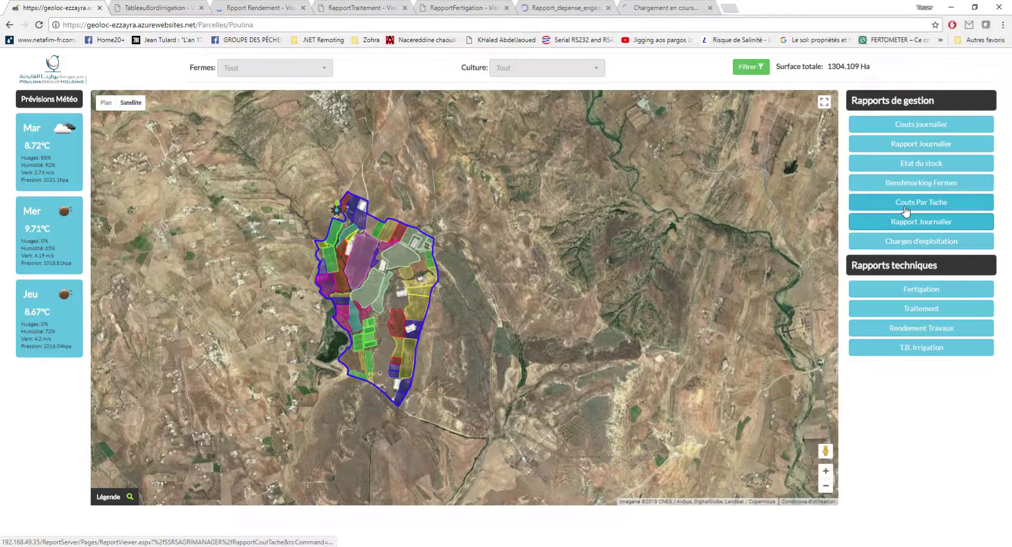
click(903, 182)
click(904, 163)
click(906, 150)
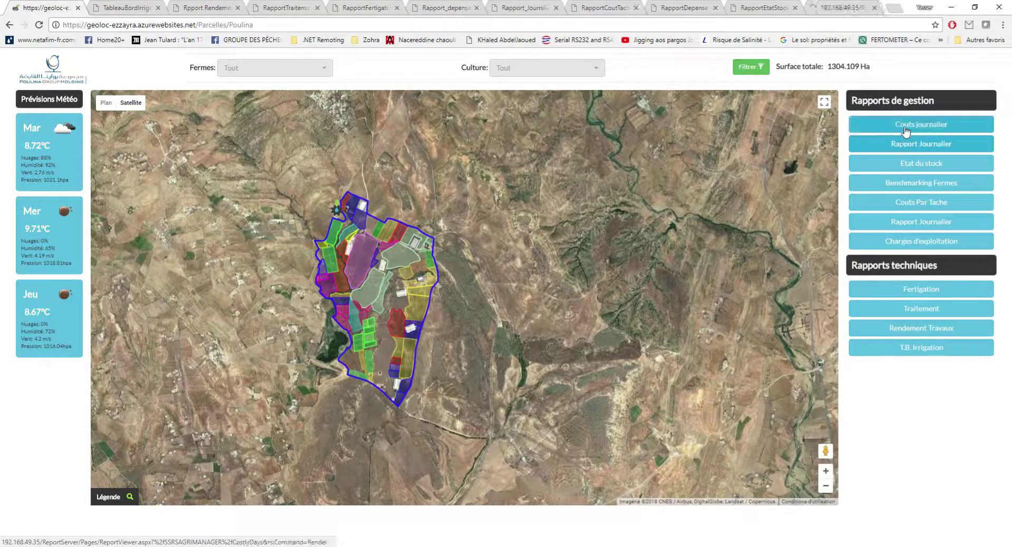
click(905, 125)
click(190, 8)
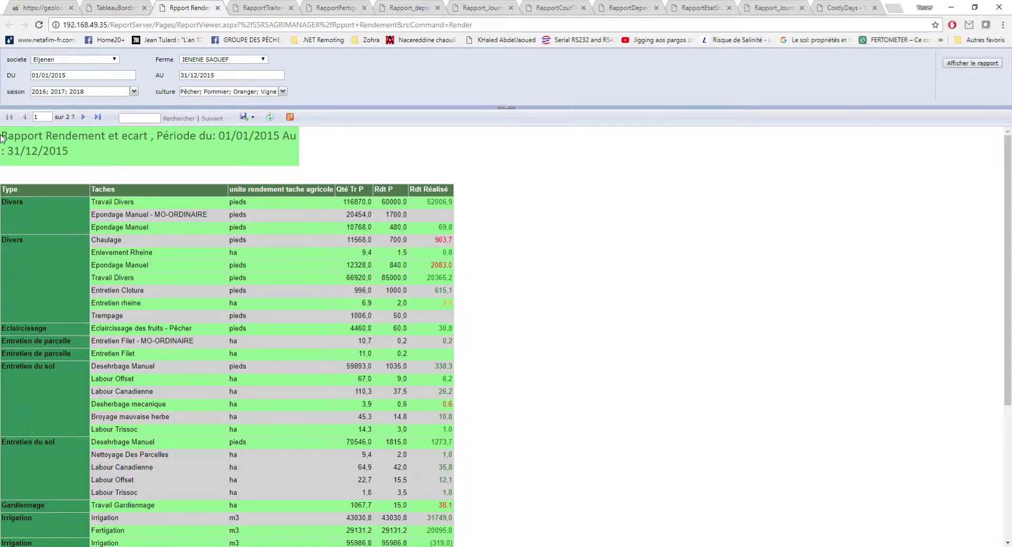
drag(1, 138, 137, 136)
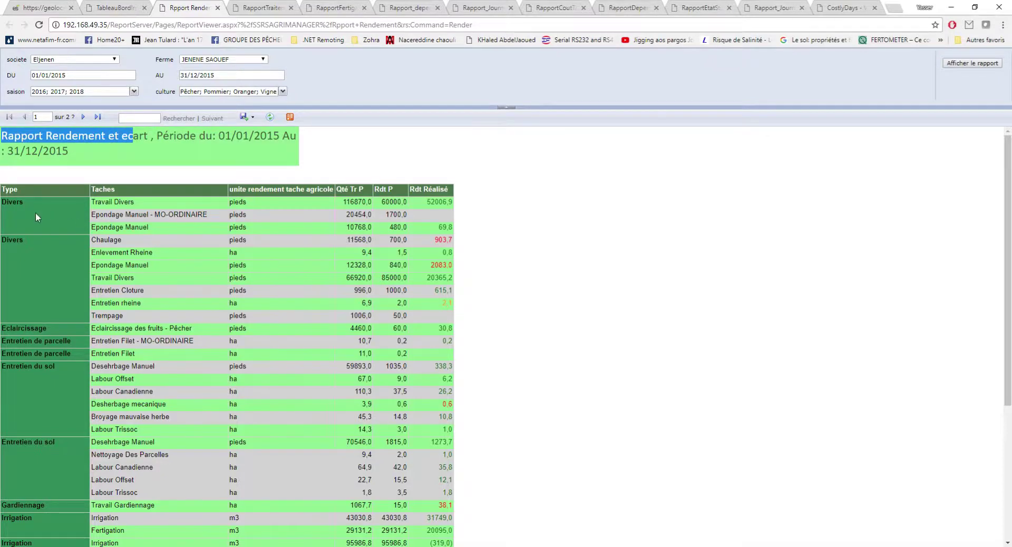
scroll(36, 216, down, 2)
drag(203, 148, 204, 242)
scroll(204, 242, up, 2)
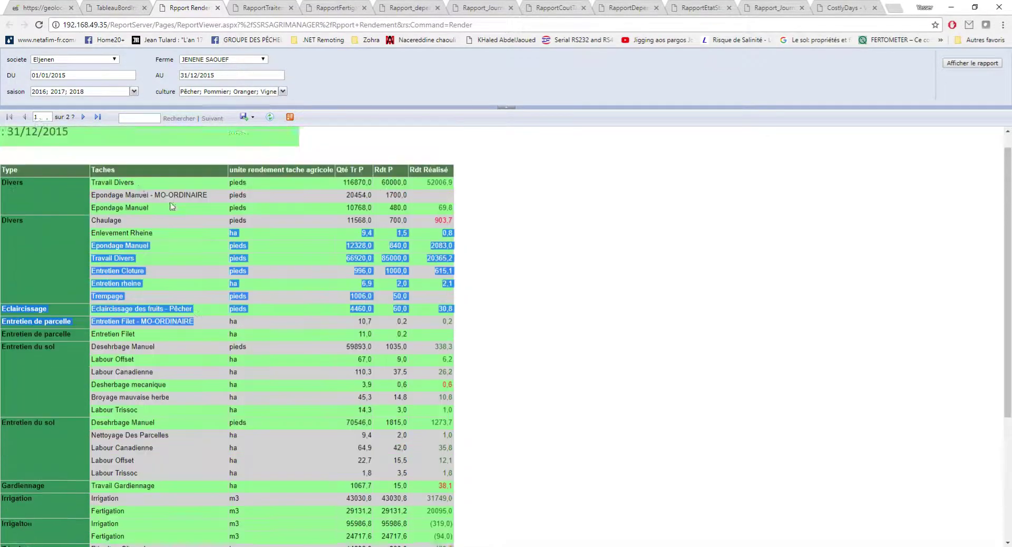
click(140, 231)
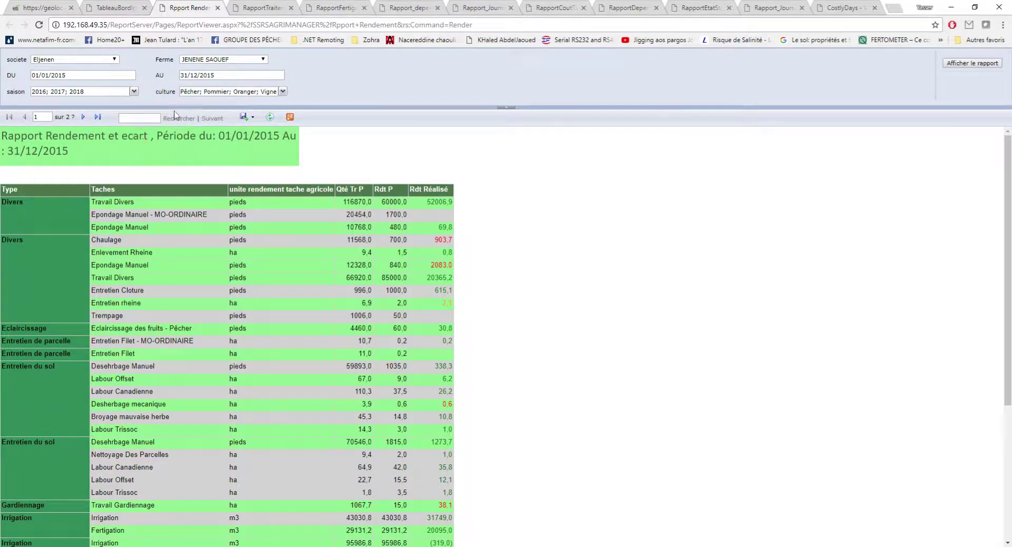
click(134, 91)
click(295, 113)
drag(104, 202, 201, 213)
double_click(233, 214)
double_click(348, 216)
double_click(389, 215)
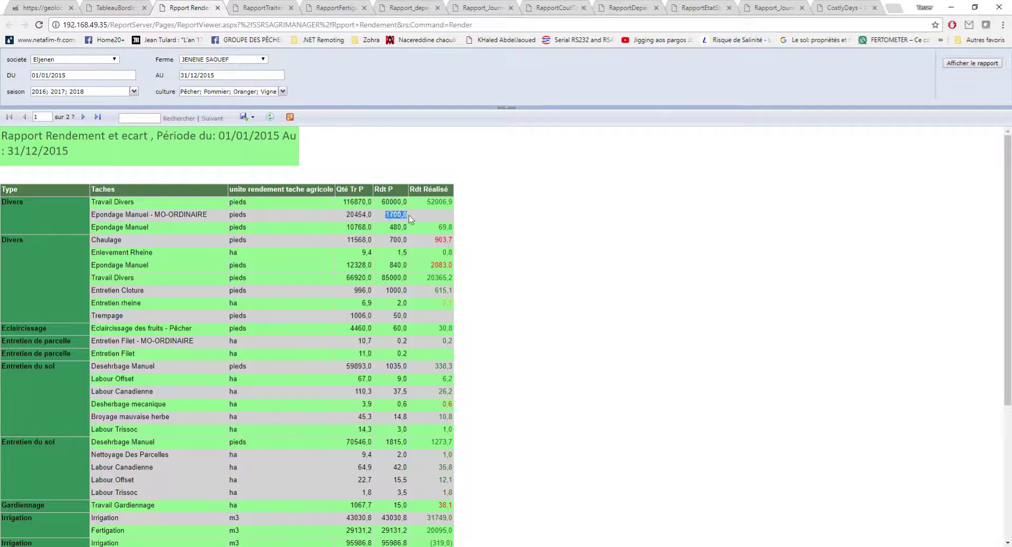
double_click(441, 242)
scroll(550, 320, down, 4)
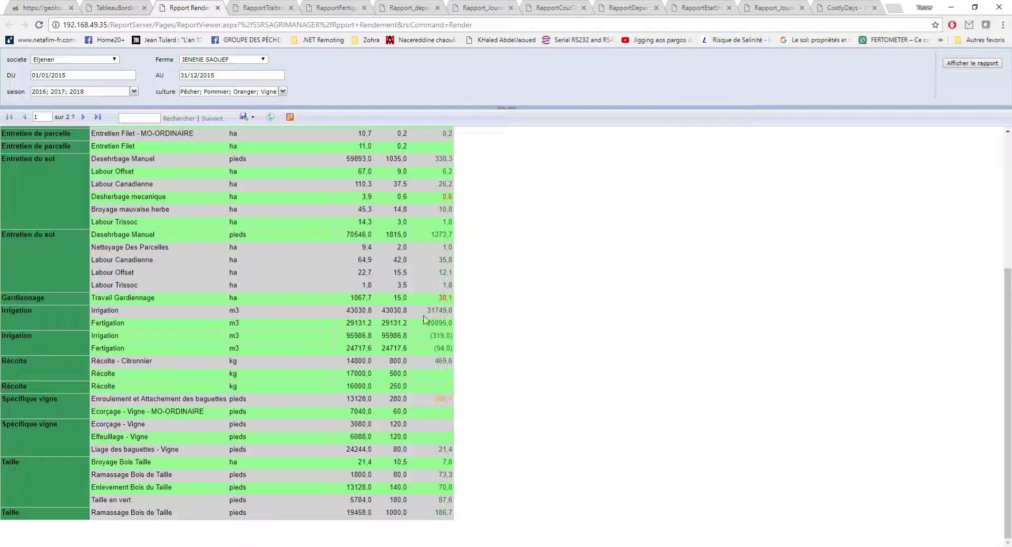
double_click(397, 312)
double_click(441, 336)
Step: Regenerate the irrigation dashboard for company Eljenen and season 2017
click(138, 5)
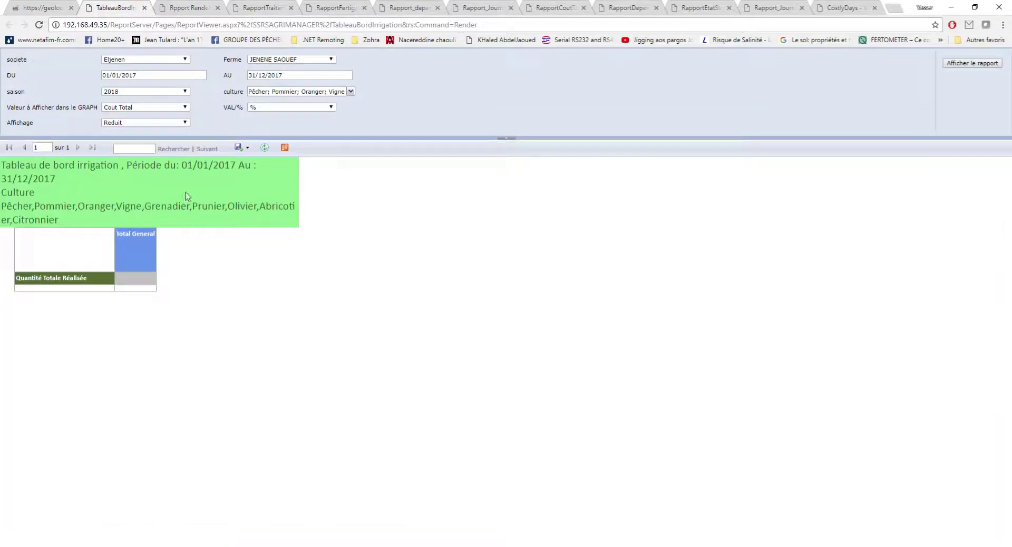
click(154, 60)
click(154, 64)
click(149, 92)
click(131, 109)
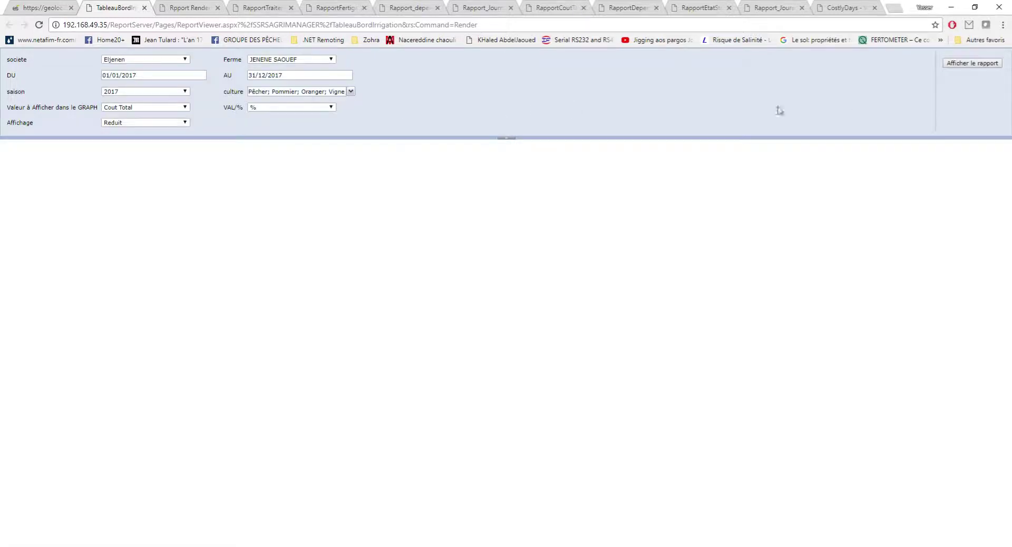
click(960, 65)
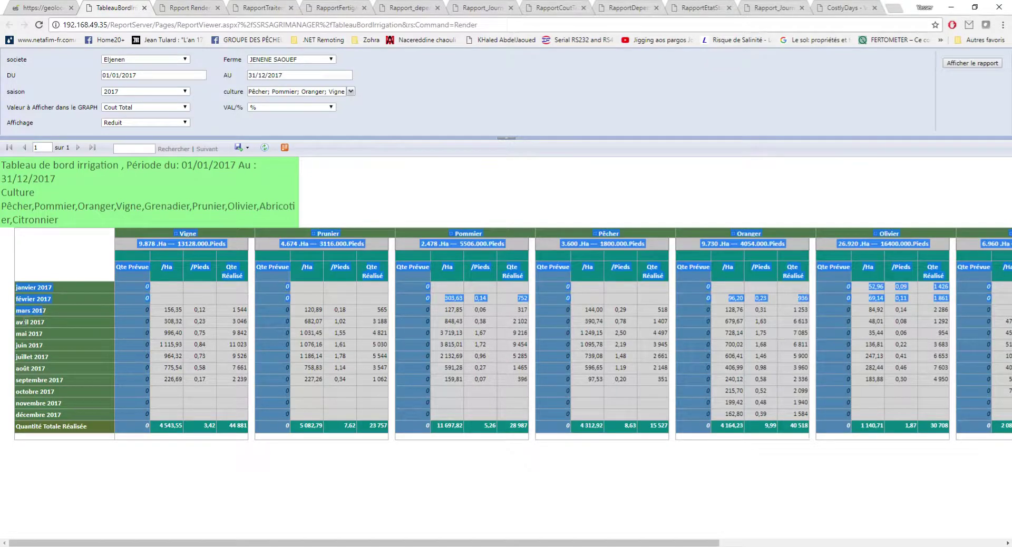
Step: Examine the March–May 2017 Vigne per-hectare values, toggle the Vigne group, then go to RapportTraitement
drag(14, 316, 45, 323)
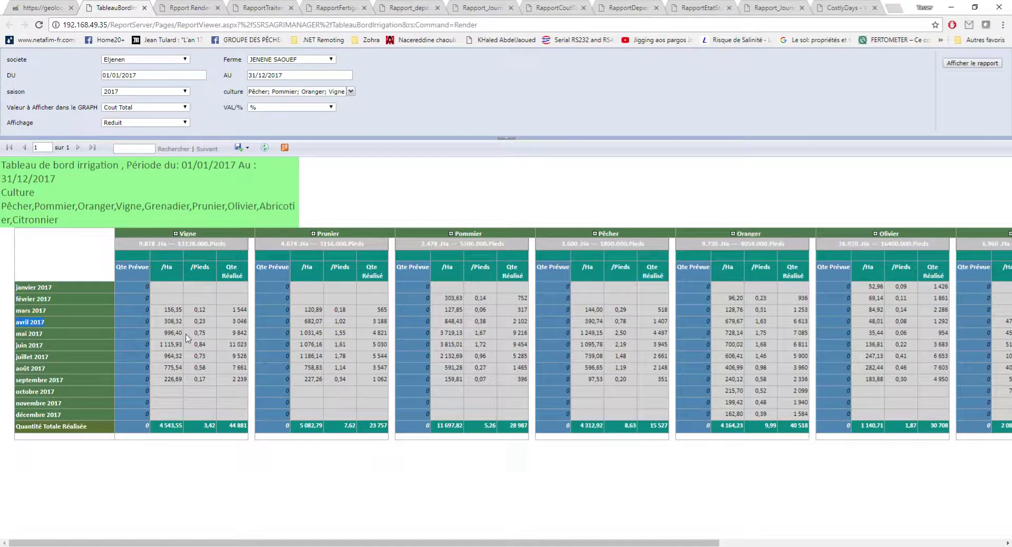
double_click(168, 308)
double_click(168, 321)
double_click(171, 333)
click(162, 347)
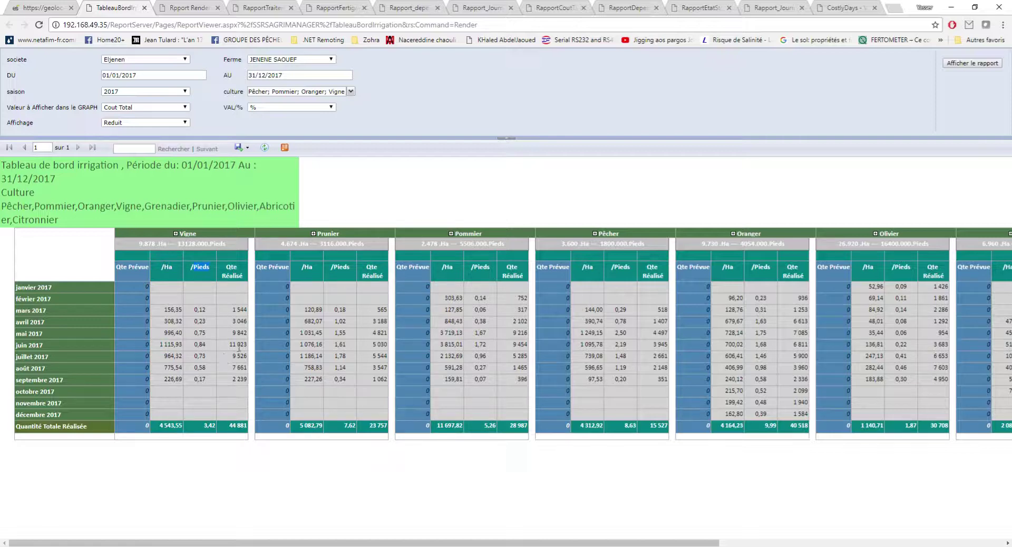
click(176, 234)
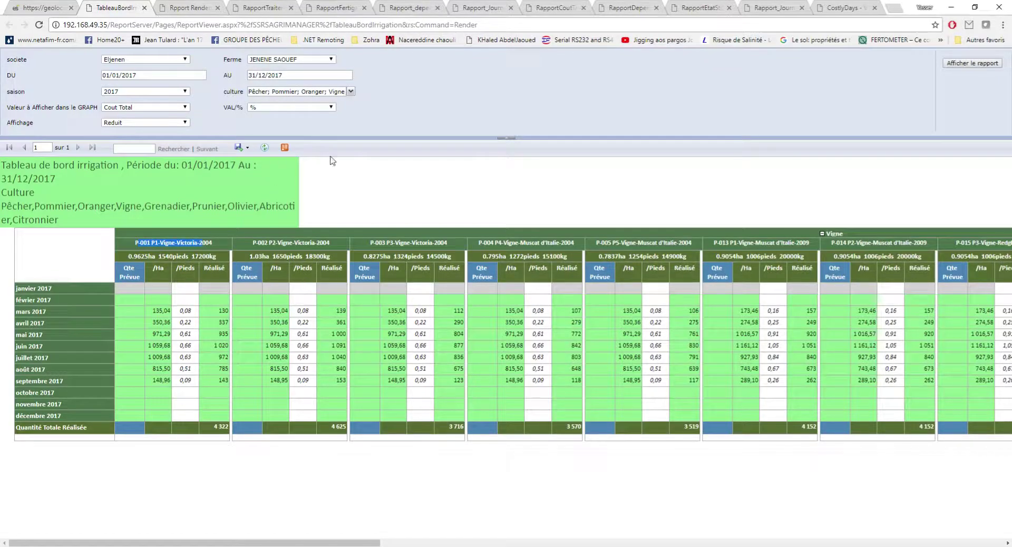
click(261, 7)
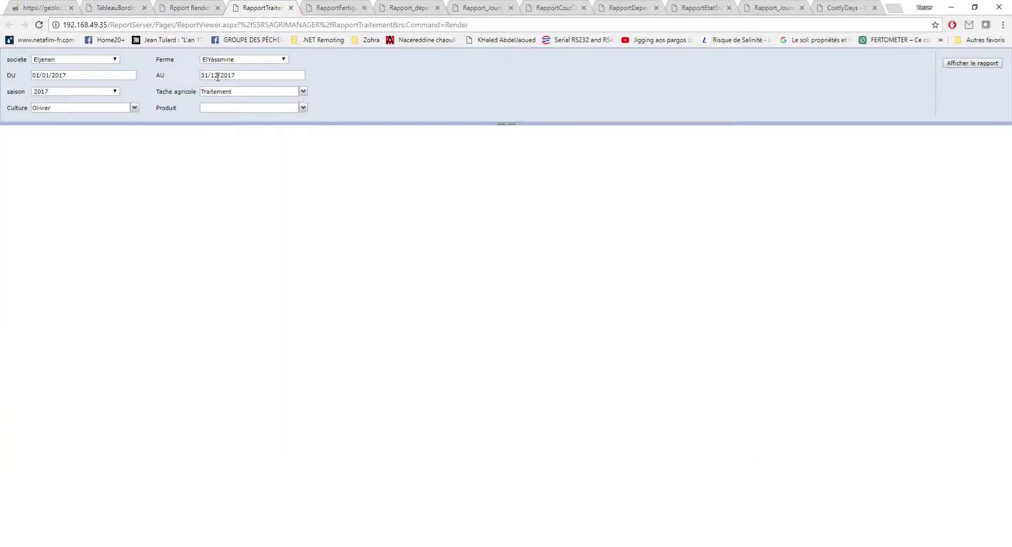
click(972, 63)
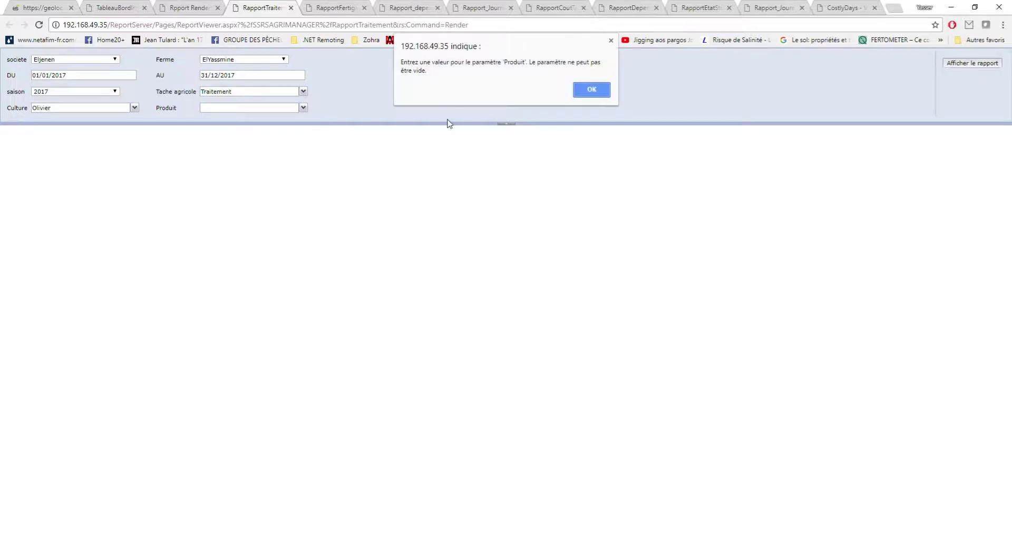
click(589, 90)
click(337, 8)
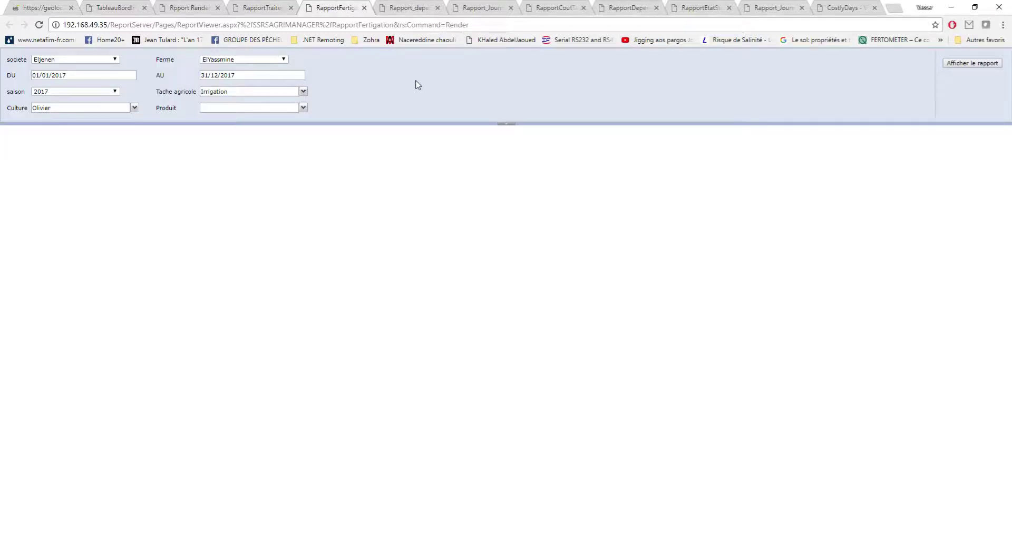
click(252, 60)
click(243, 76)
click(954, 64)
key(ctrl+Tab)
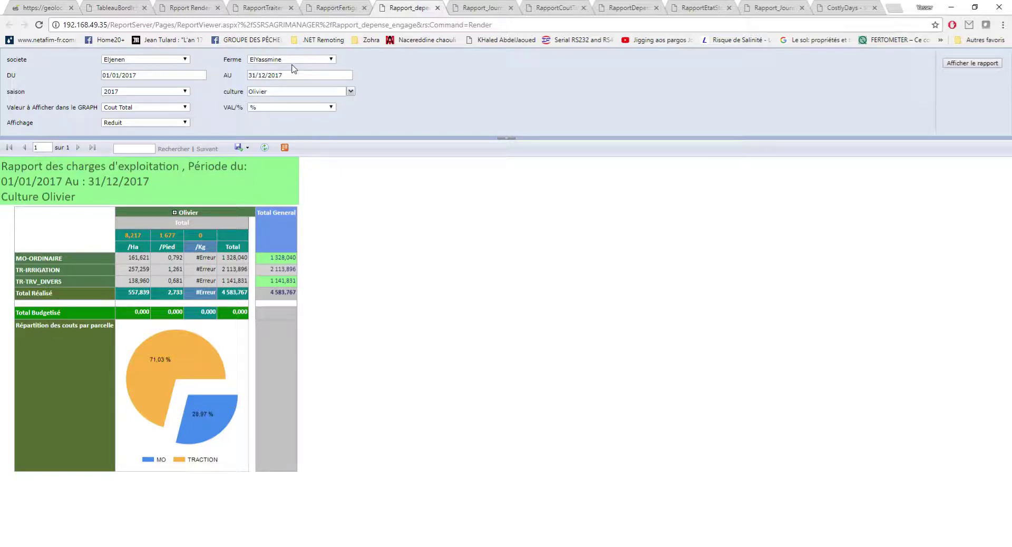
click(287, 60)
click(283, 77)
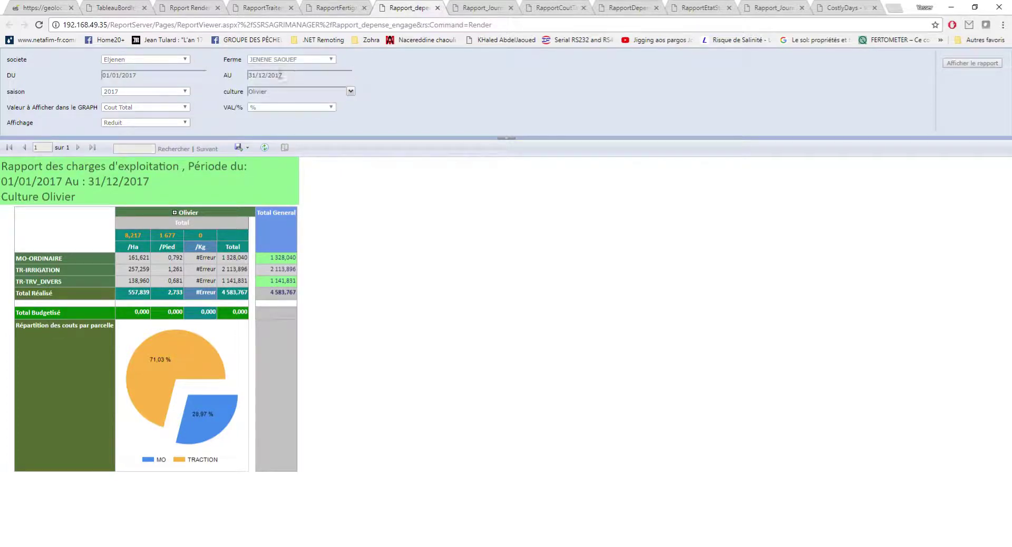
click(973, 62)
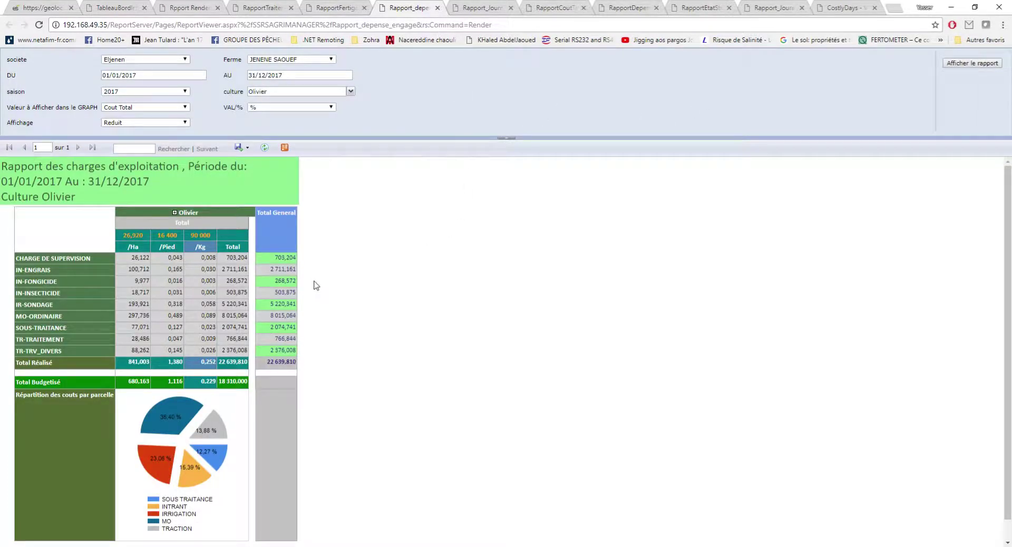
drag(8, 167, 153, 167)
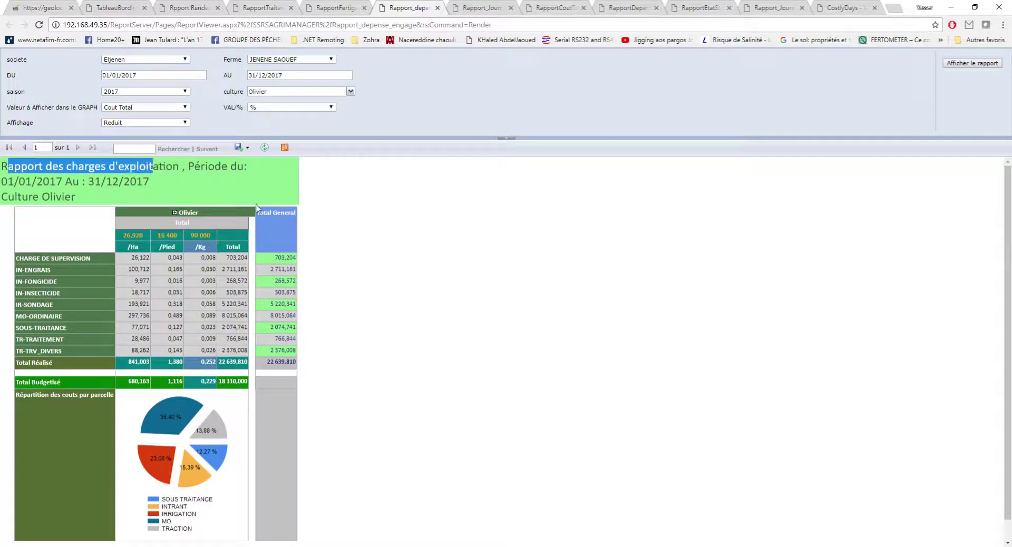
Step: Widen the charges report's culture filter to all crops and regenerate it
click(294, 94)
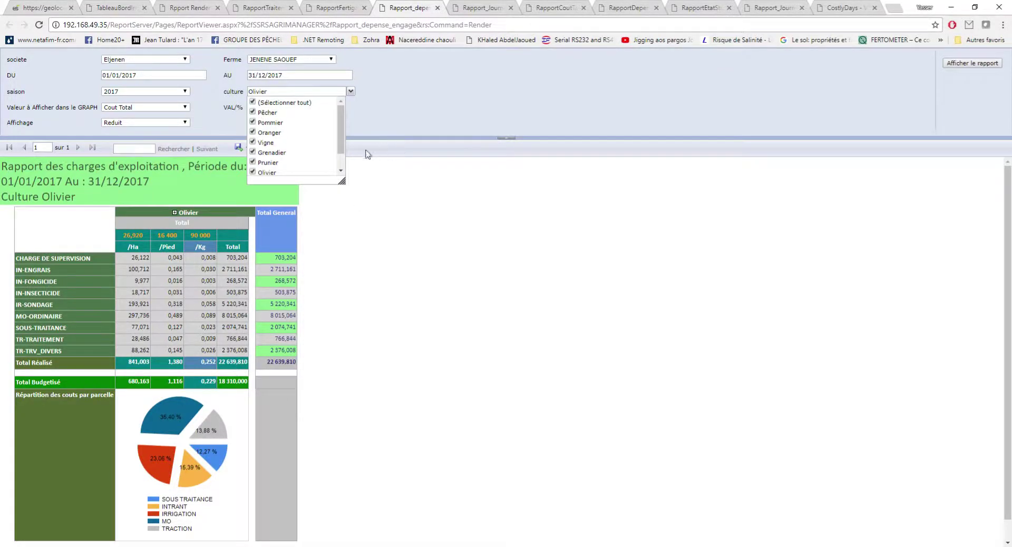
click(492, 146)
click(972, 63)
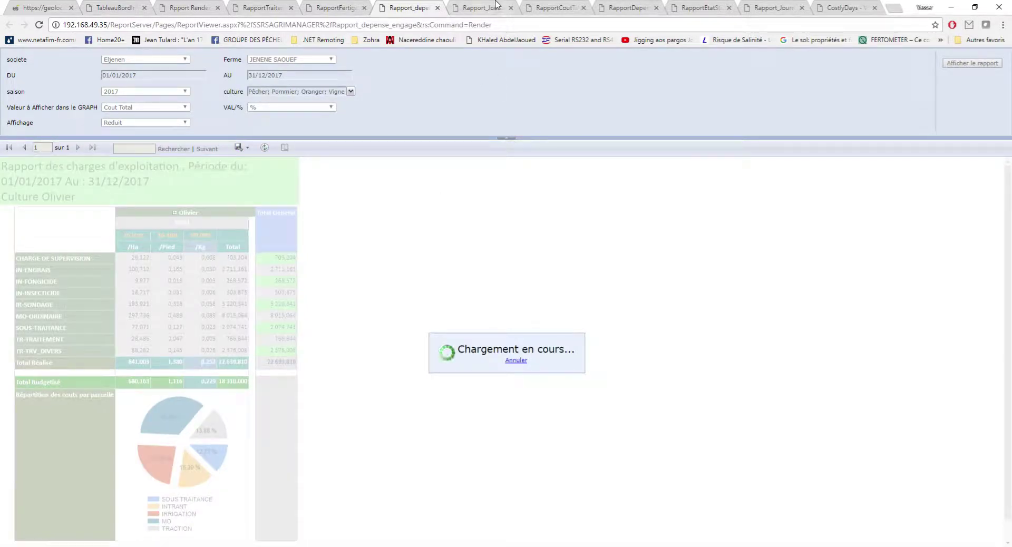
click(553, 5)
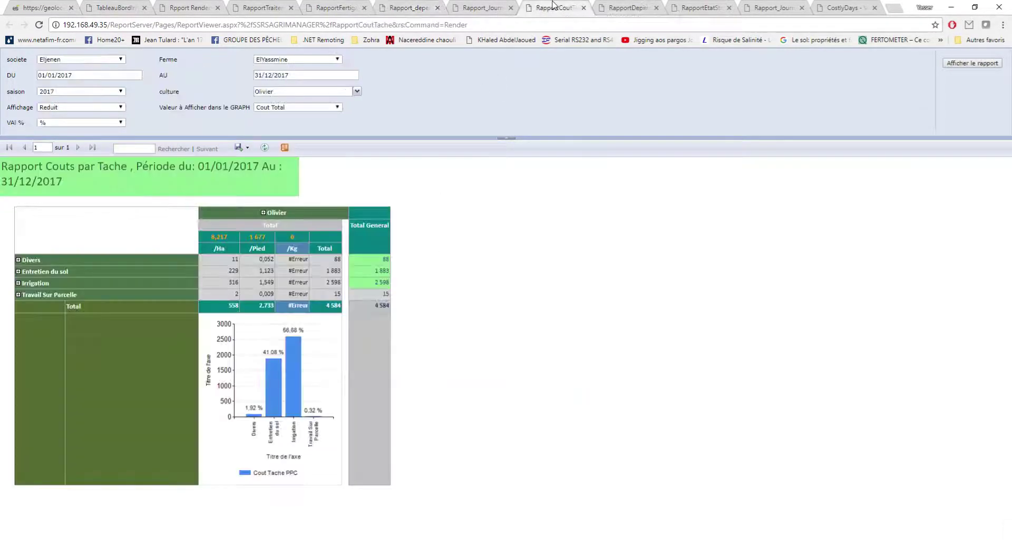
drag(554, 5, 481, 6)
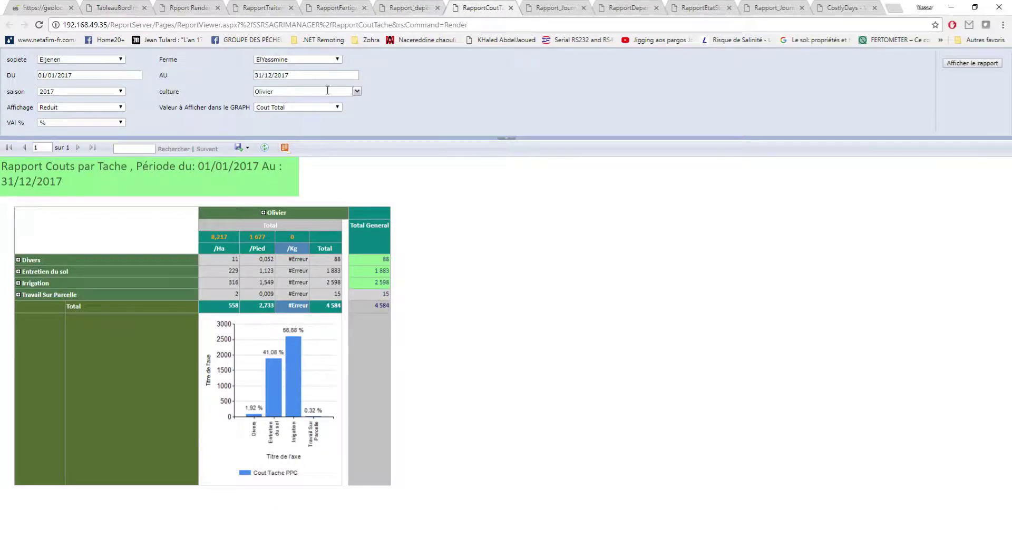
click(357, 92)
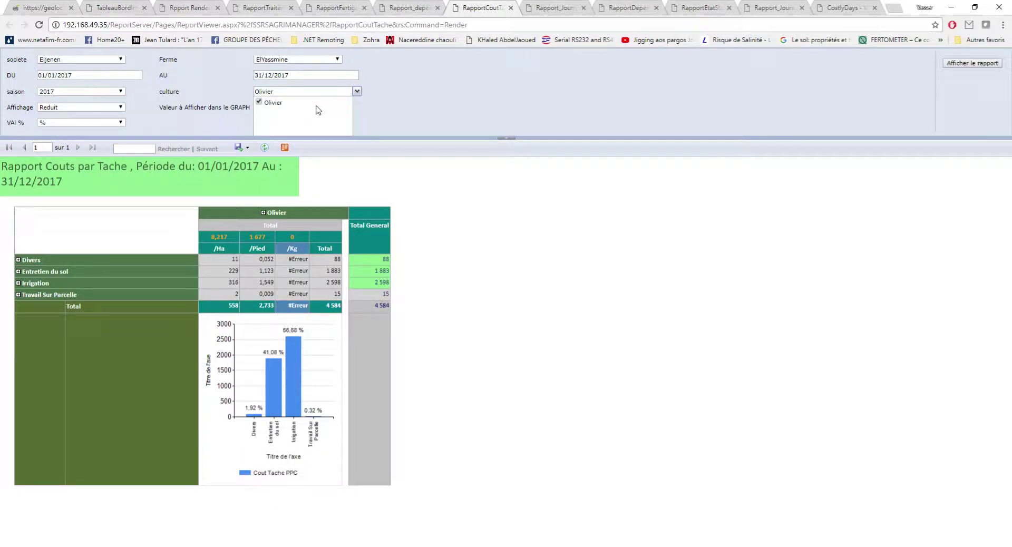
click(429, 117)
click(283, 60)
click(284, 77)
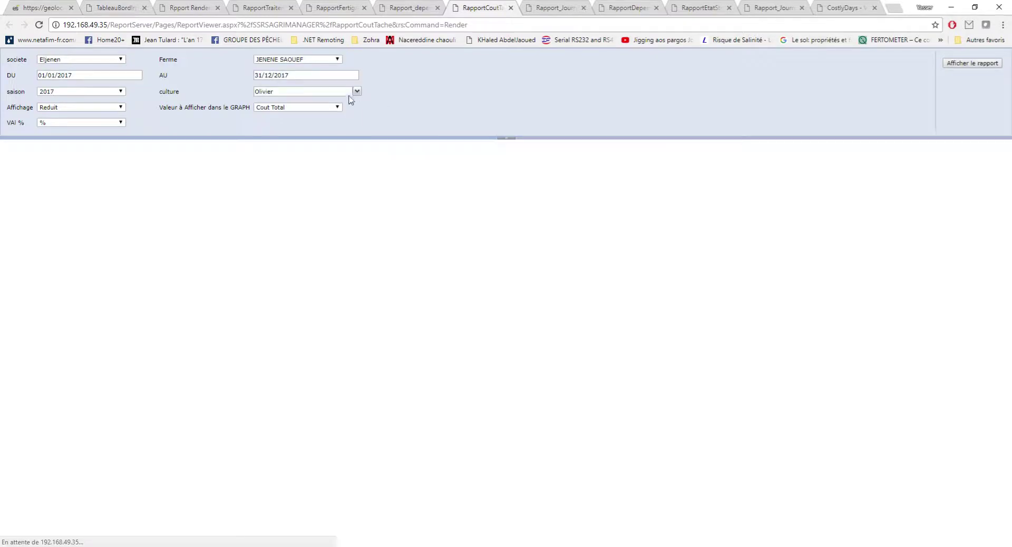
click(357, 92)
click(626, 105)
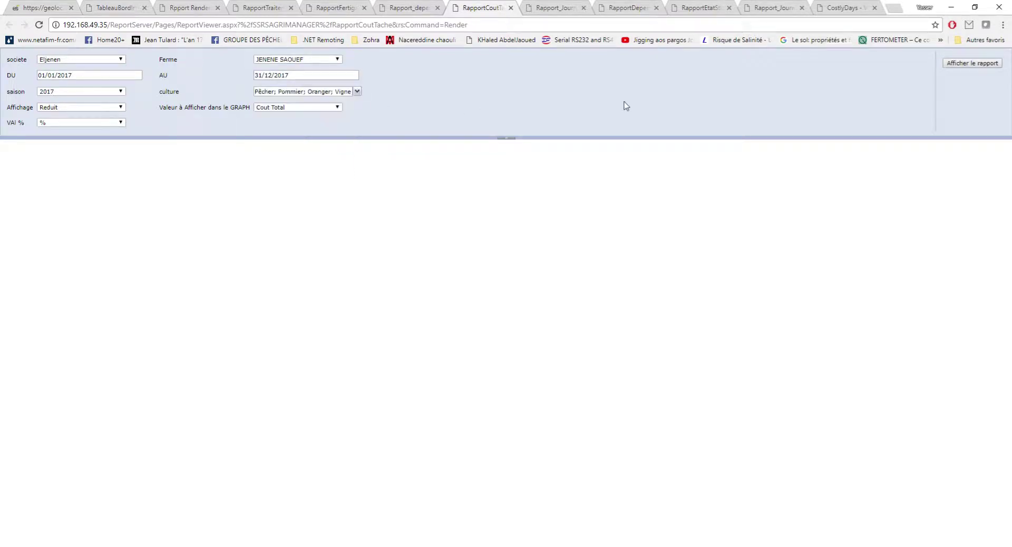
click(970, 63)
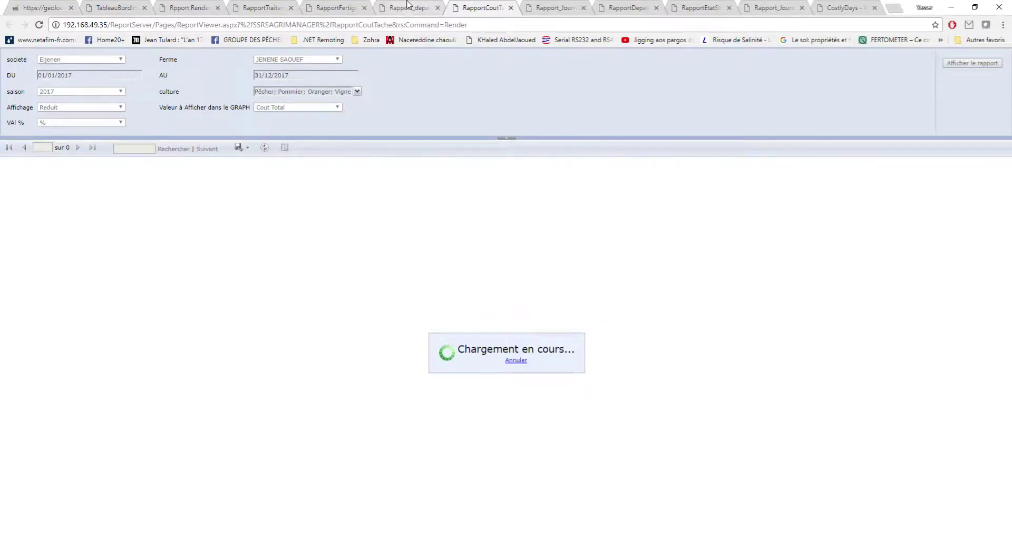
Step: Back on the charges report, keep condensed display, Cout Total values and percentage charts
click(408, 7)
scroll(248, 286, down, 3)
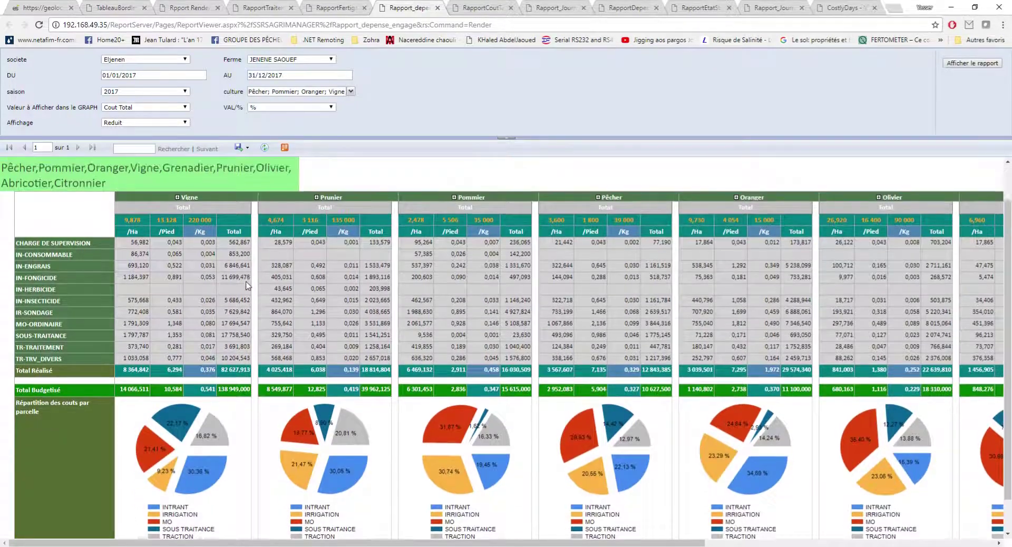
scroll(247, 286, up, 1)
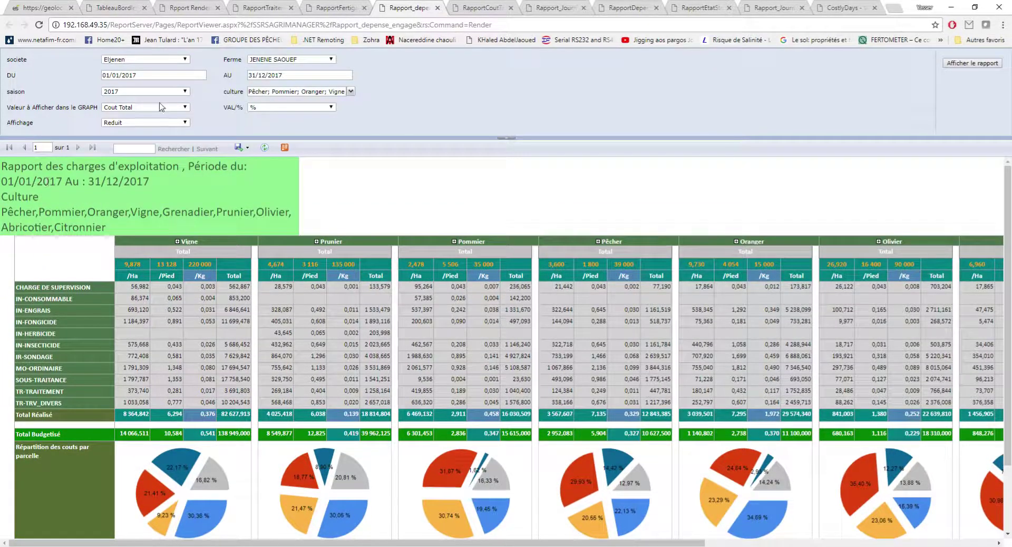
click(172, 123)
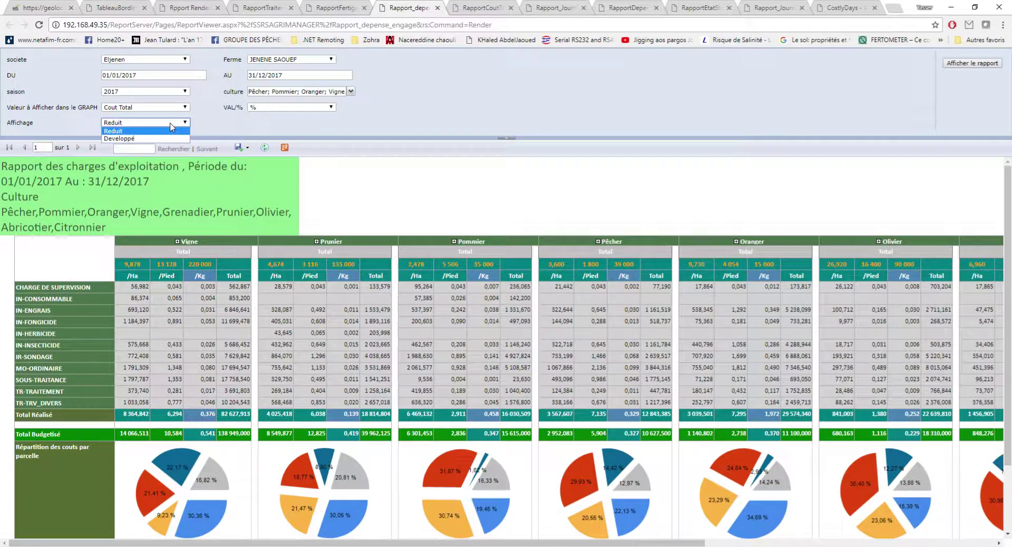
click(158, 130)
click(169, 108)
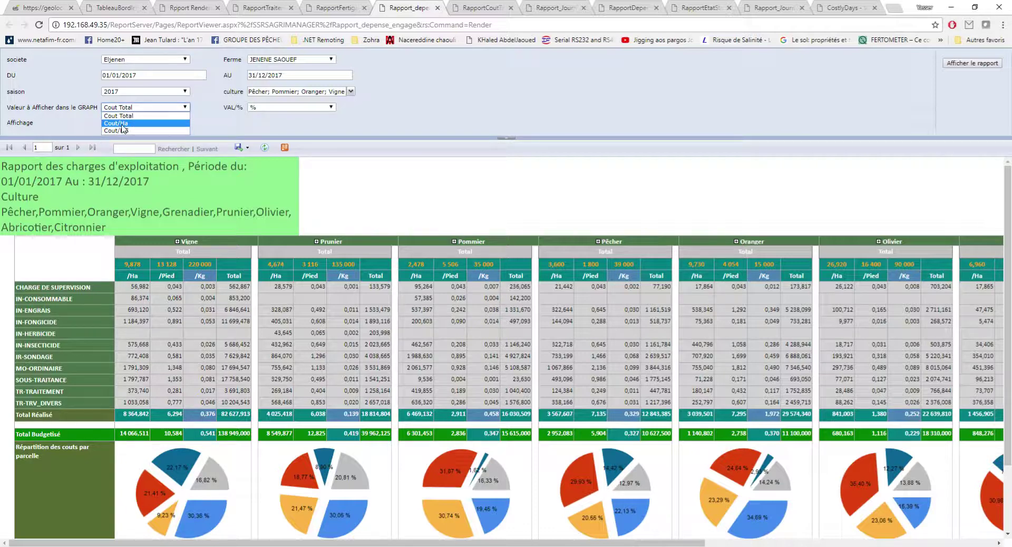
click(284, 133)
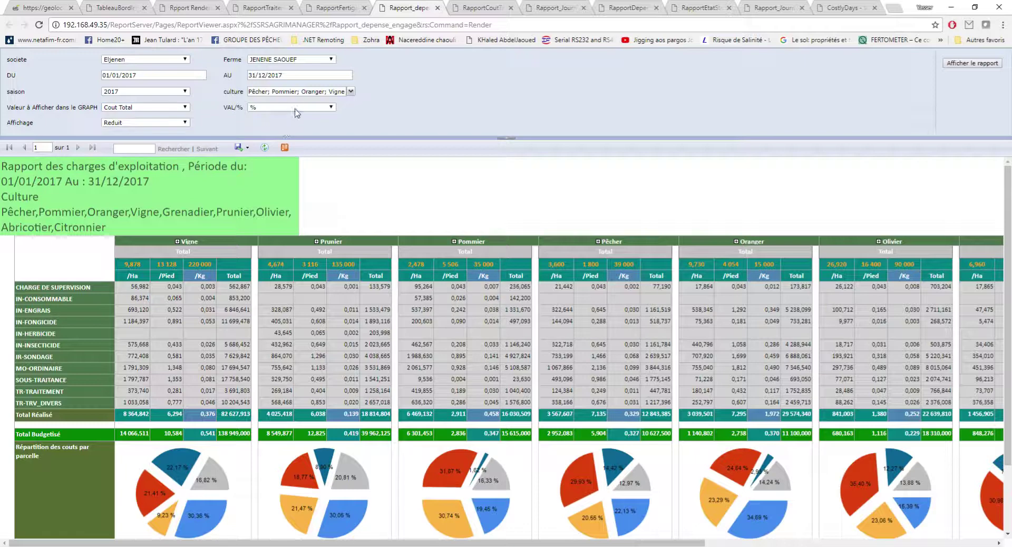
click(298, 107)
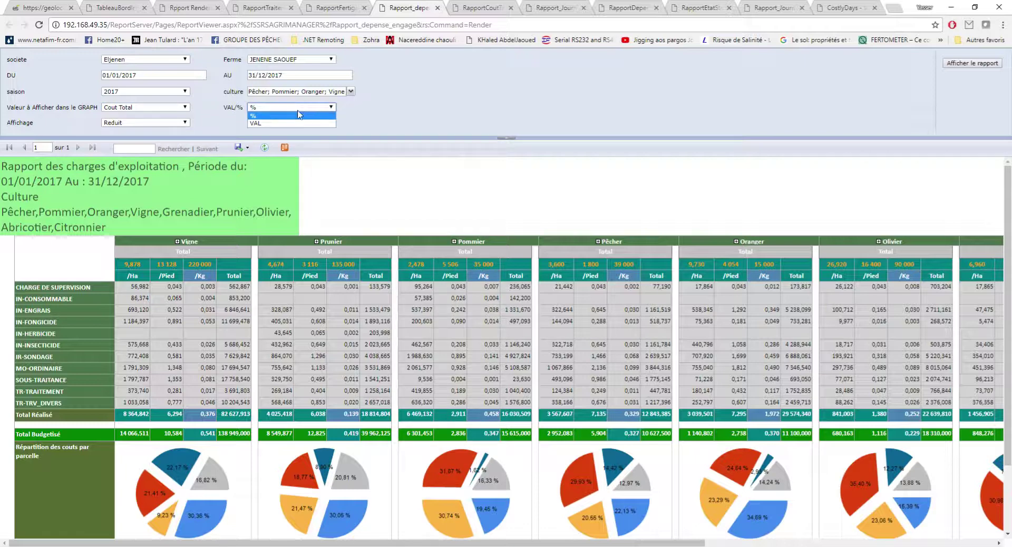
click(394, 117)
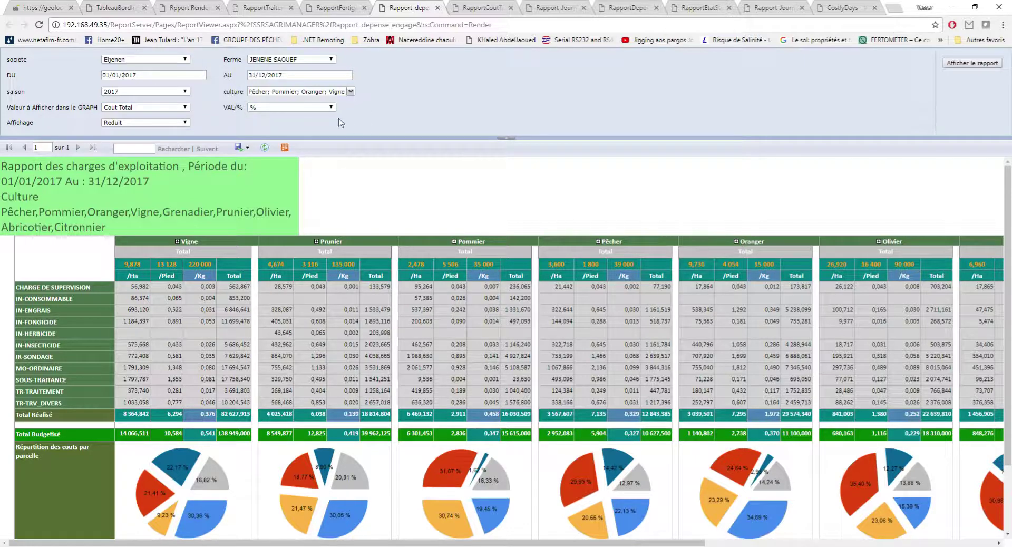
Step: Confirm the charges report's company Eljenen and farm JENENE SAOUEF
click(173, 62)
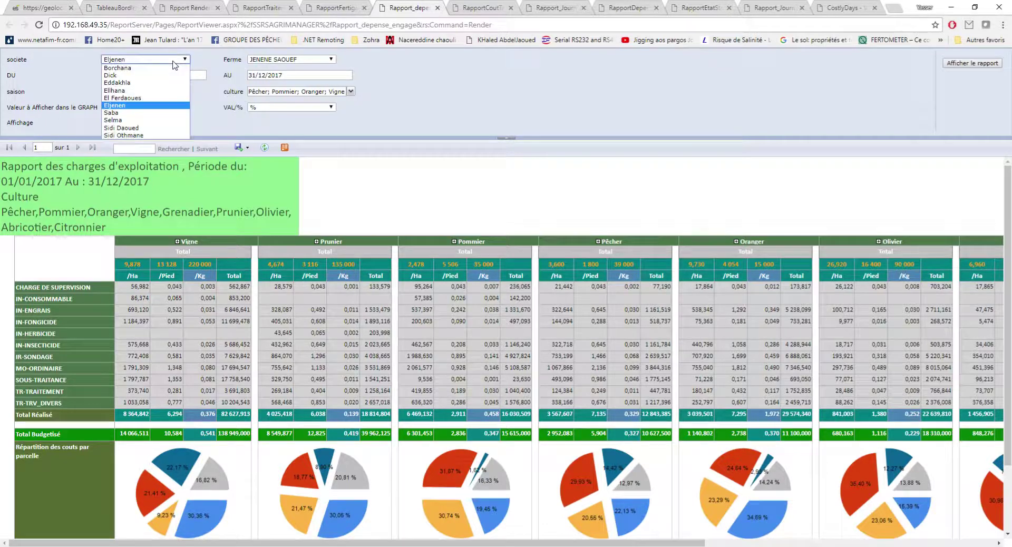
click(499, 86)
click(284, 61)
click(409, 71)
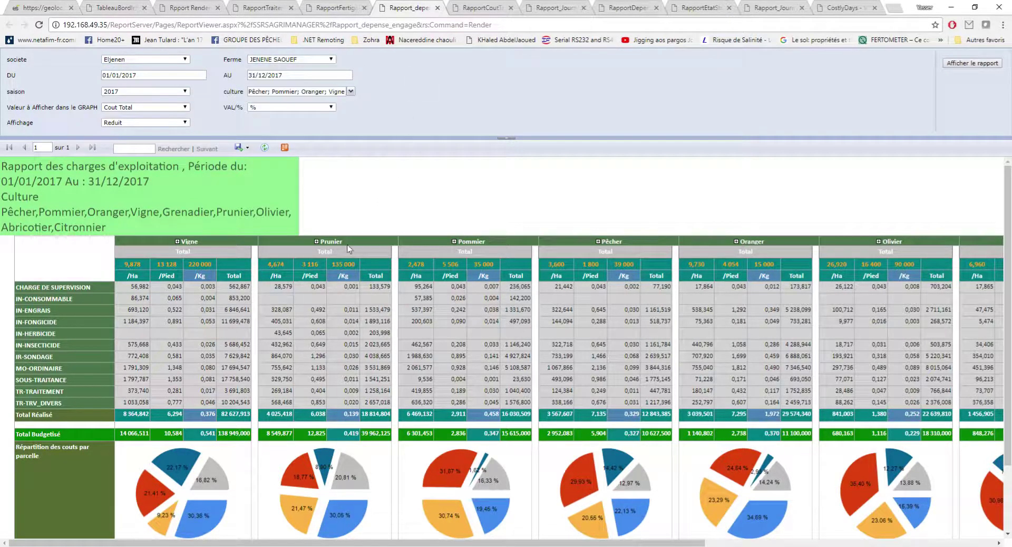
scroll(226, 296, down, 1)
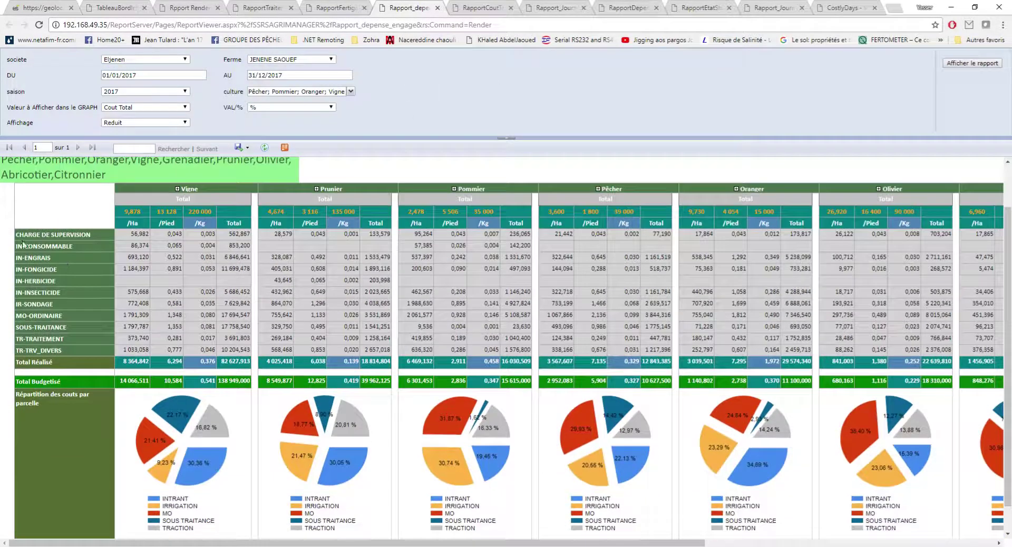
Step: Expand the Vigne column into its parcels and highlight the first parcel, P-001 P1-Vigne-Victoria-2004
drag(58, 232, 43, 246)
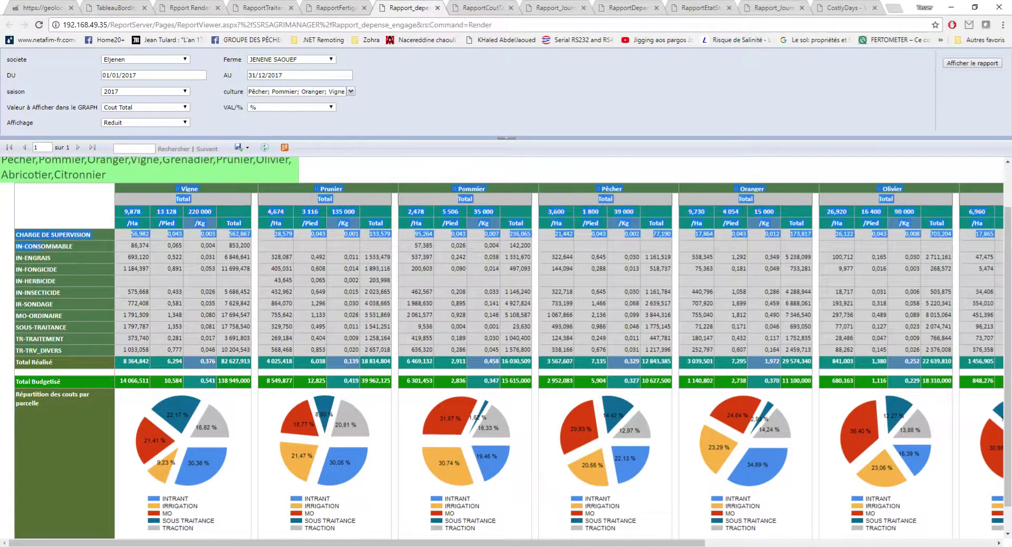
double_click(54, 246)
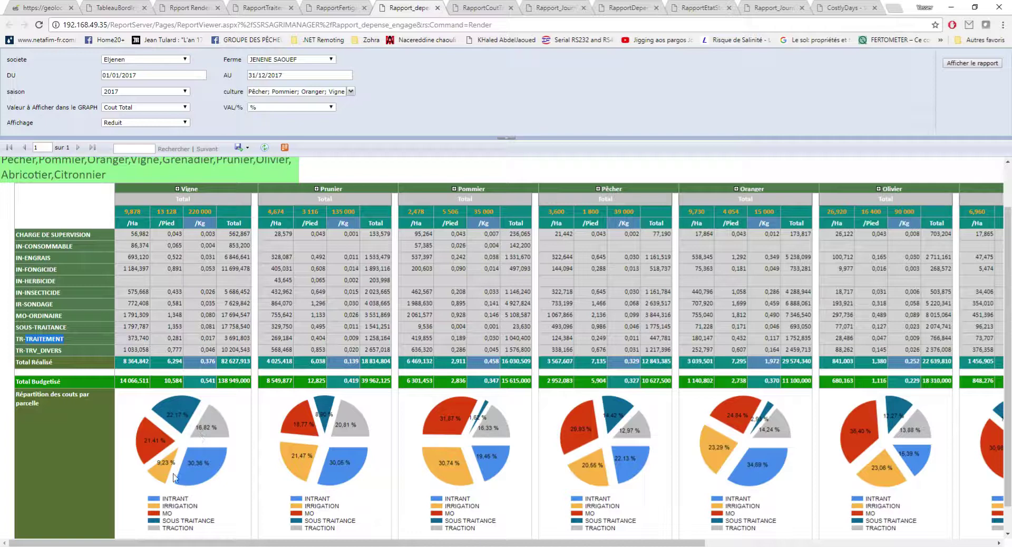
scroll(213, 393, down, 1)
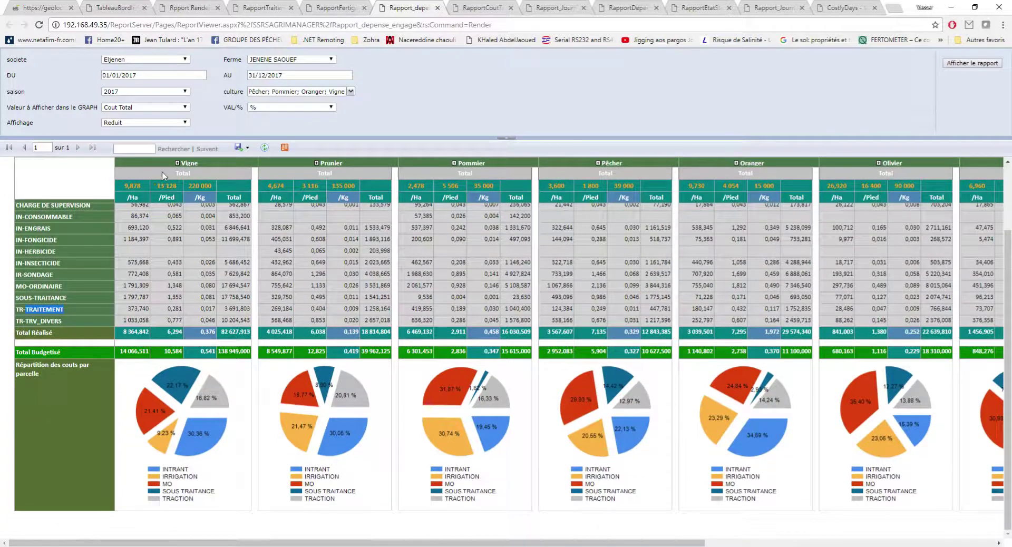
click(178, 163)
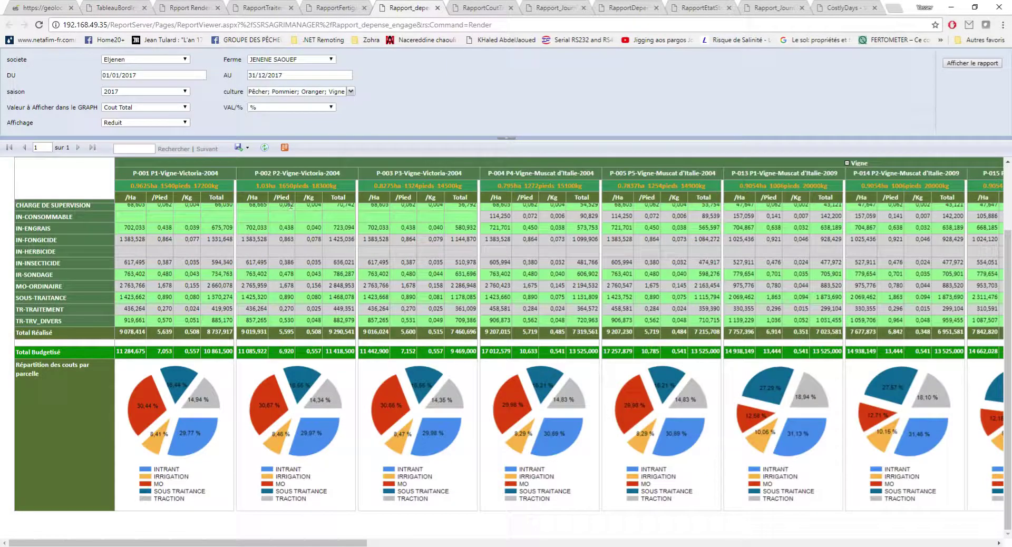
drag(132, 173, 150, 173)
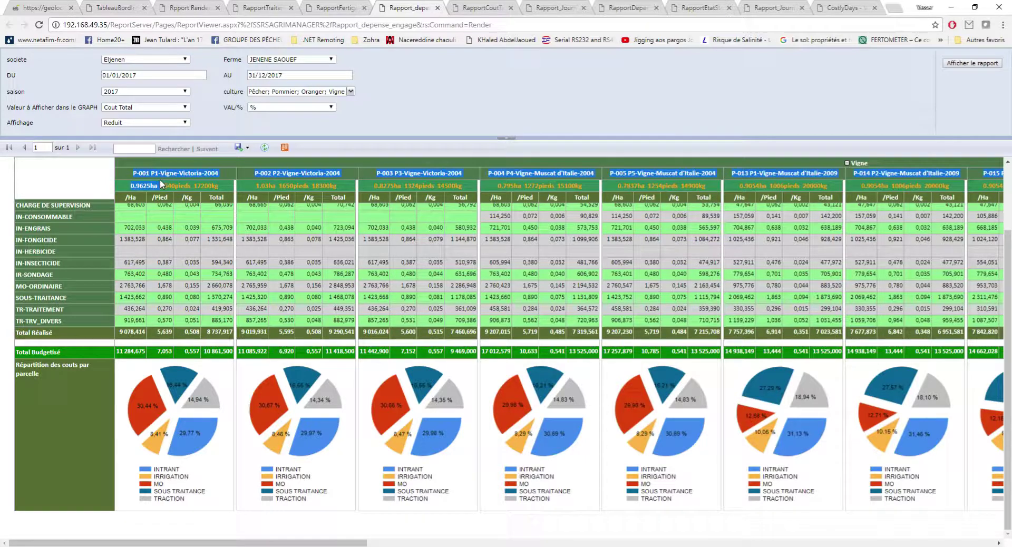
drag(159, 179, 178, 173)
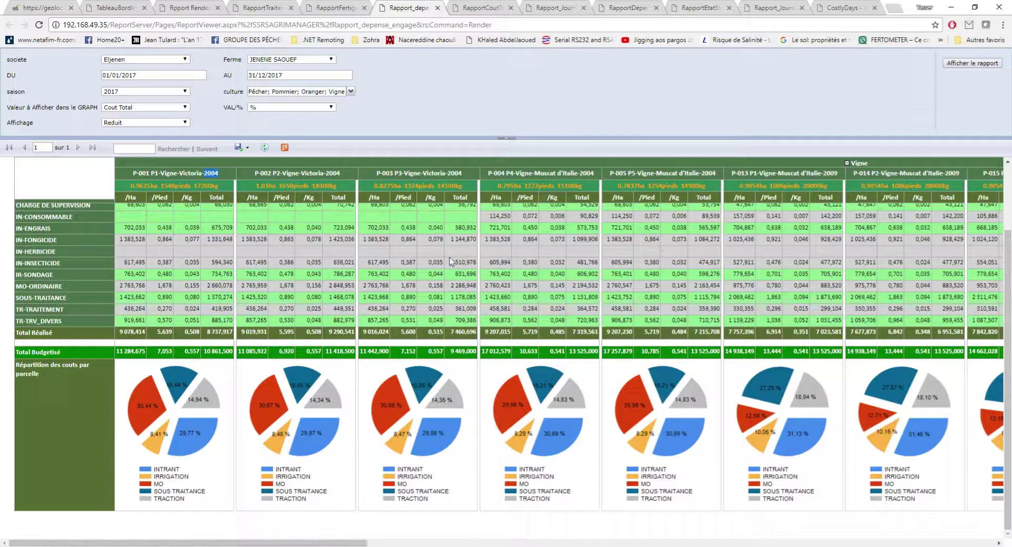
Step: Scroll through the 2017 costs-per-task report, then bring up the Rapport_Journalier calendar
click(483, 4)
scroll(422, 310, down, 1)
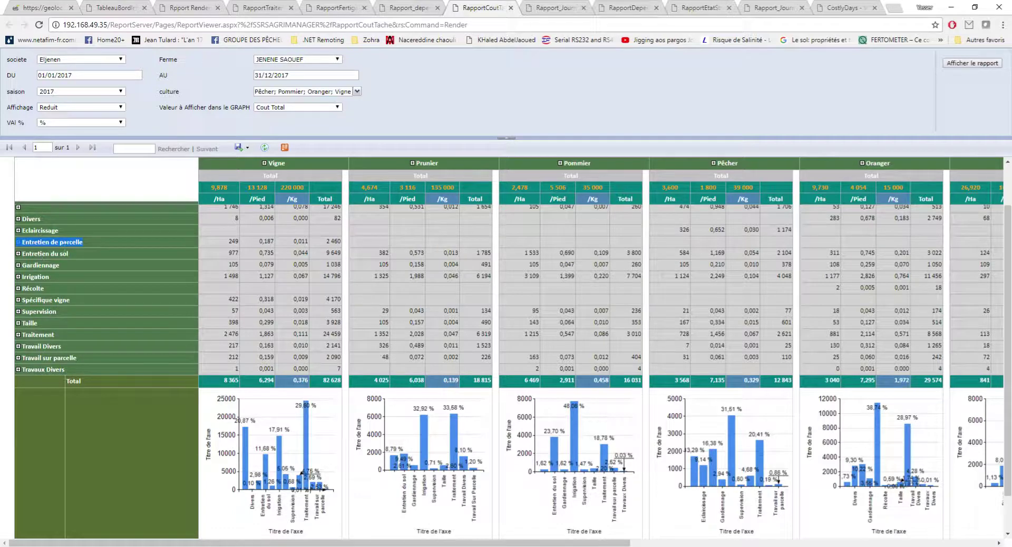
scroll(509, 169, up, 1)
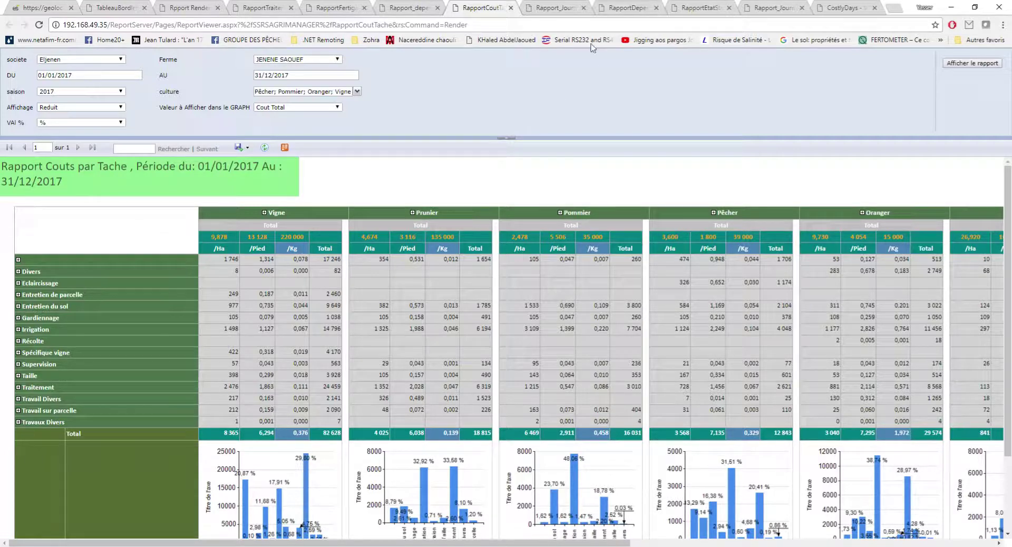
click(557, 7)
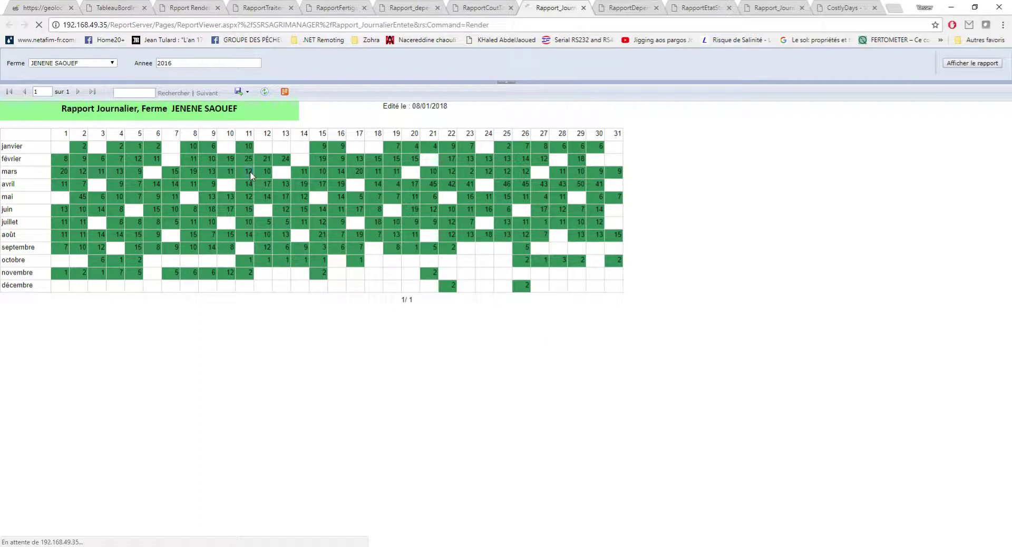
Step: Open the 11/03/2016 daily report and point out its TRACTION and INTRANT headings and date
click(250, 173)
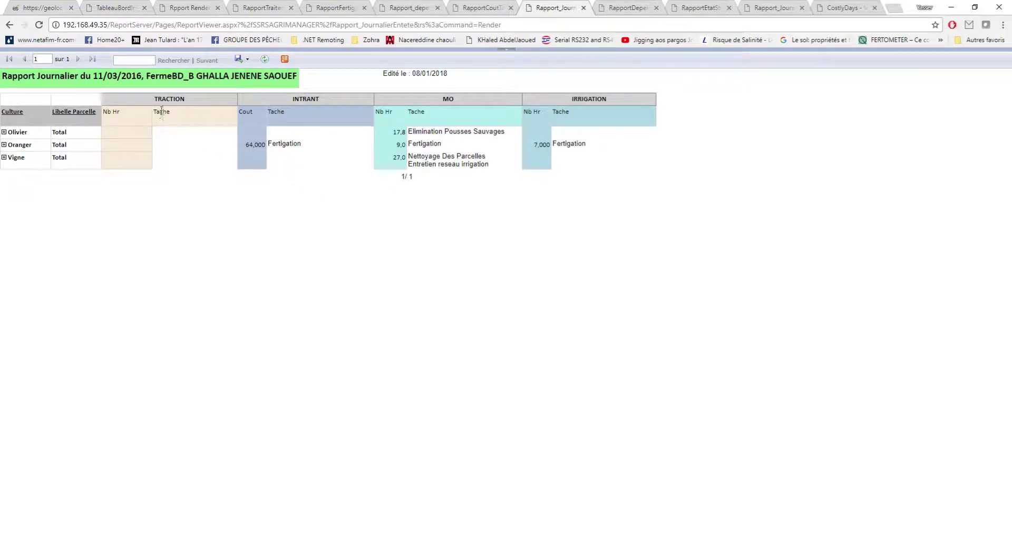
drag(155, 102, 191, 105)
drag(294, 100, 394, 102)
double_click(102, 76)
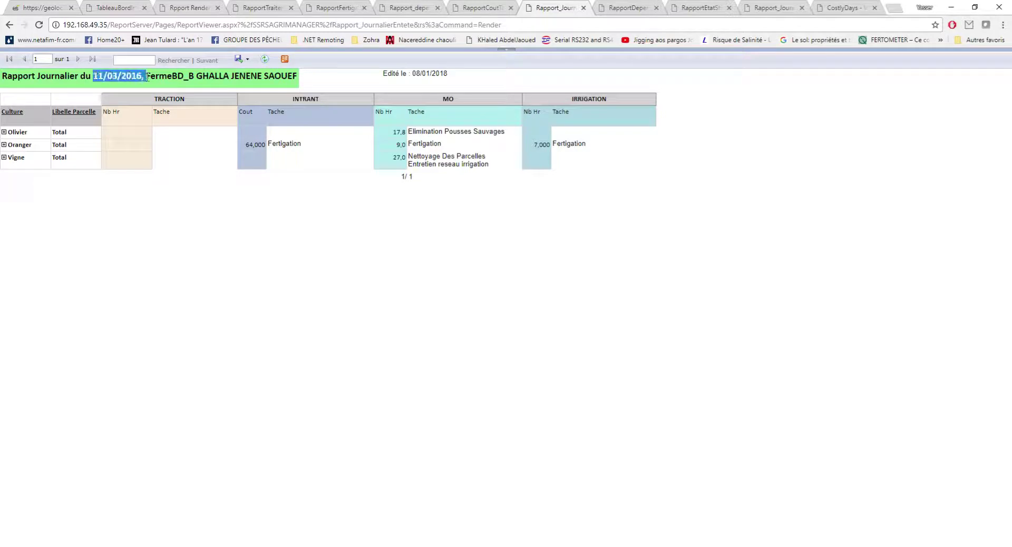
triple_click(105, 76)
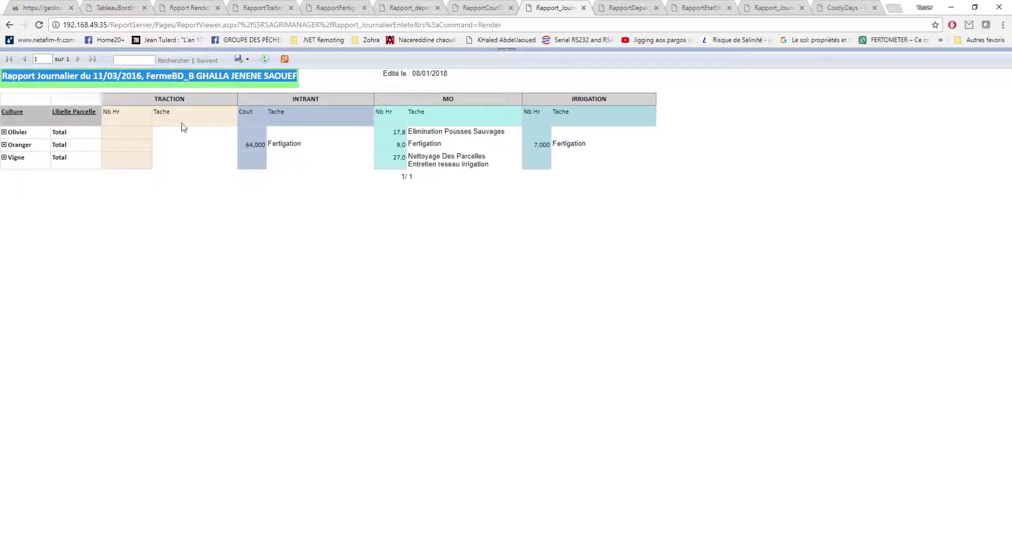
click(177, 177)
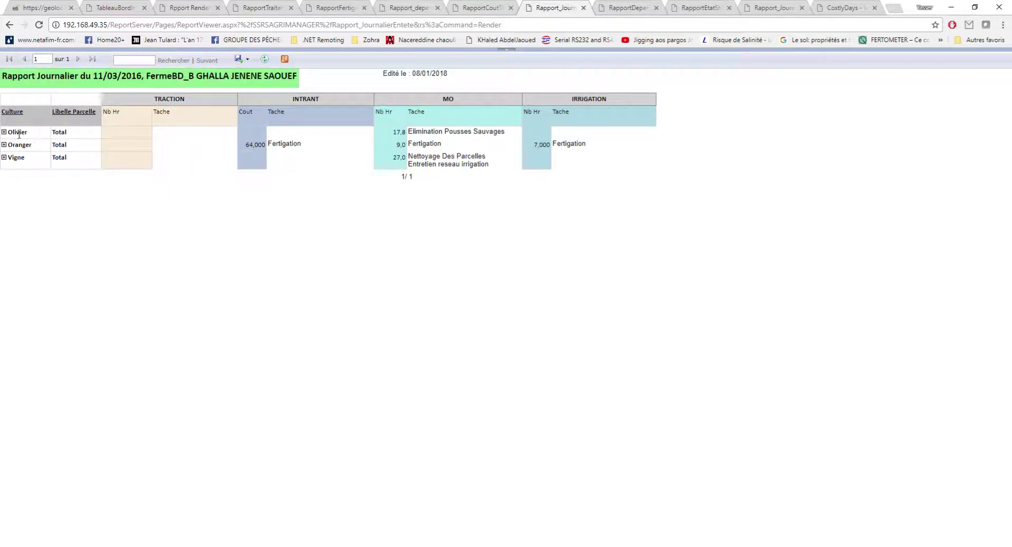
Step: Point out Olivier's tasks, 9,0 Fertigation labour hours, 64,000 input cost and Vigne's 27,0 hours
drag(12, 132, 24, 133)
drag(409, 131, 497, 132)
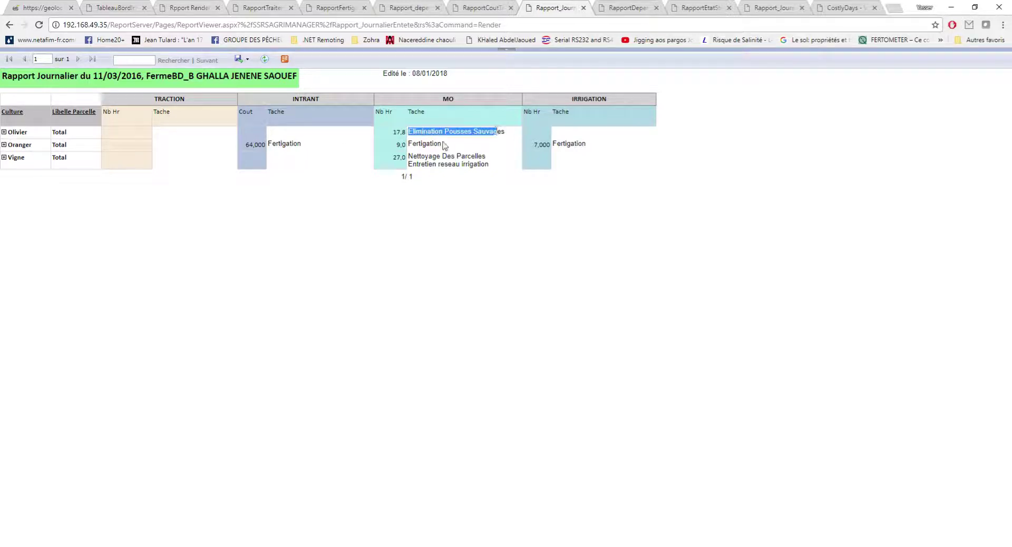
click(386, 112)
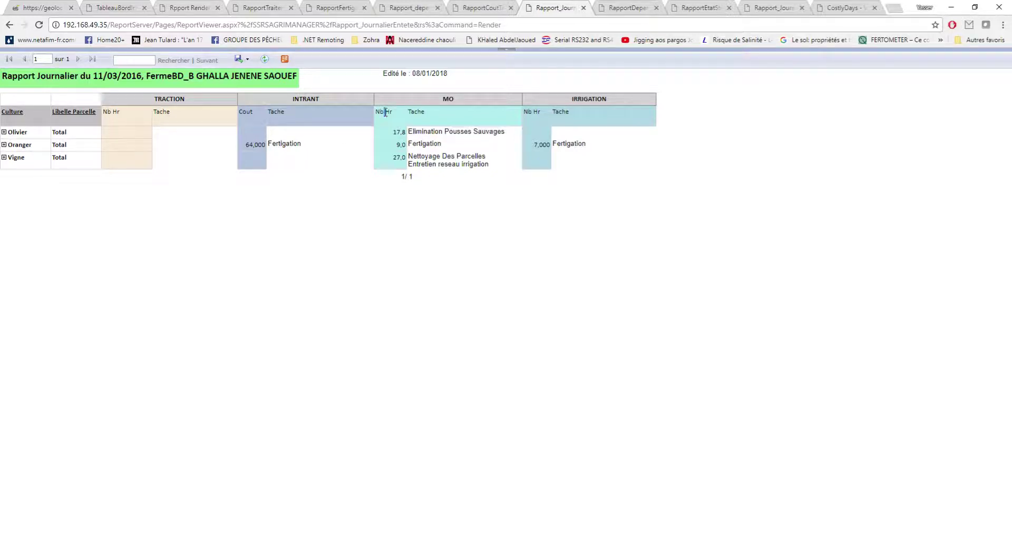
double_click(448, 99)
double_click(399, 145)
double_click(432, 146)
double_click(253, 145)
double_click(285, 144)
double_click(401, 157)
Step: Generate the farm's stock status report and highlight its 5 230,270€ total
click(635, 6)
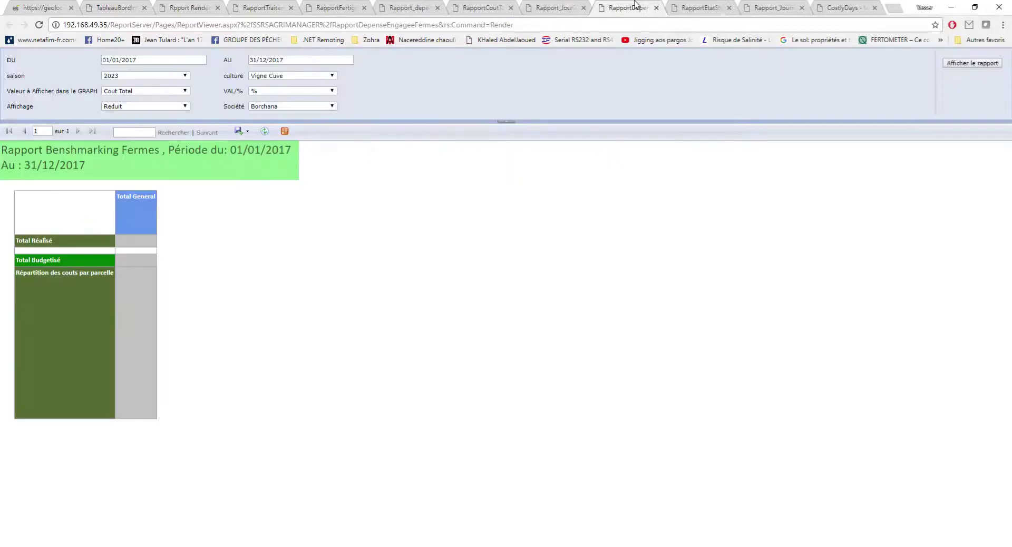
click(701, 7)
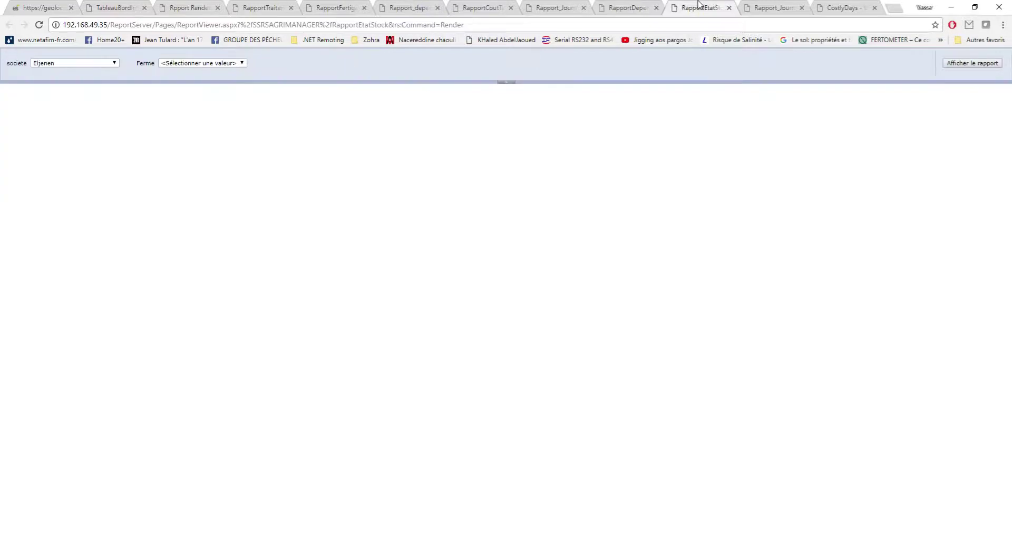
click(228, 63)
click(199, 87)
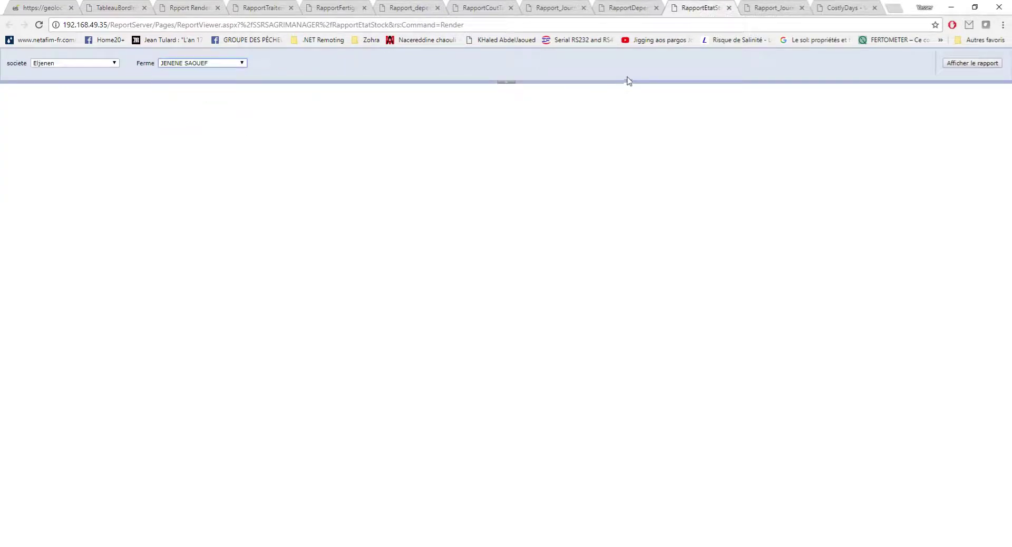
click(961, 64)
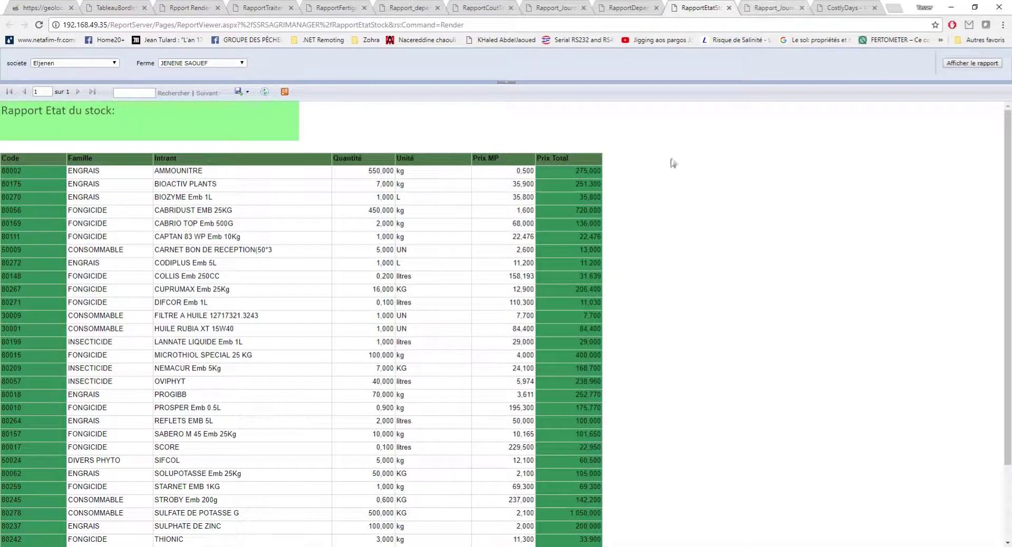
scroll(452, 258, down, 3)
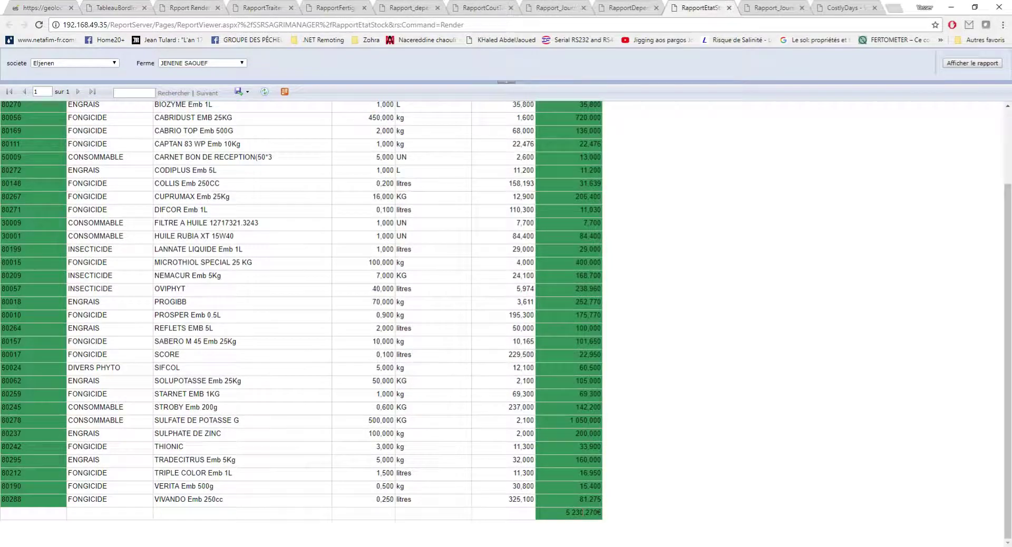
drag(563, 512, 601, 519)
click(613, 515)
scroll(693, 366, up, 1)
scroll(694, 366, up, 2)
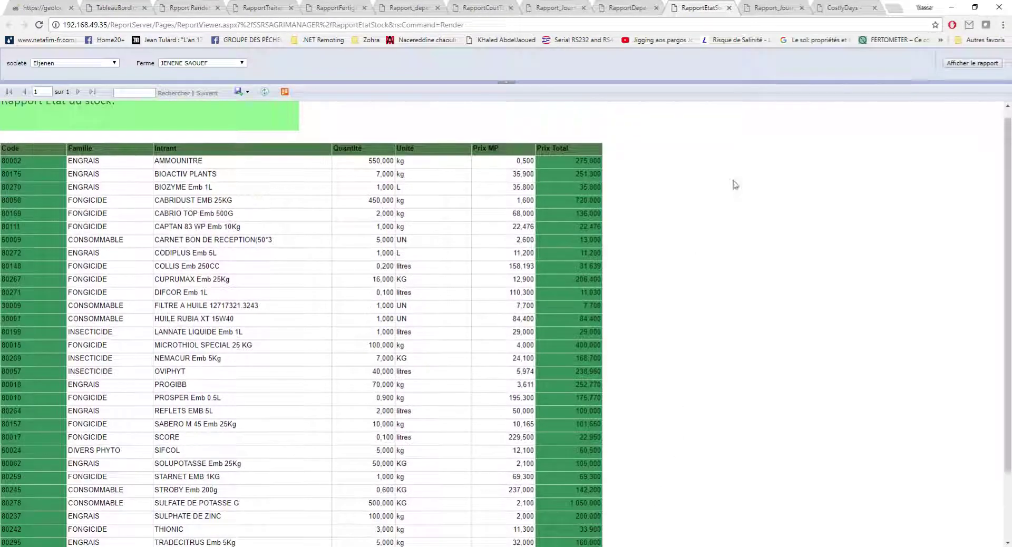
Step: Move on to the CostlyDays report, note its error message, then return to the geoloc map page
key(ctrl+Tab)
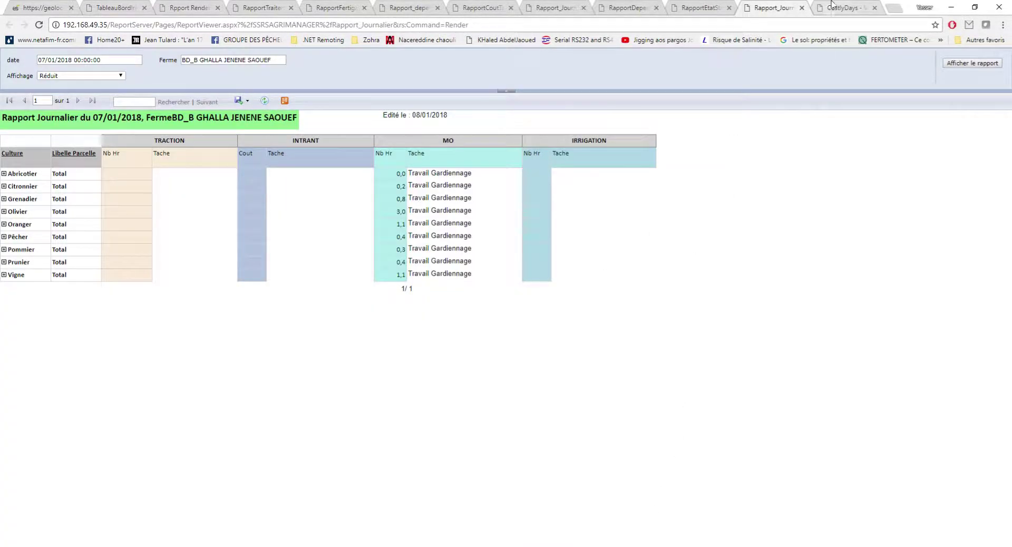
key(ctrl+Tab)
triple_click(252, 157)
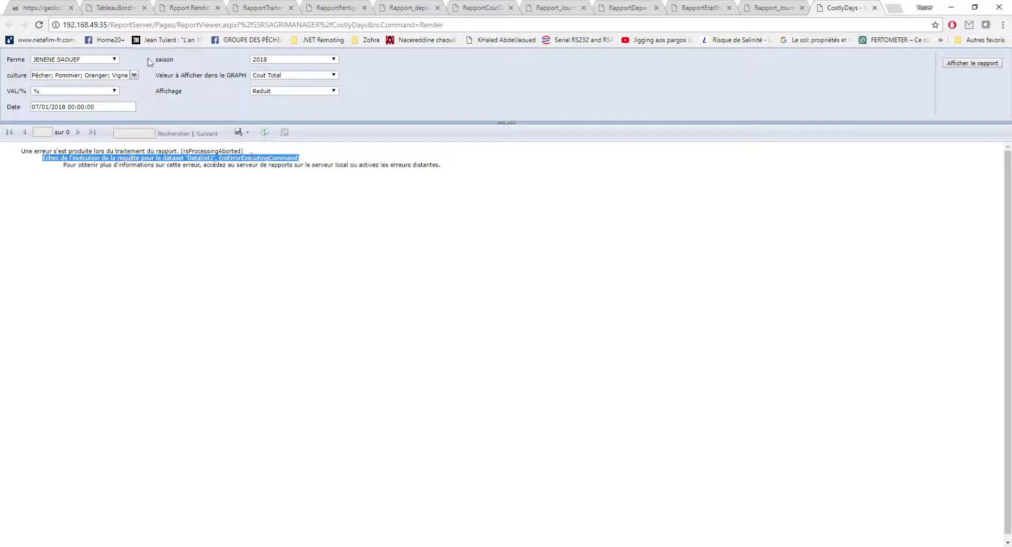
click(101, 6)
click(42, 8)
Step: Zoom out and pan the satellite map to all northern Tunisia farms, showing the crop colour legend
scroll(440, 184, down, 5)
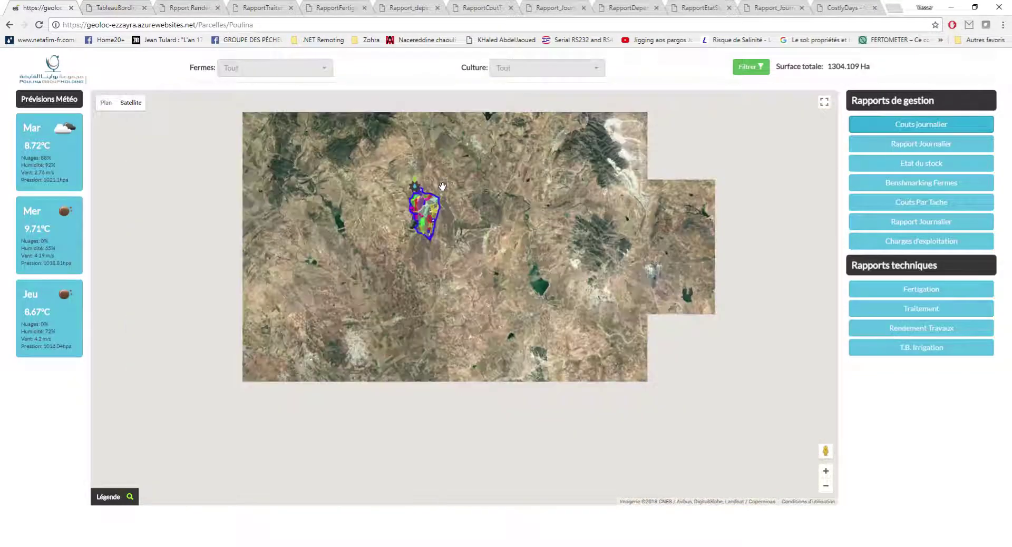
scroll(492, 185, down, 4)
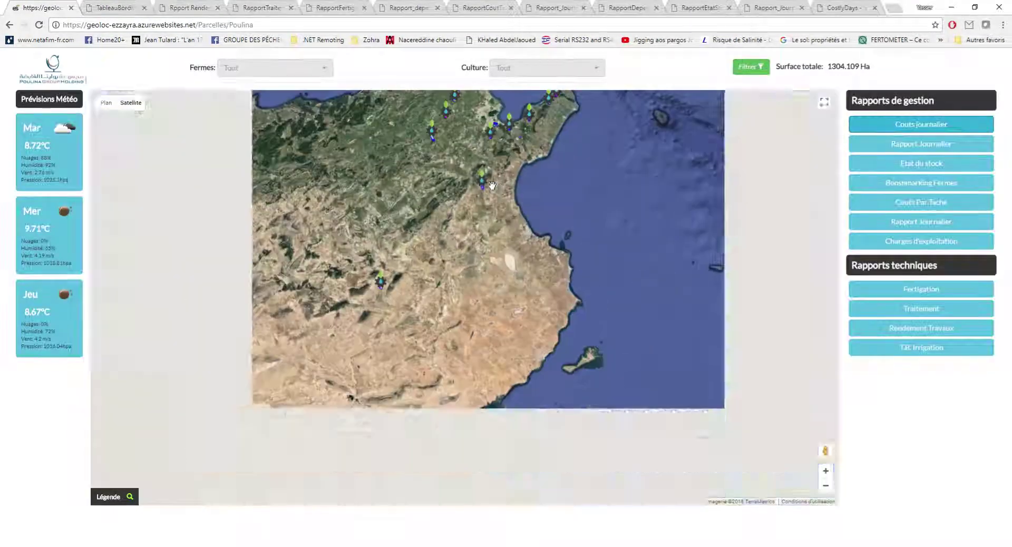
drag(551, 221, 558, 267)
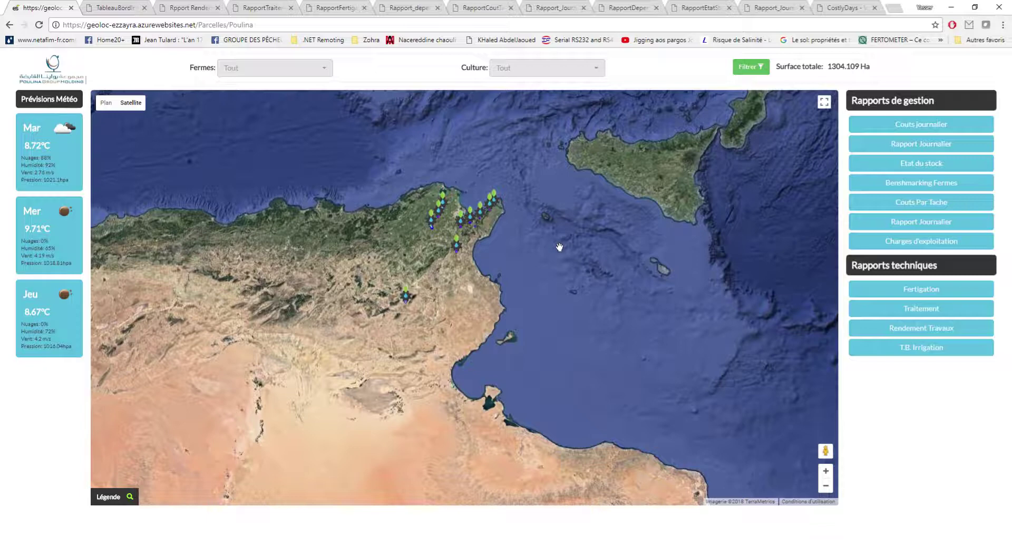
click(112, 497)
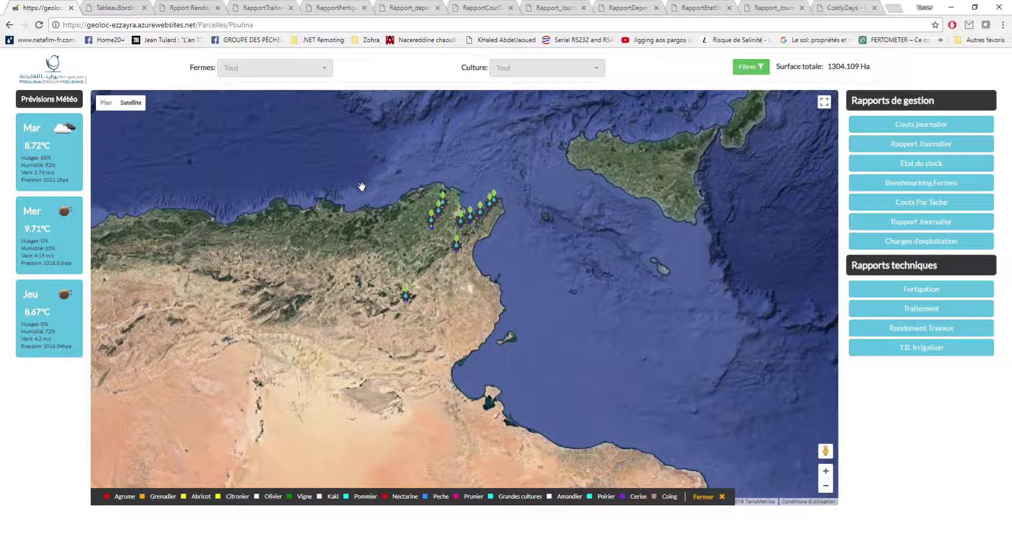
click(345, 10)
Step: Close the fertigation, expense, cost, daily, benchmarking, stock and CostlyDays report tabs
click(364, 8)
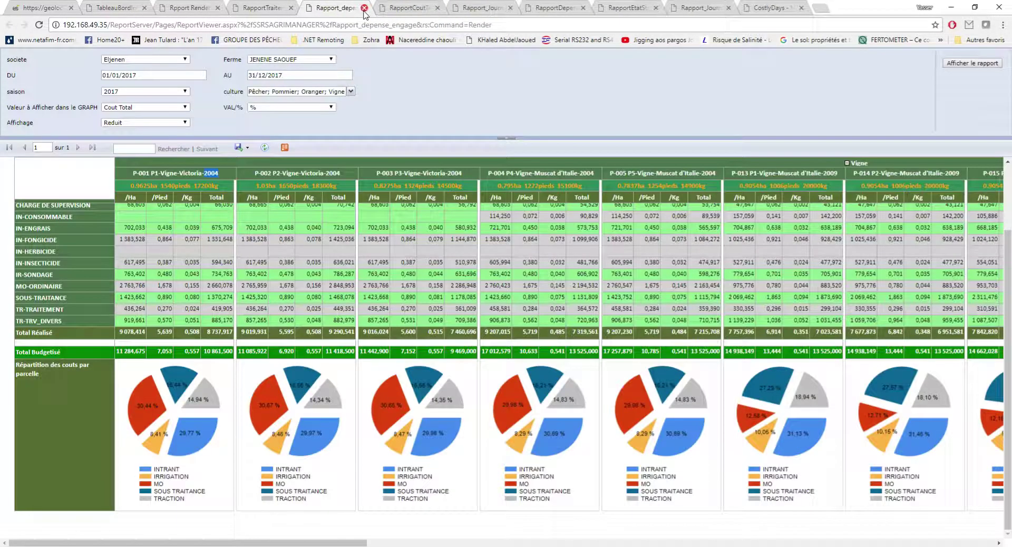
click(363, 8)
click(364, 8)
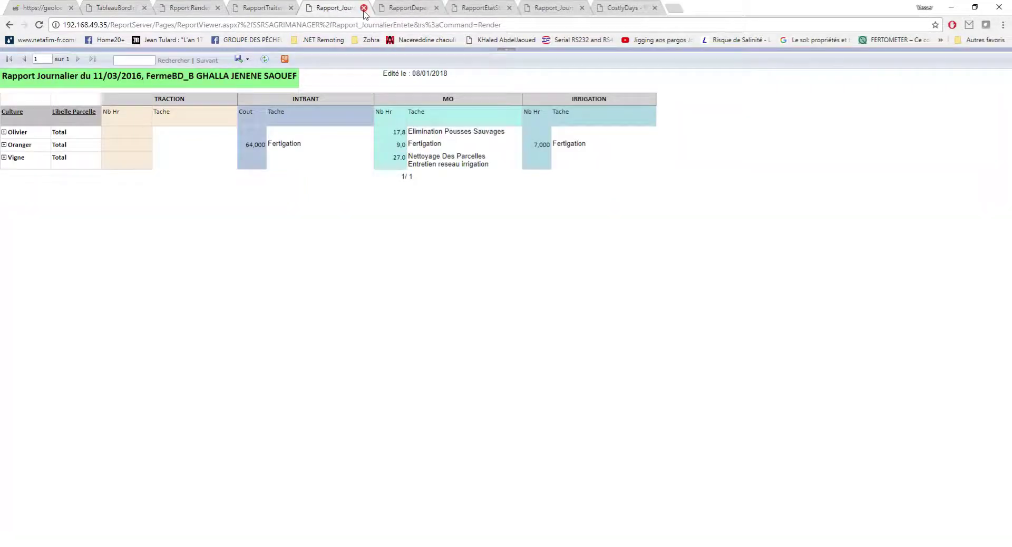
click(364, 8)
click(364, 8)
click(364, 8)
click(364, 8)
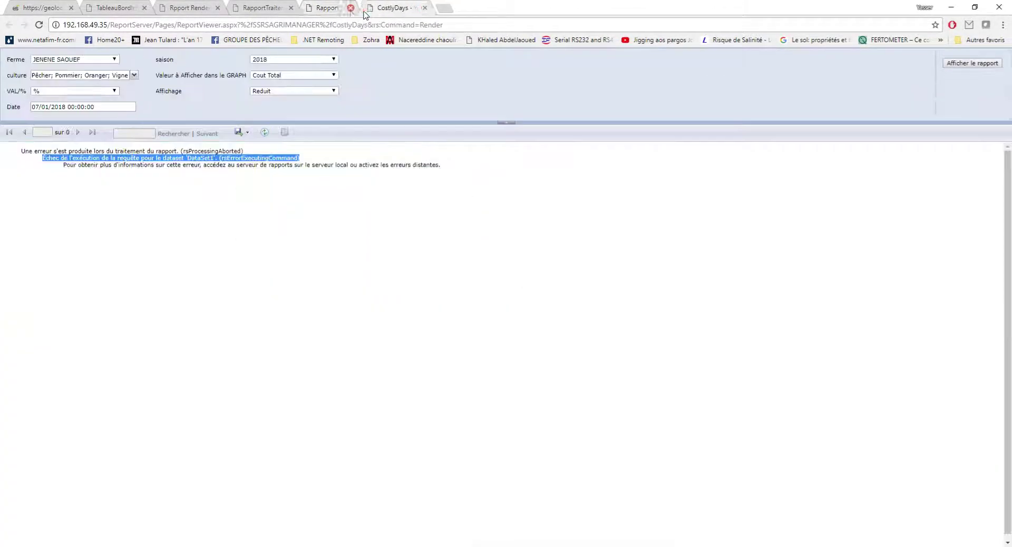
click(364, 8)
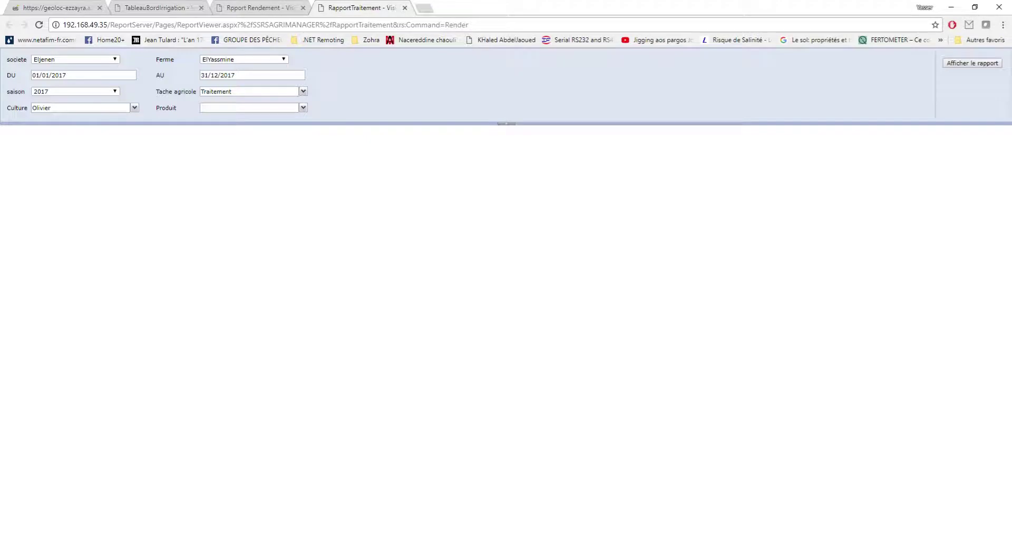